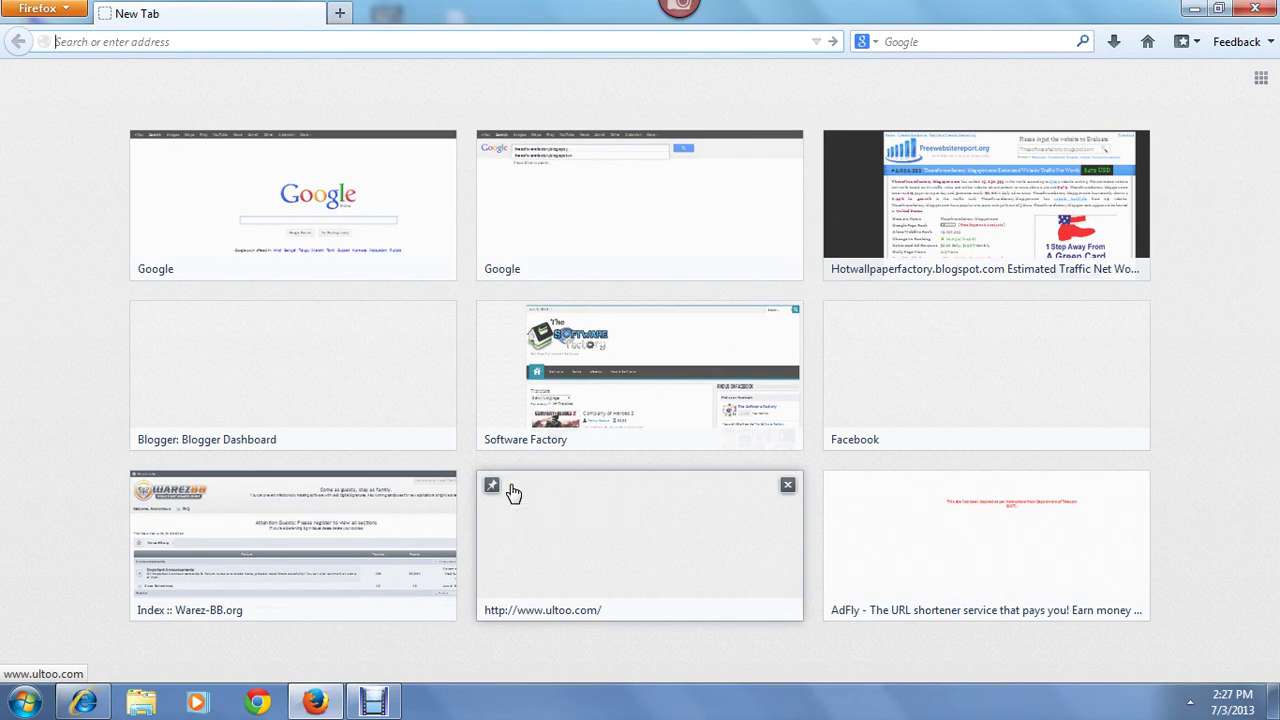
# Tidy up the browser tabs, closing the free software download site tab
pyautogui.click(35, 10)
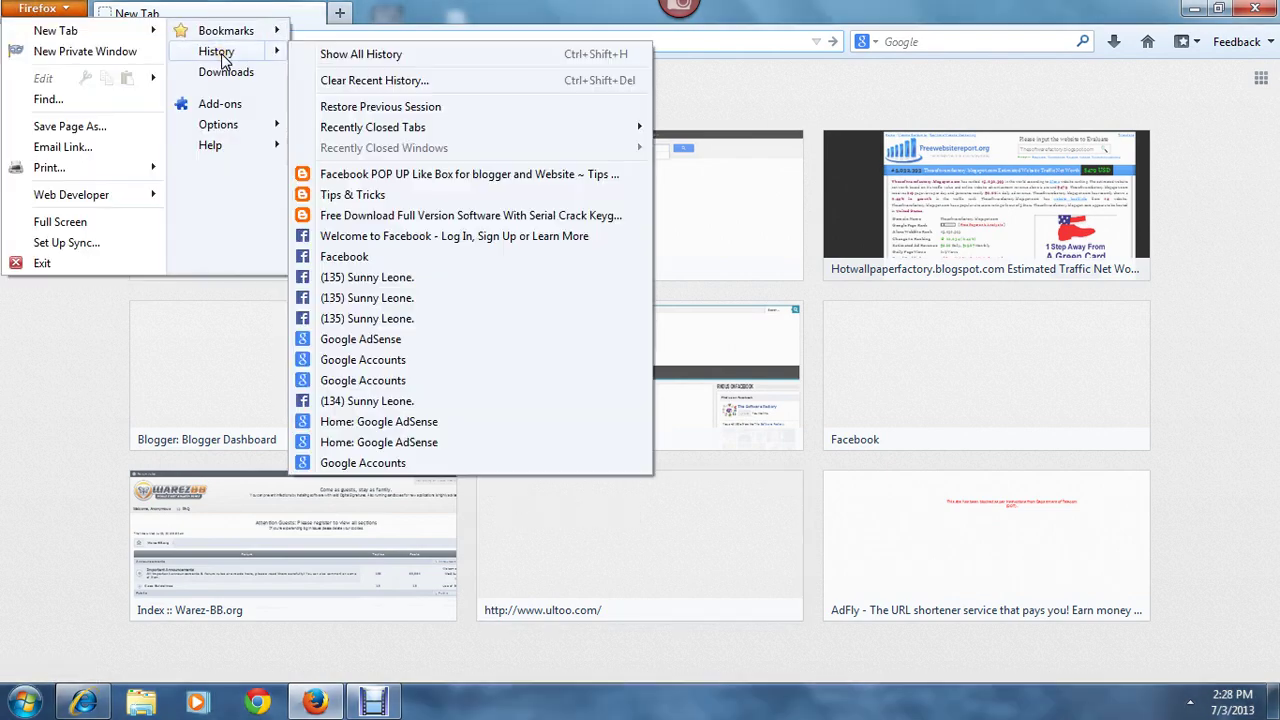
pyautogui.moveTo(226, 31)
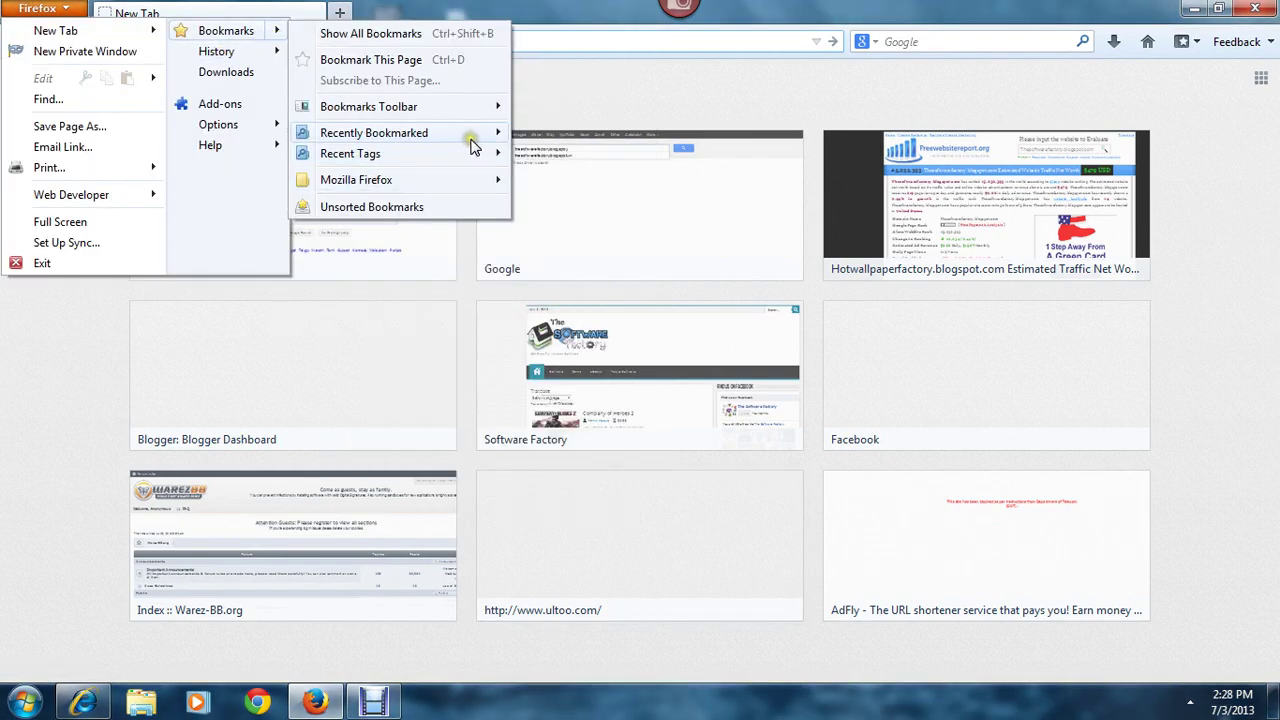
pyautogui.moveTo(374, 133)
pyautogui.click(645, 334)
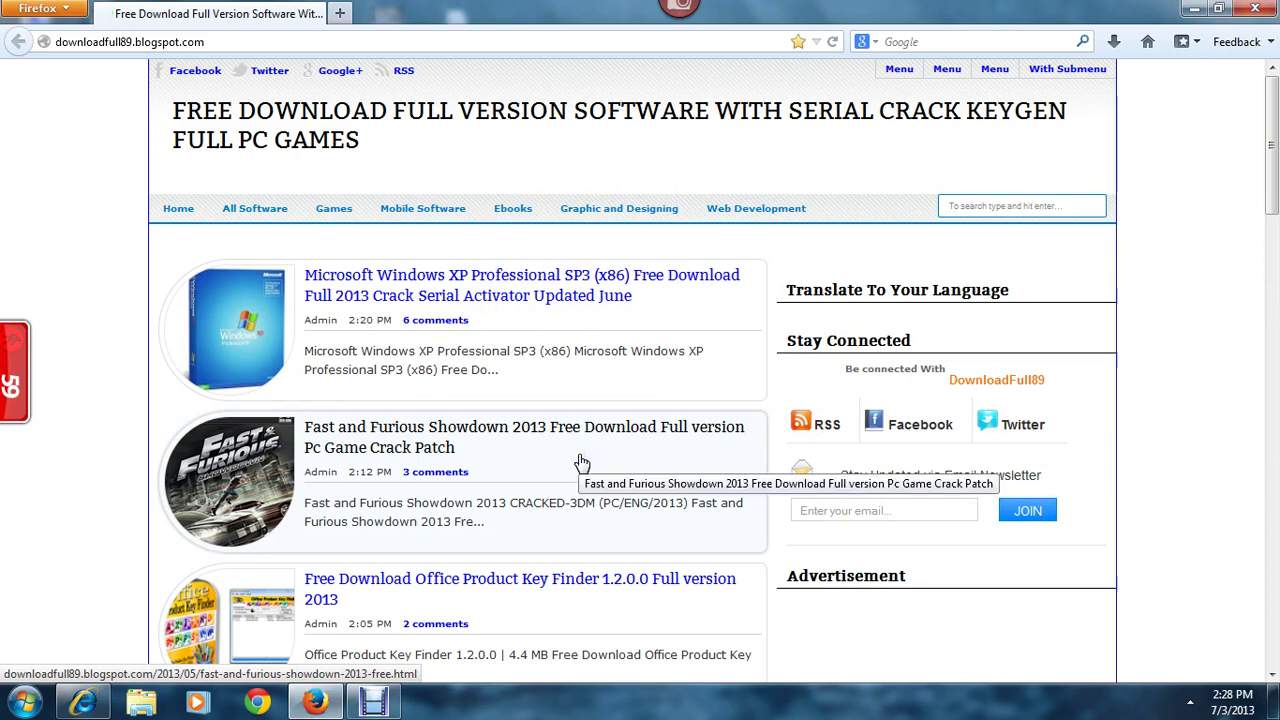
pyautogui.click(582, 463)
pyautogui.click(340, 14)
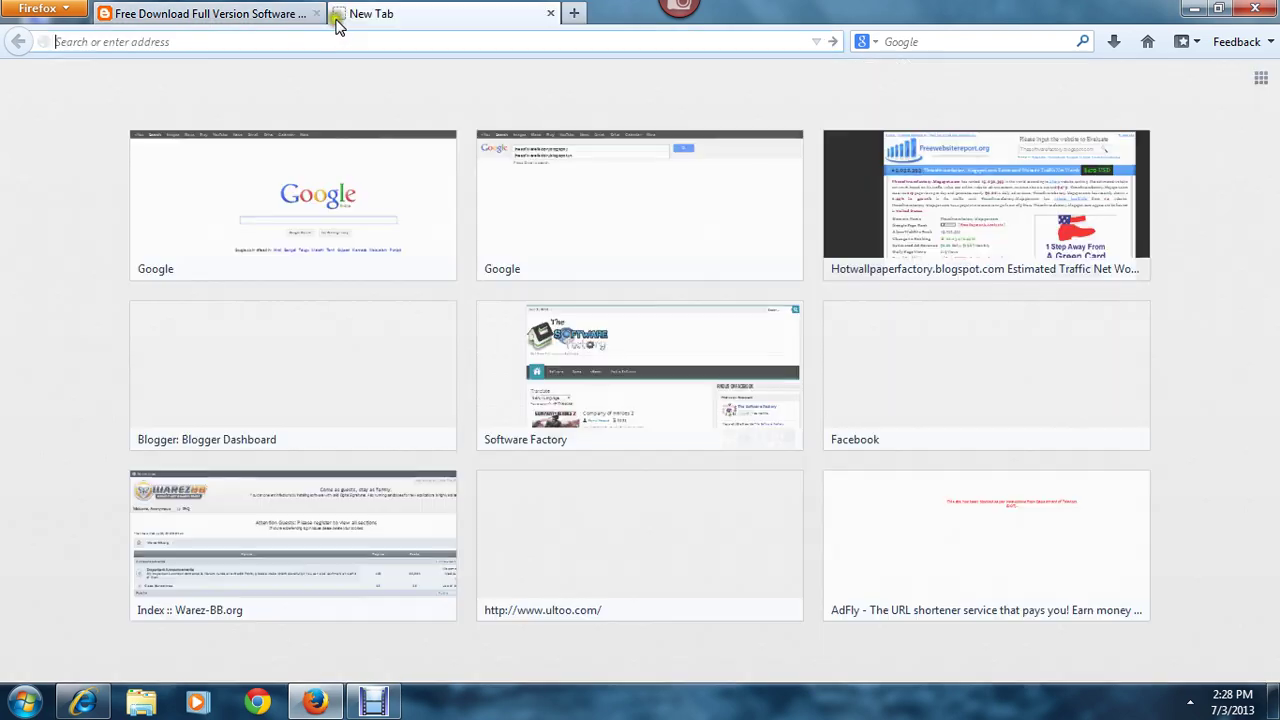
pyautogui.click(316, 14)
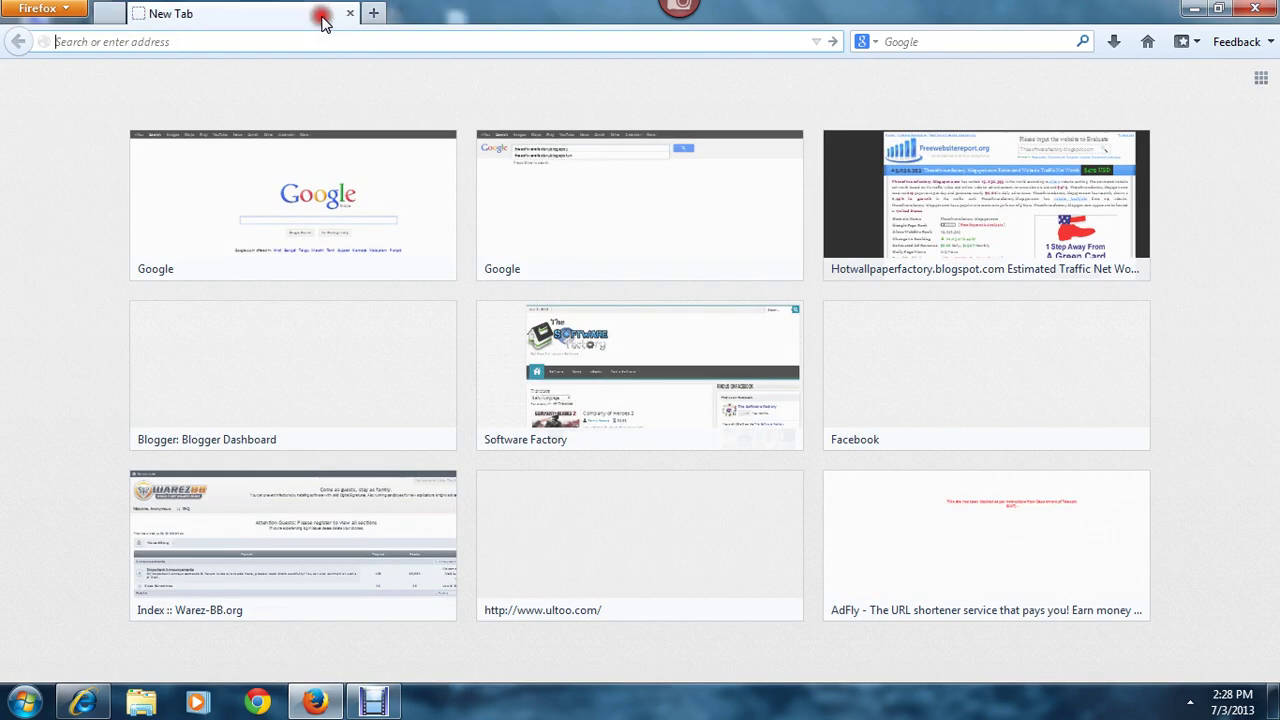
pyautogui.click(70, 18)
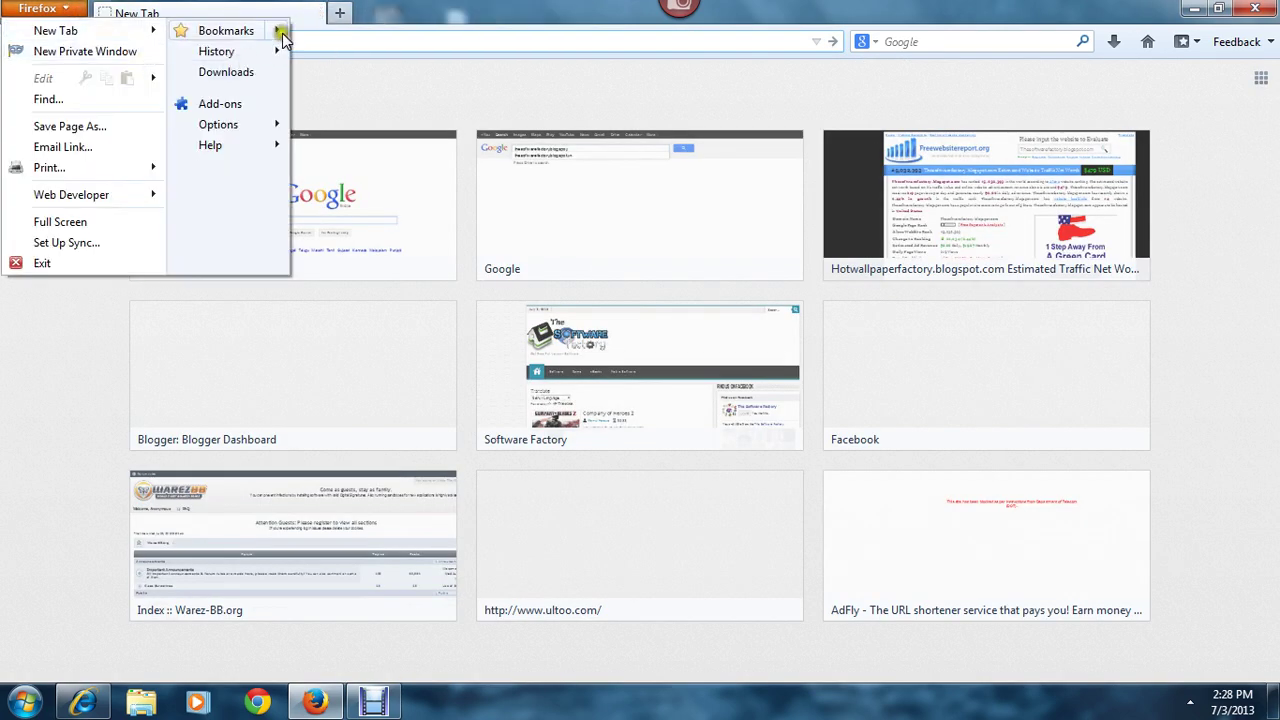
pyautogui.click(540, 28)
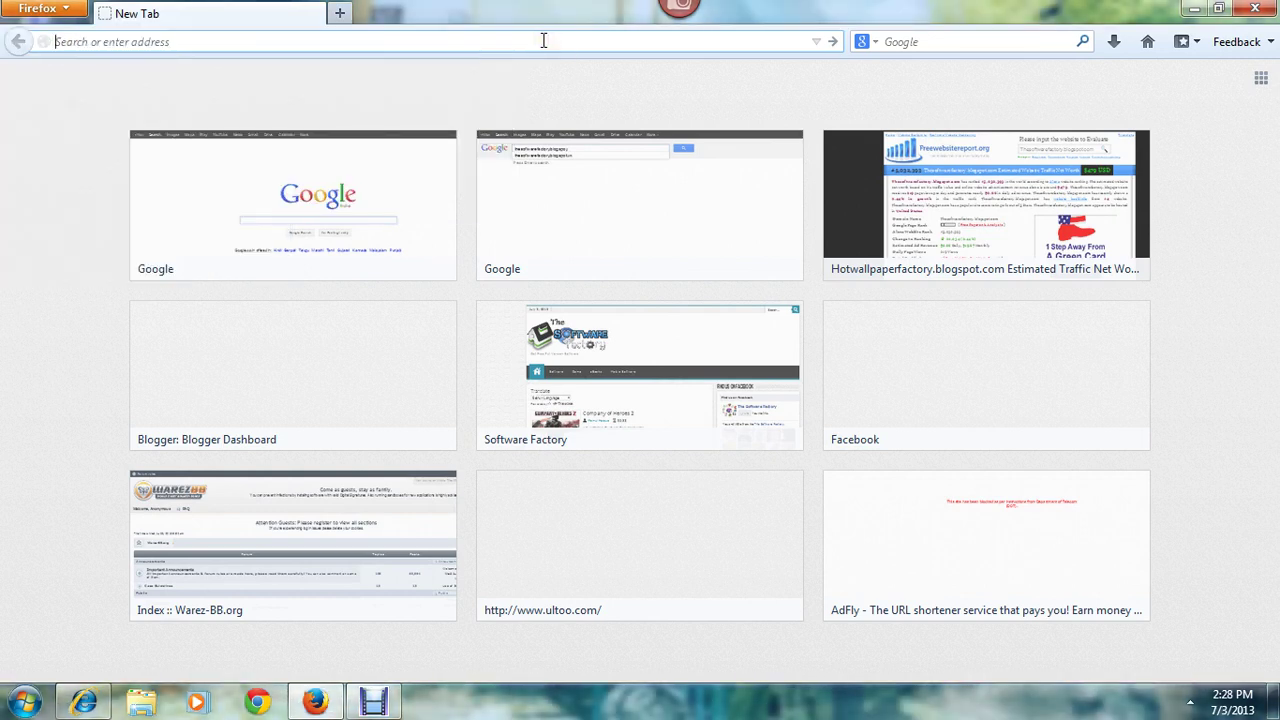
# Load qmhtips.blogspot.com and scroll down to the Facebook POP UP Like Box post
pyautogui.write('qm')
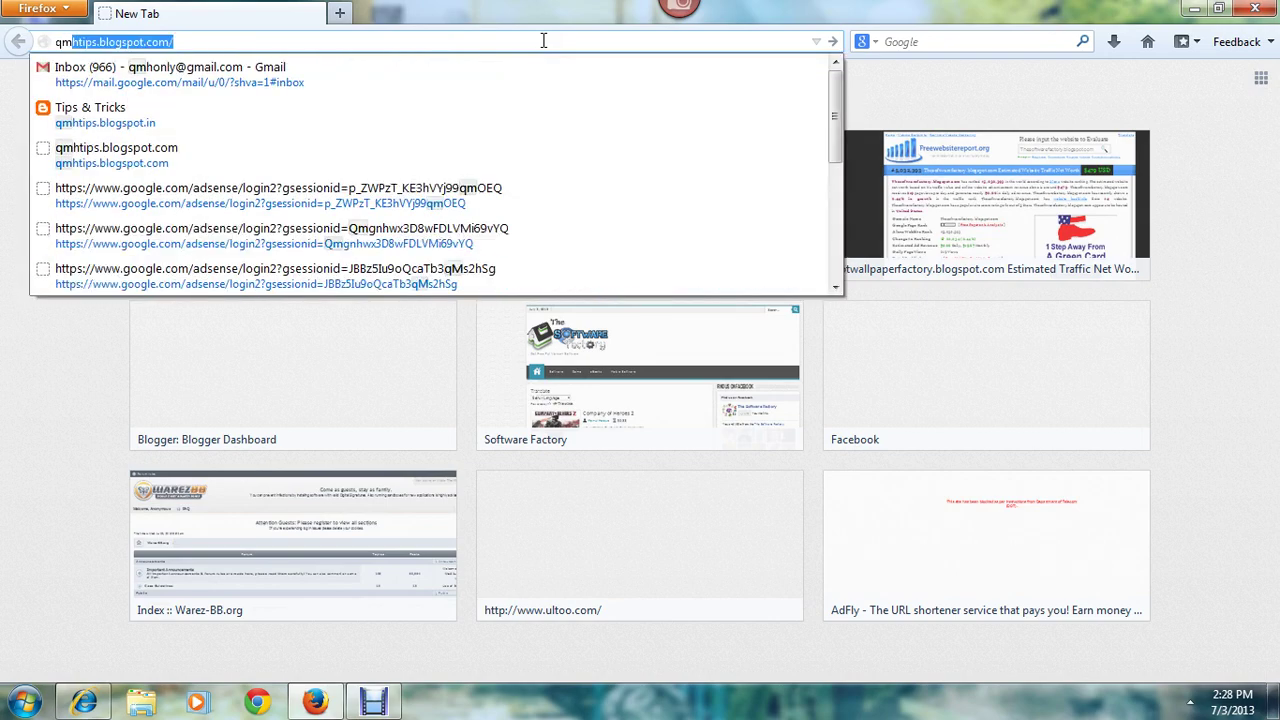
pyautogui.write('htips.blogs')
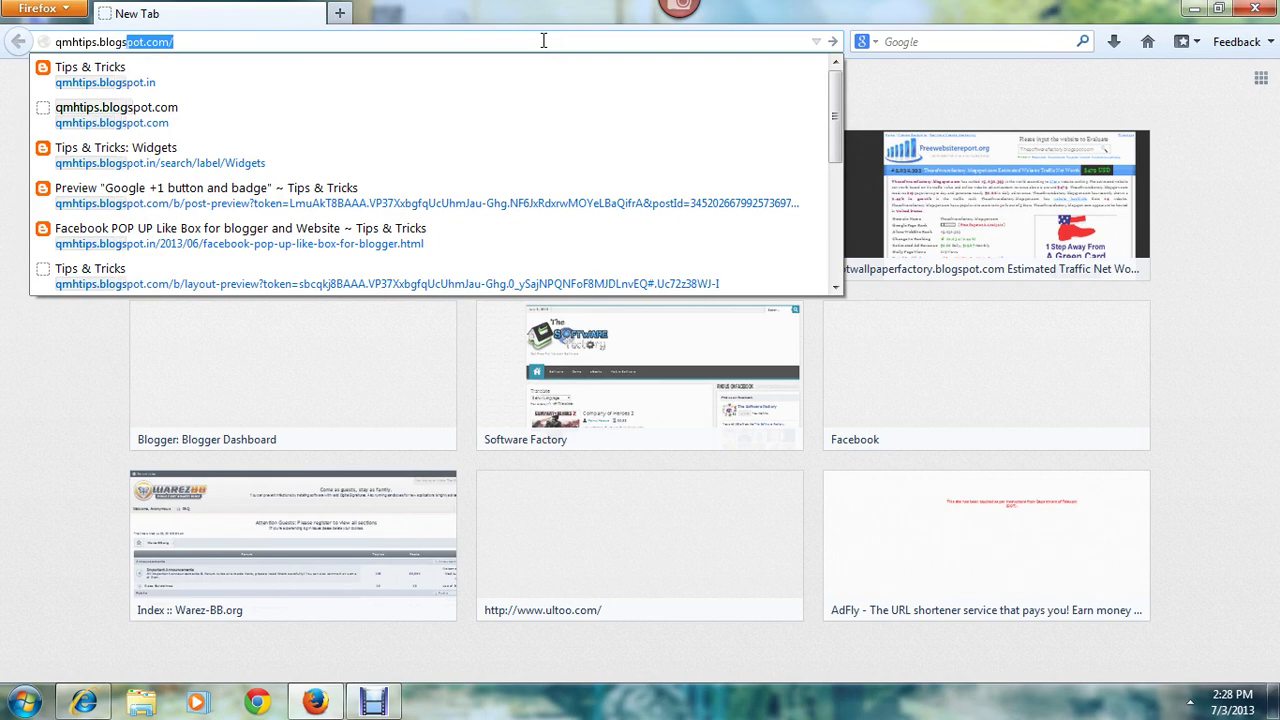
pyautogui.write('ot')
pyautogui.write('om')
pyautogui.press('Return')
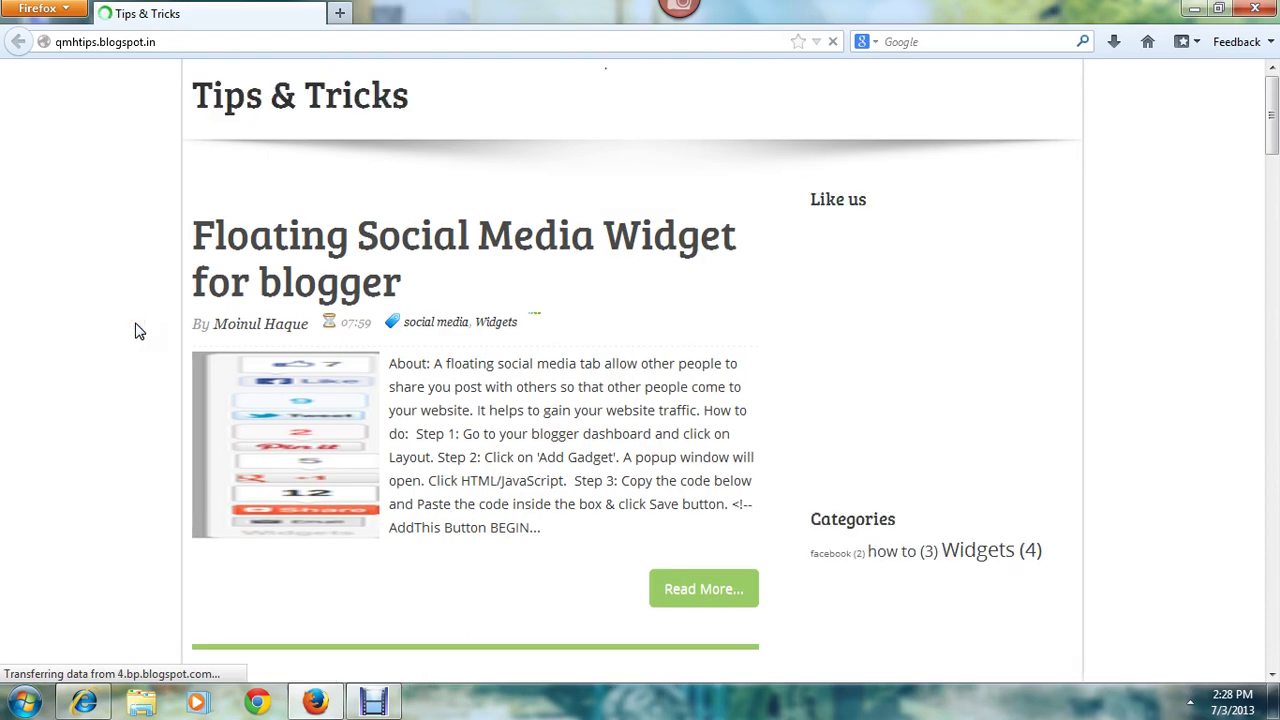
pyautogui.scroll(-2, 139, 331)
pyautogui.scroll(-2, 139, 331)
pyautogui.scroll(-3, 139, 331)
pyautogui.scroll(-2, 139, 331)
pyautogui.scroll(-2, 139, 331)
pyautogui.scroll(-1, 139, 331)
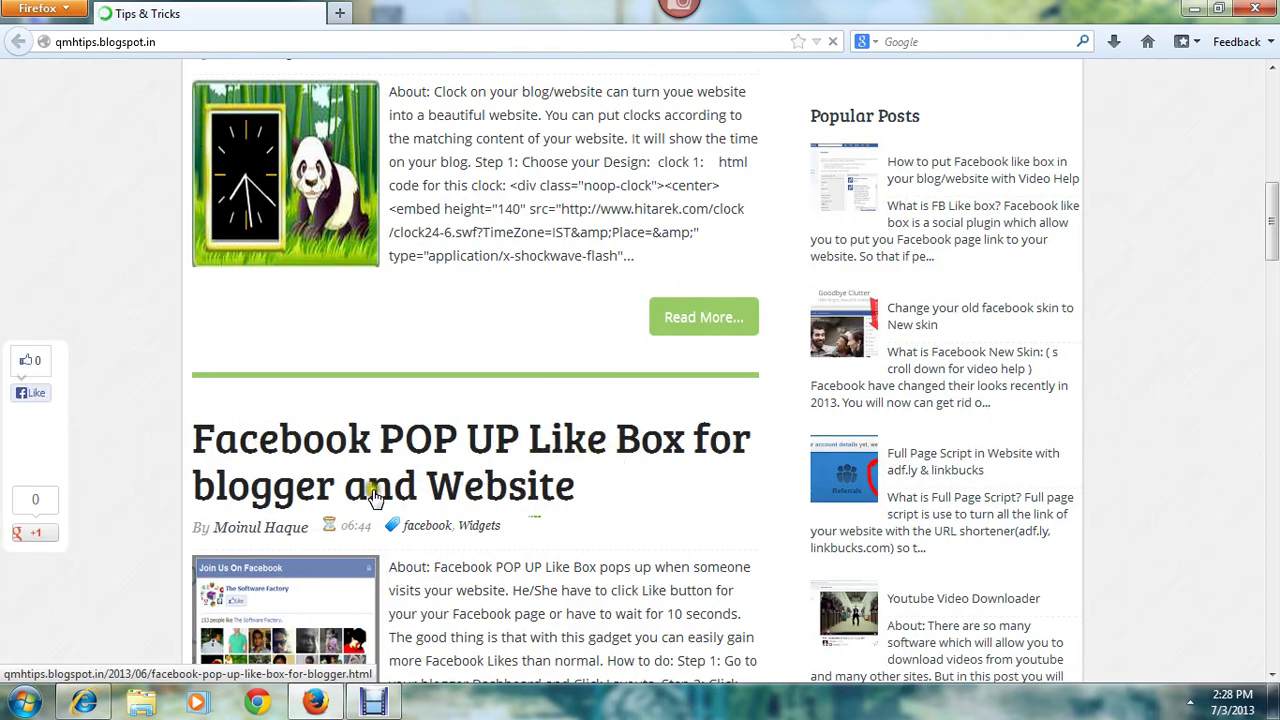
# Open the Facebook POP UP Like Box post and scroll down through its steps and code
pyautogui.click(378, 485)
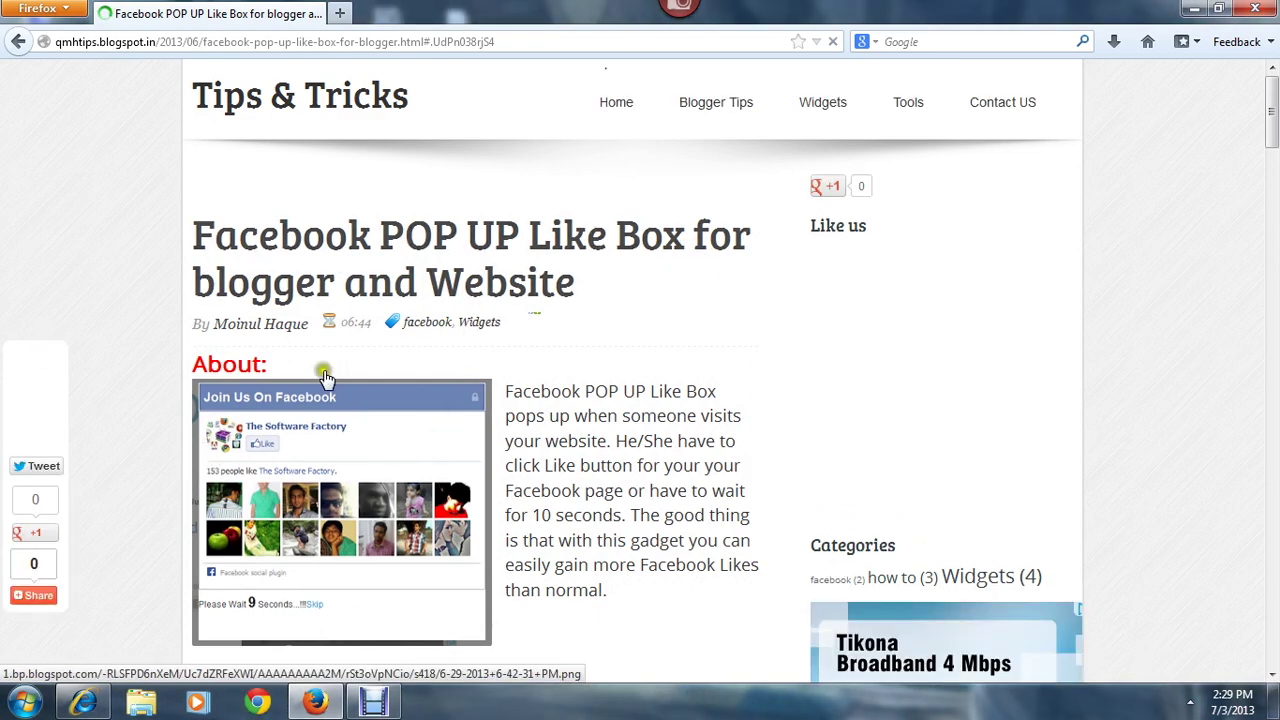
pyautogui.scroll(-4, 475, 598)
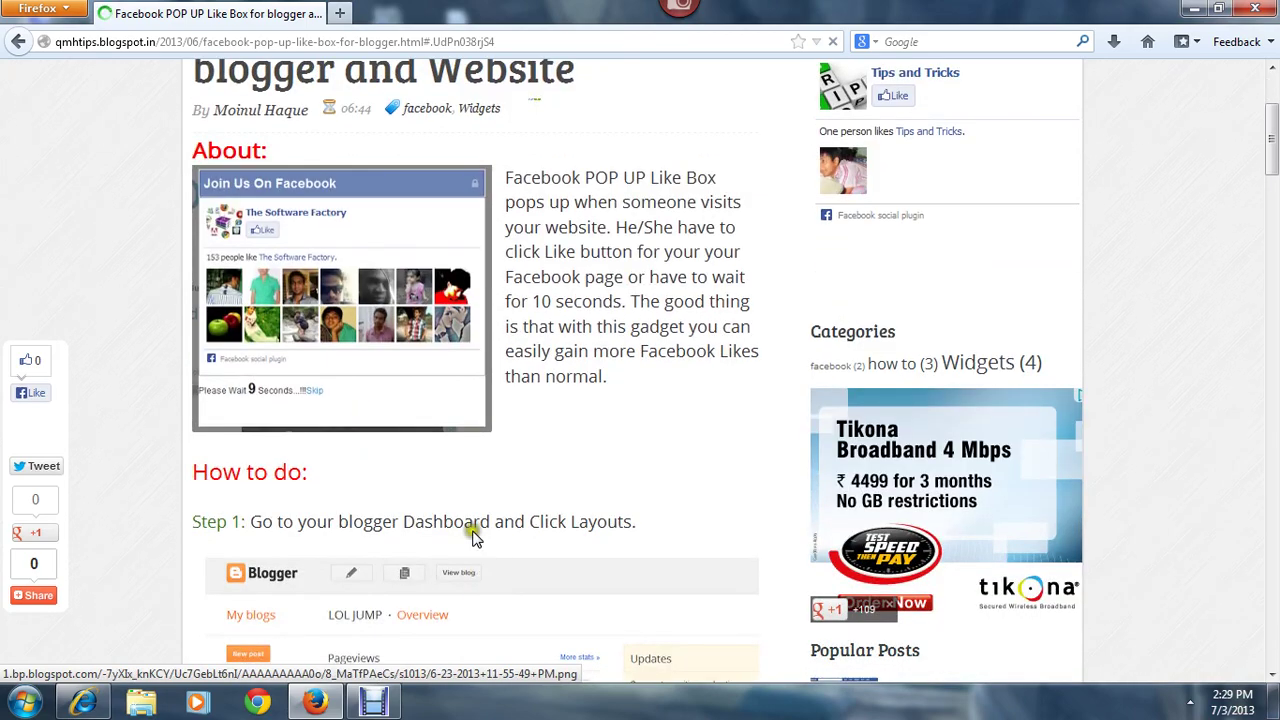
pyautogui.scroll(-5, 440, 482)
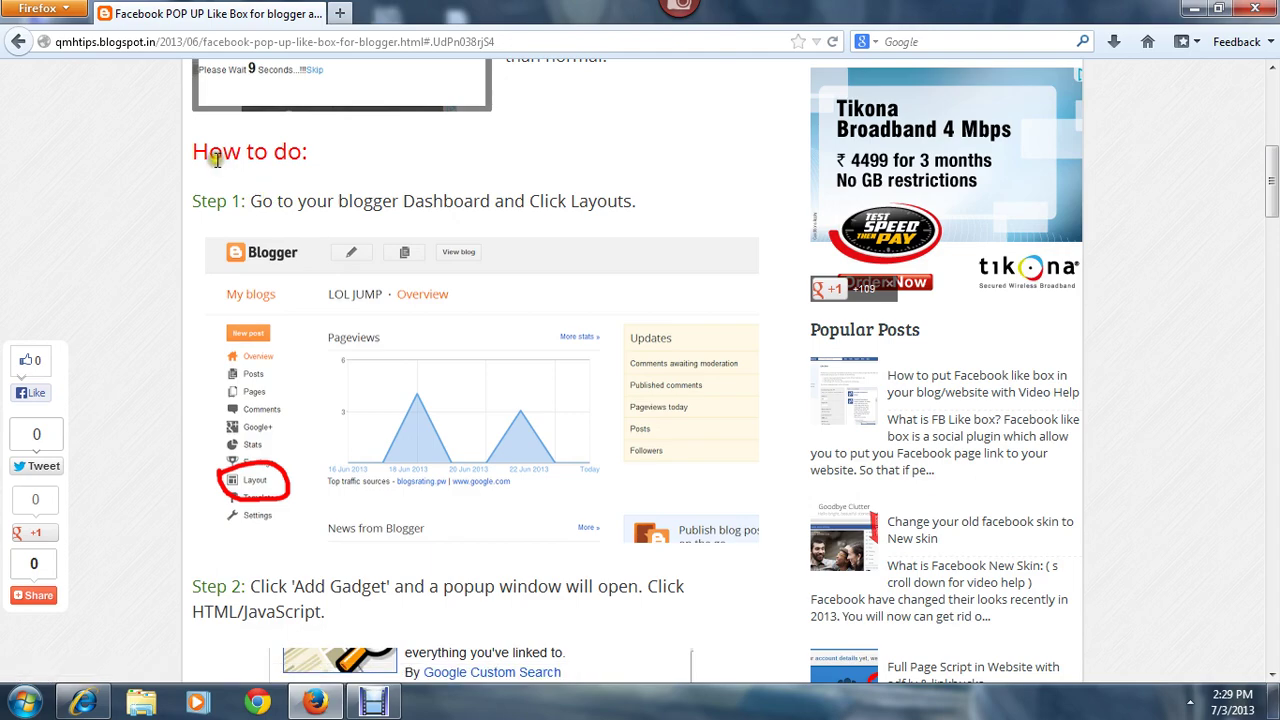
pyautogui.scroll(-5, 330, 275)
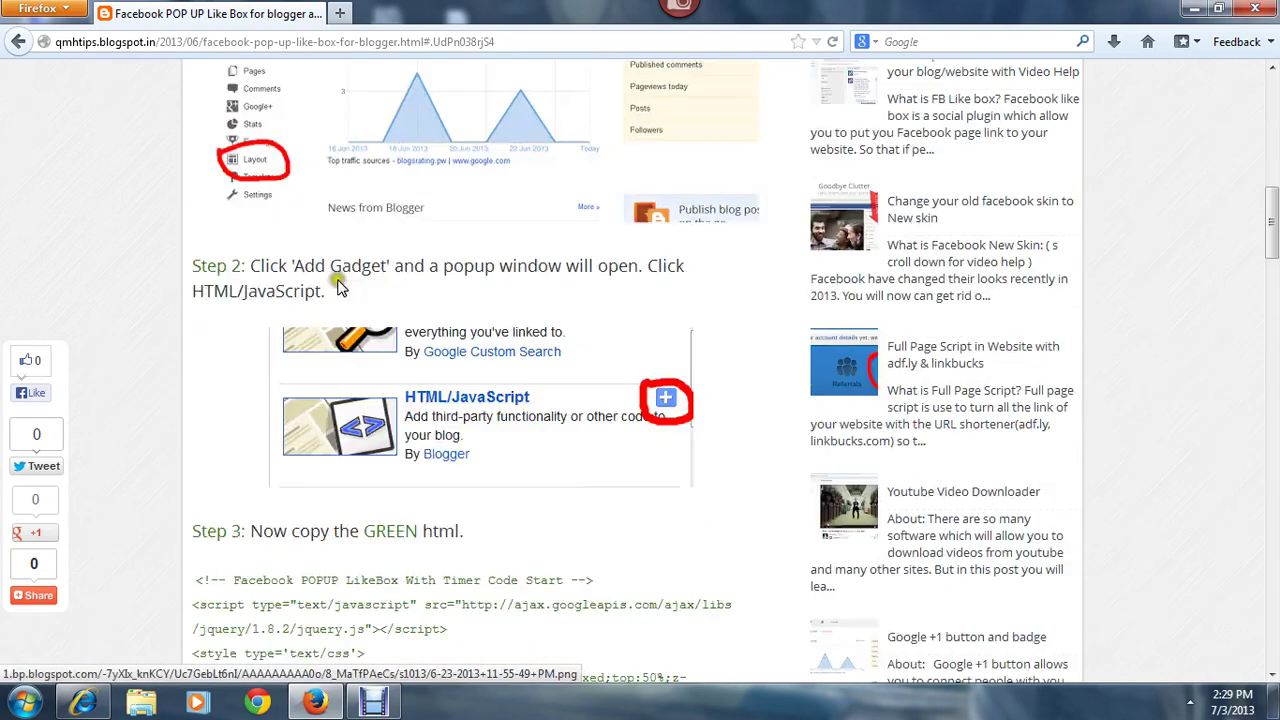
pyautogui.scroll(-2, 335, 280)
pyautogui.scroll(-3, 338, 285)
pyautogui.scroll(-1, 340, 288)
pyautogui.scroll(-2, 340, 290)
pyautogui.scroll(-5, 360, 320)
pyautogui.scroll(-4, 366, 334)
pyautogui.scroll(-3, 366, 334)
pyautogui.scroll(-5, 366, 337)
pyautogui.scroll(-6, 370, 350)
pyautogui.scroll(-3, 372, 366)
pyautogui.scroll(-3, 366, 440)
pyautogui.scroll(-3, 366, 441)
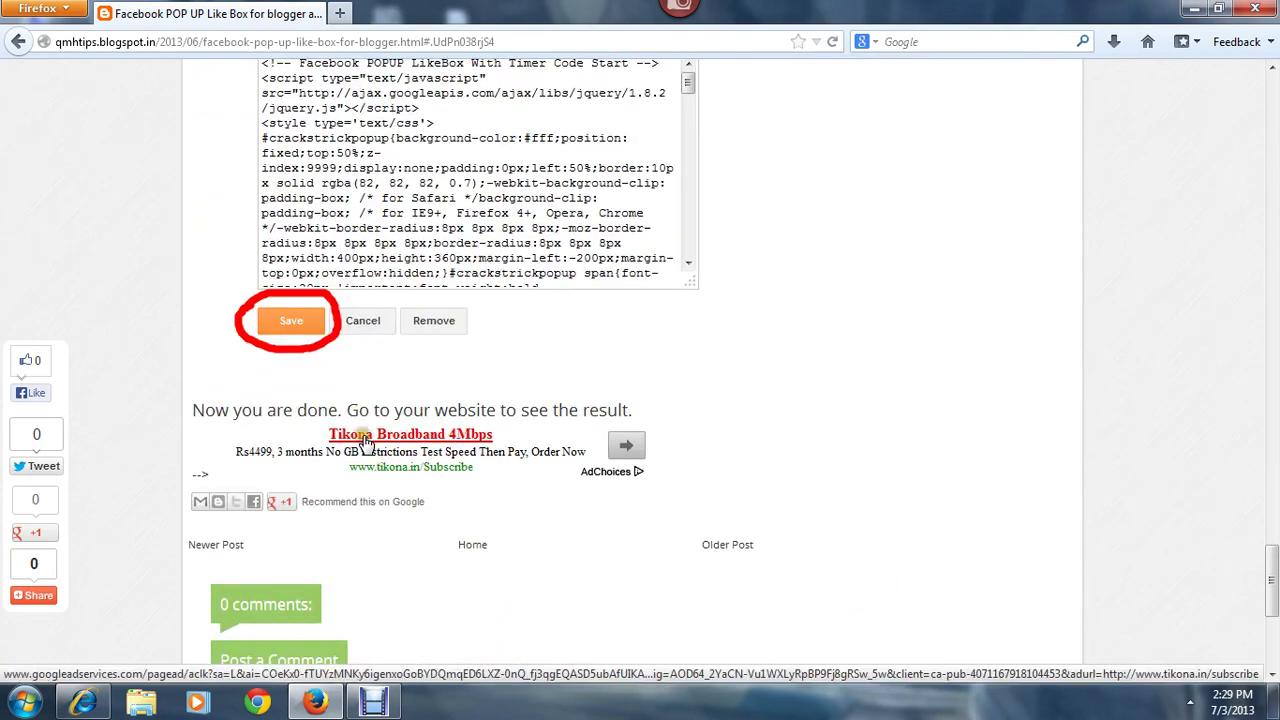
# Scroll back up to the post's About section and Step 1
pyautogui.scroll(2, 428, 330)
pyautogui.scroll(4, 414, 349)
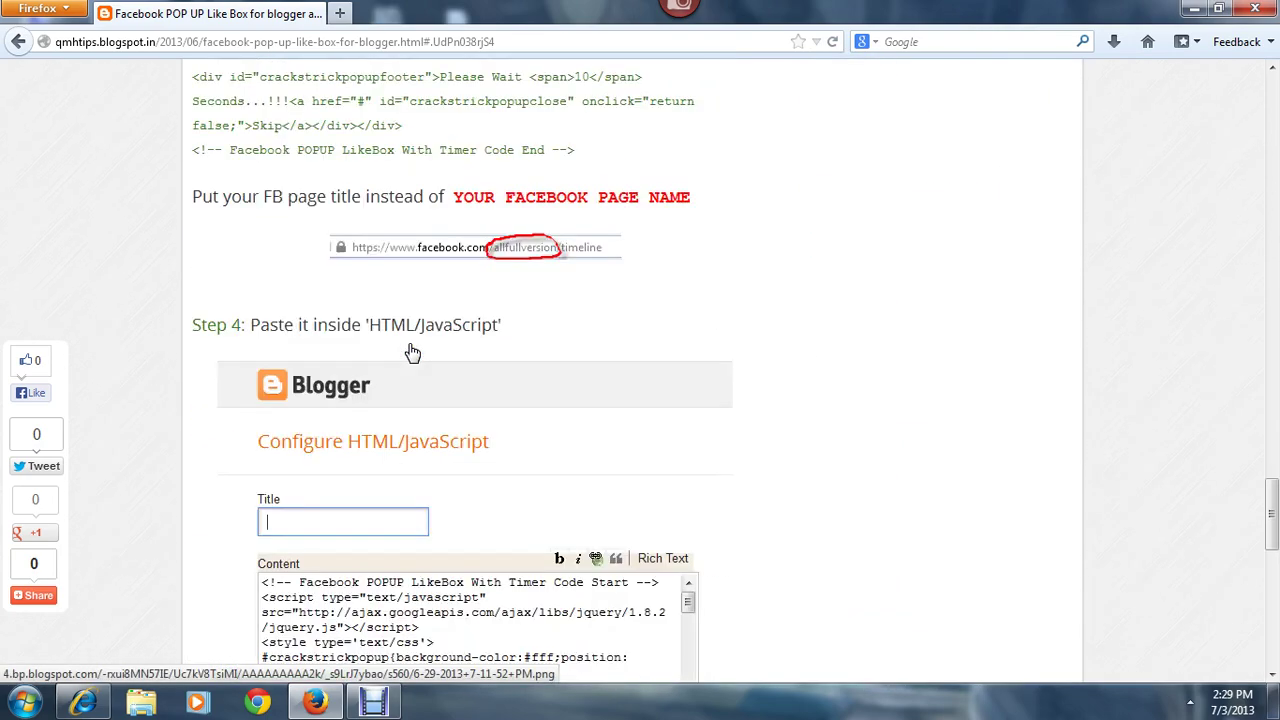
pyautogui.scroll(2, 412, 352)
pyautogui.scroll(4, 412, 352)
pyautogui.scroll(4, 414, 349)
pyautogui.scroll(4, 414, 349)
pyautogui.scroll(4, 370, 345)
pyautogui.scroll(5, 370, 345)
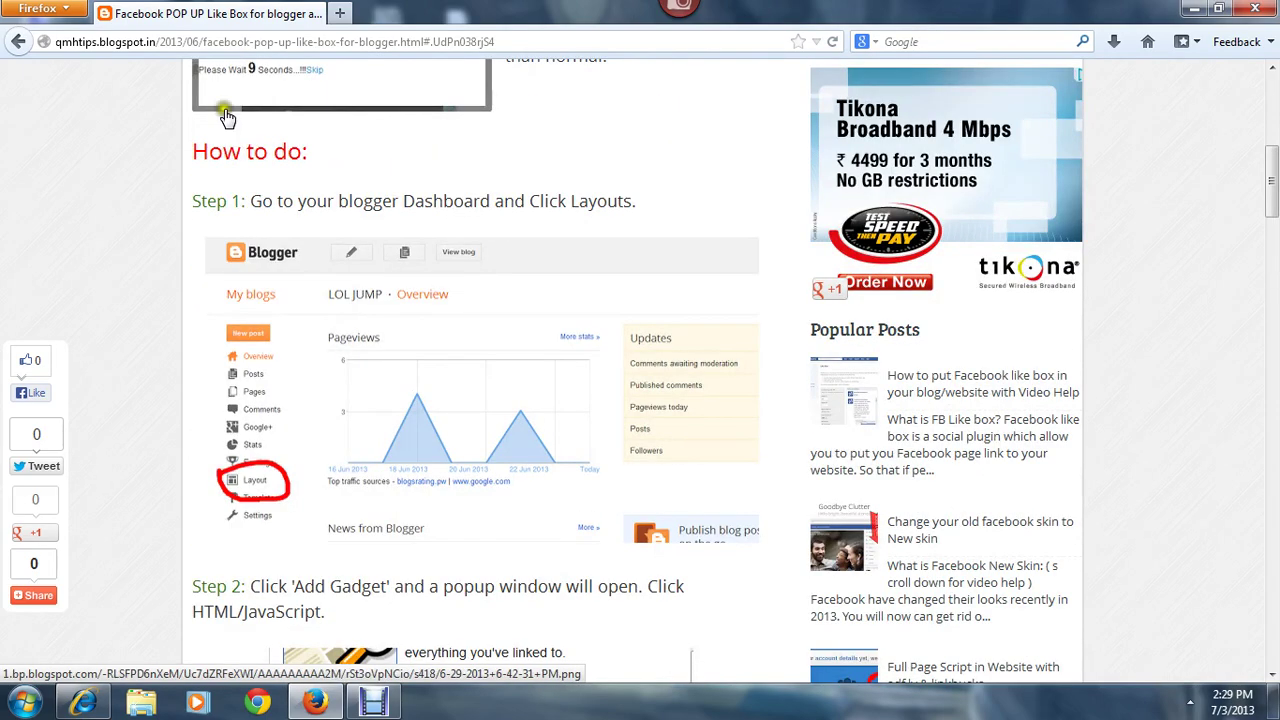
pyautogui.scroll(3, 578, 393)
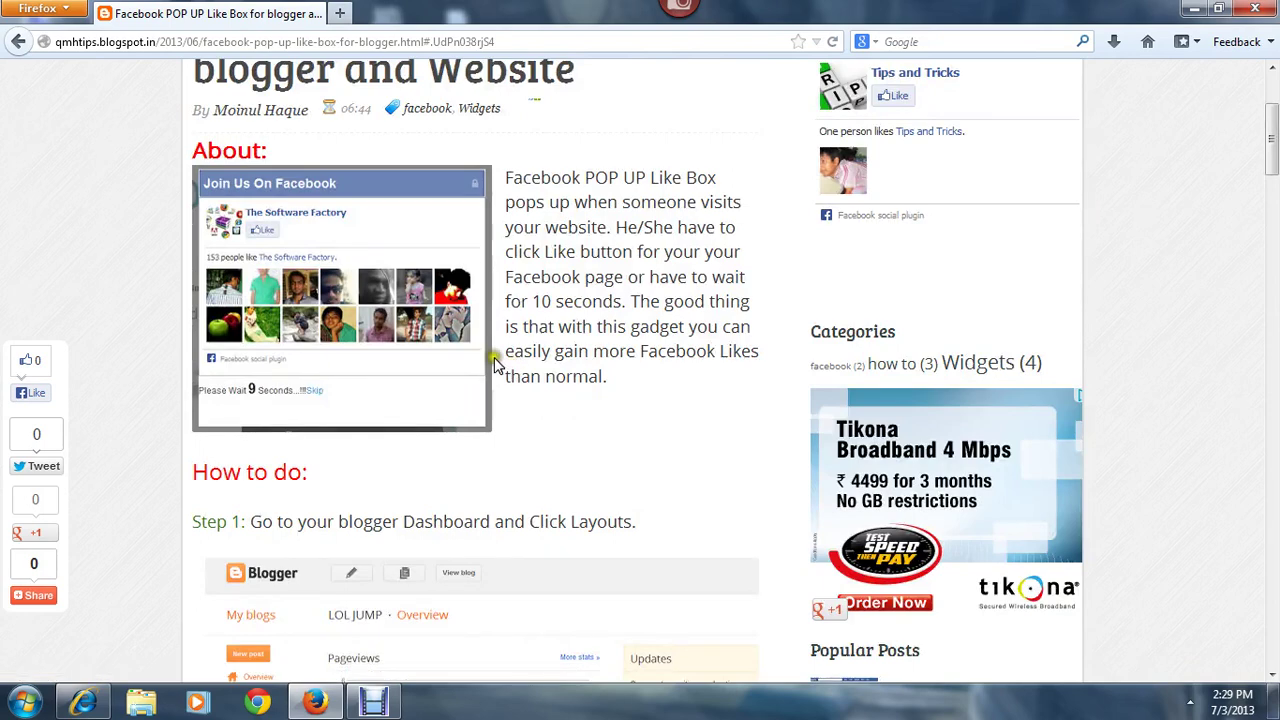
pyautogui.scroll(-2, 322, 498)
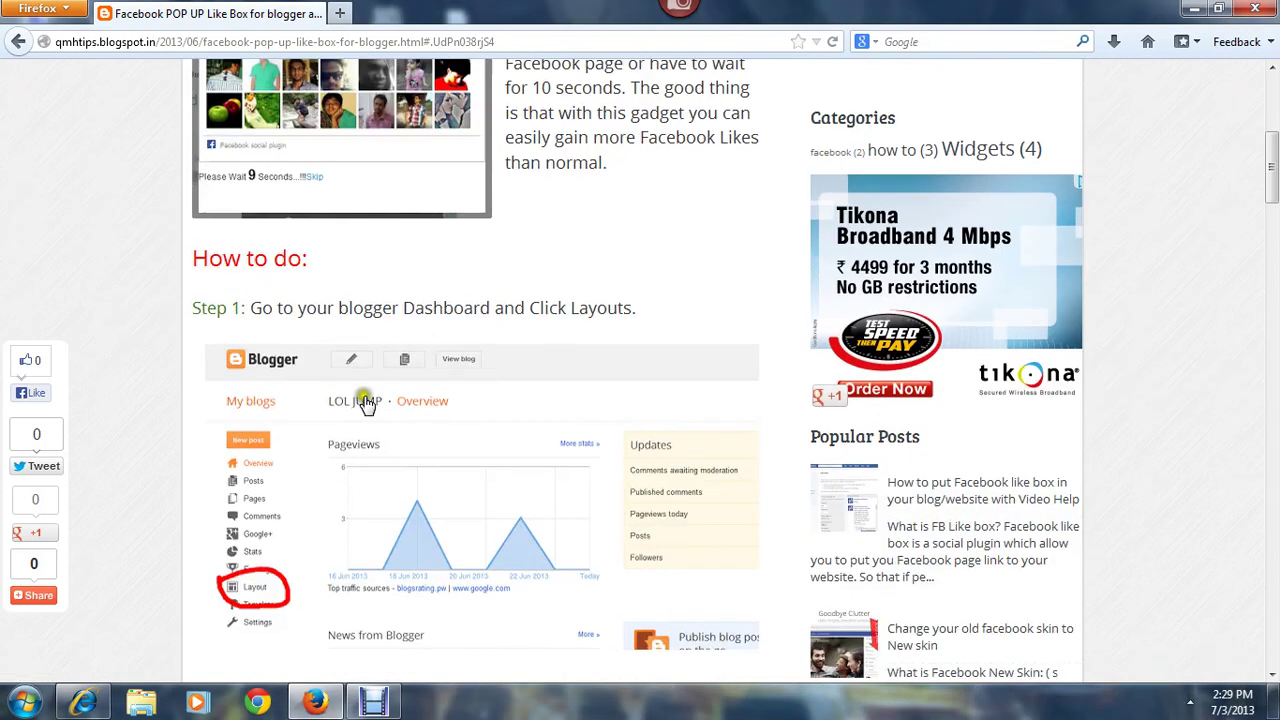
# Load blogger.com in a new tab, then glance back at the tutorial
pyautogui.click(341, 14)
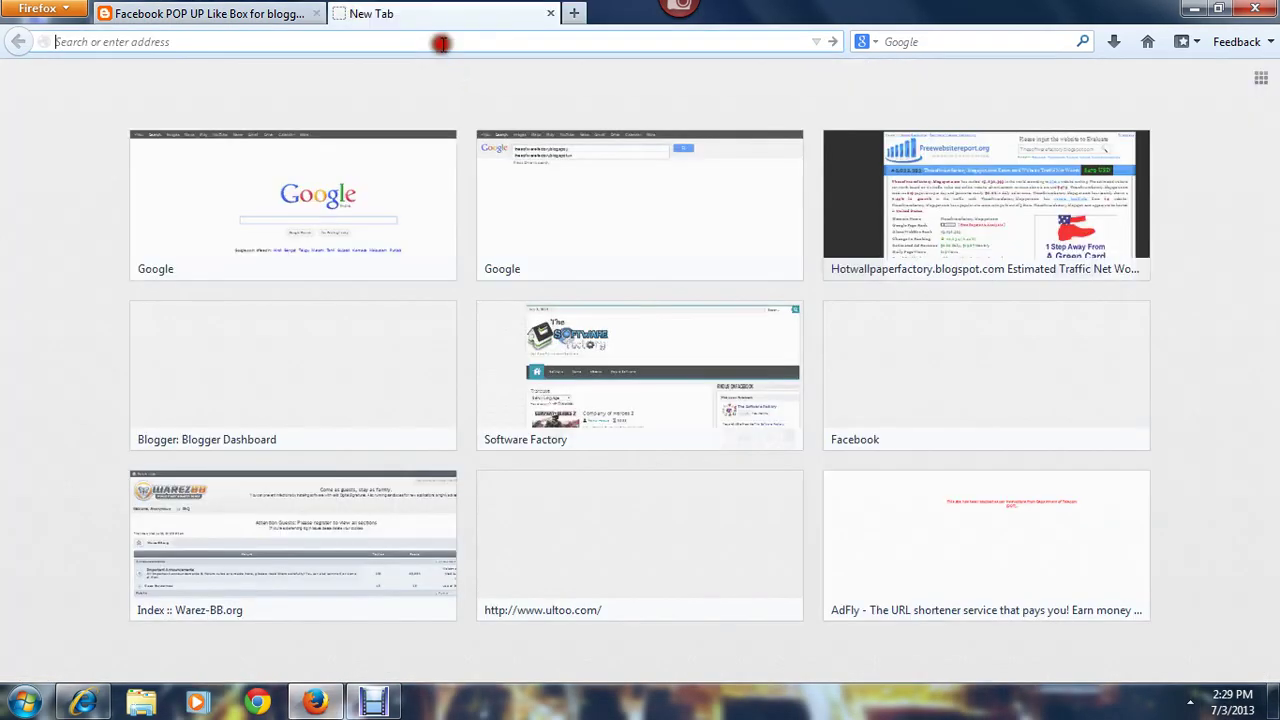
pyautogui.write('blogger.com/')
pyautogui.press('Return')
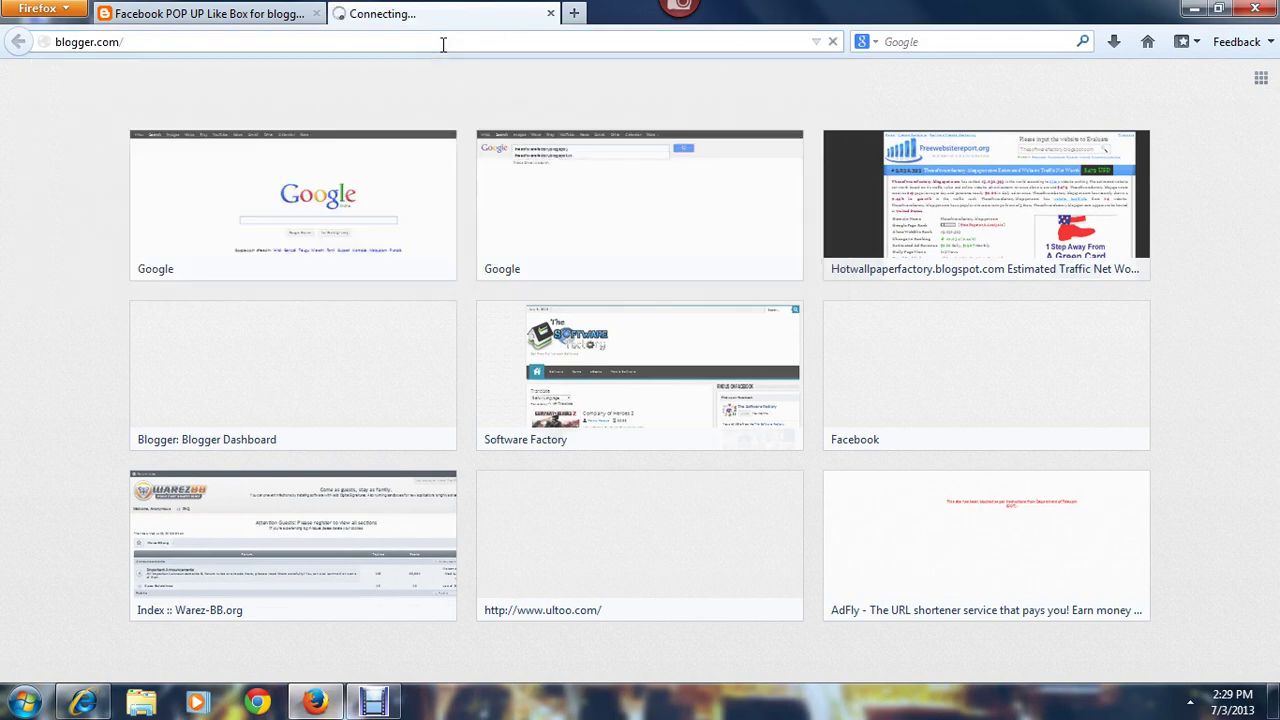
pyautogui.click(280, 14)
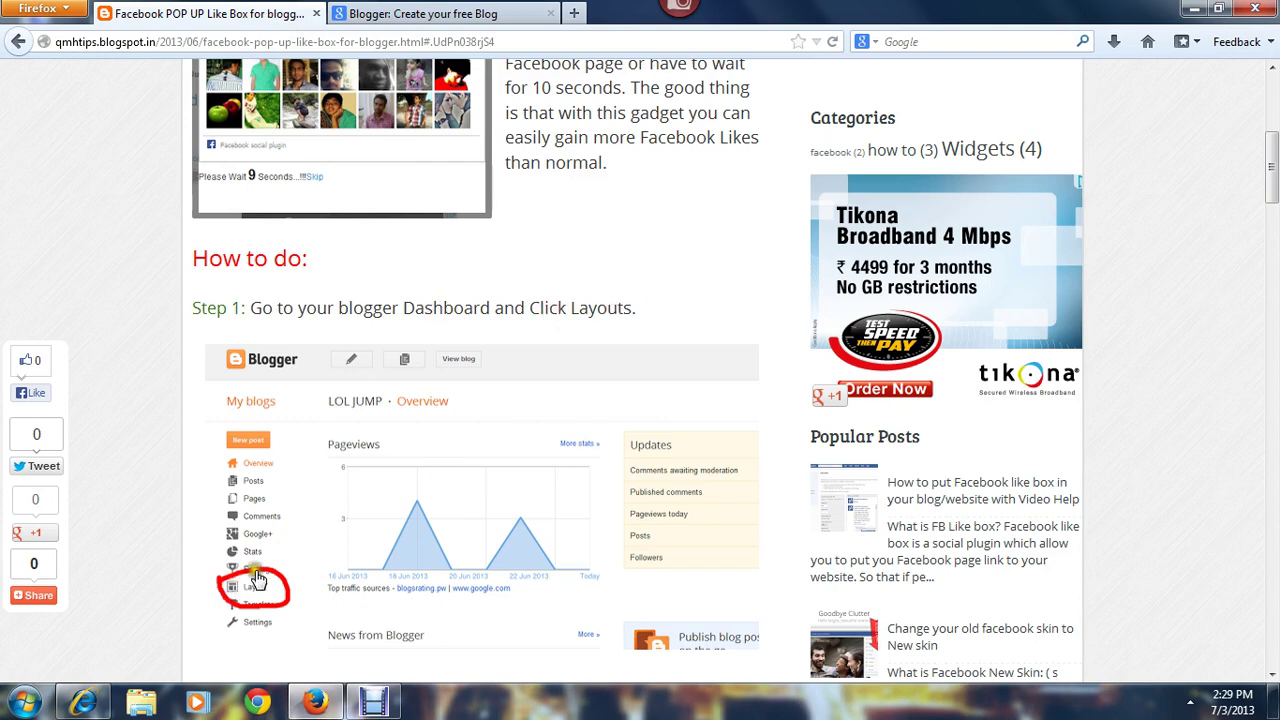
# Sign in to Blogger with the saved account, then return to the tutorial tab
pyautogui.click(440, 14)
pyautogui.click(925, 250)
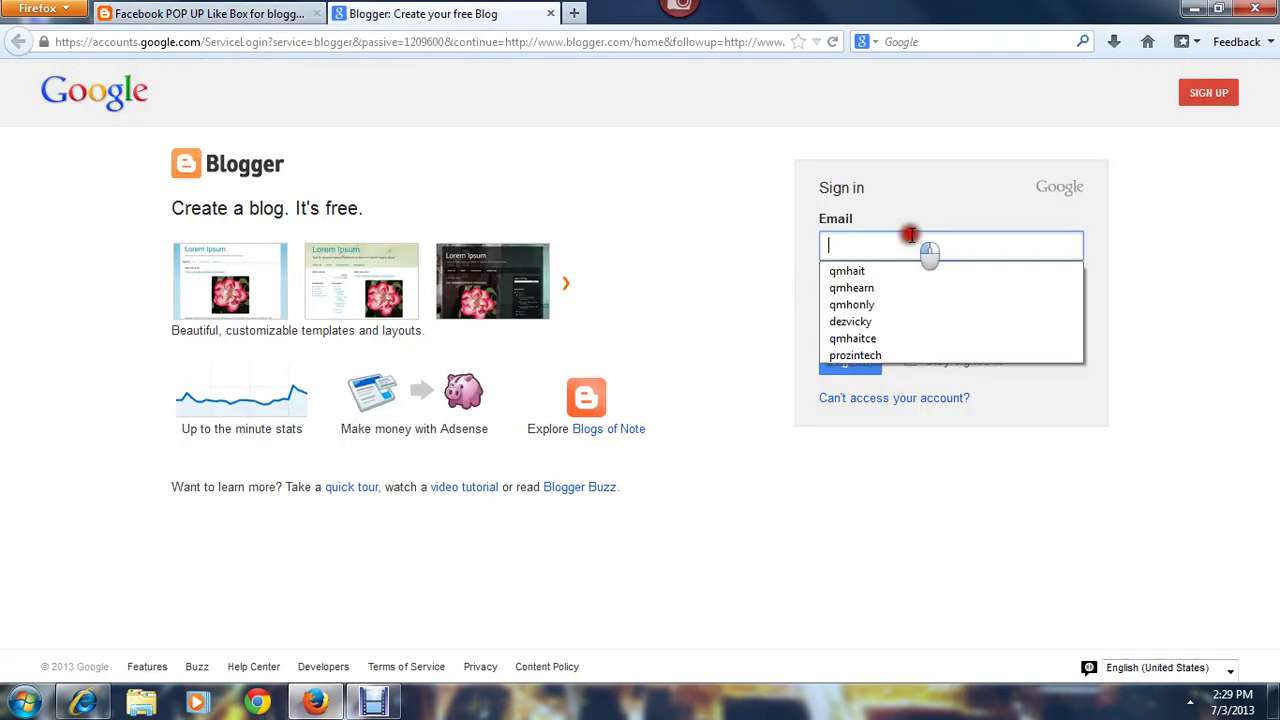
pyautogui.click(905, 305)
pyautogui.click(828, 368)
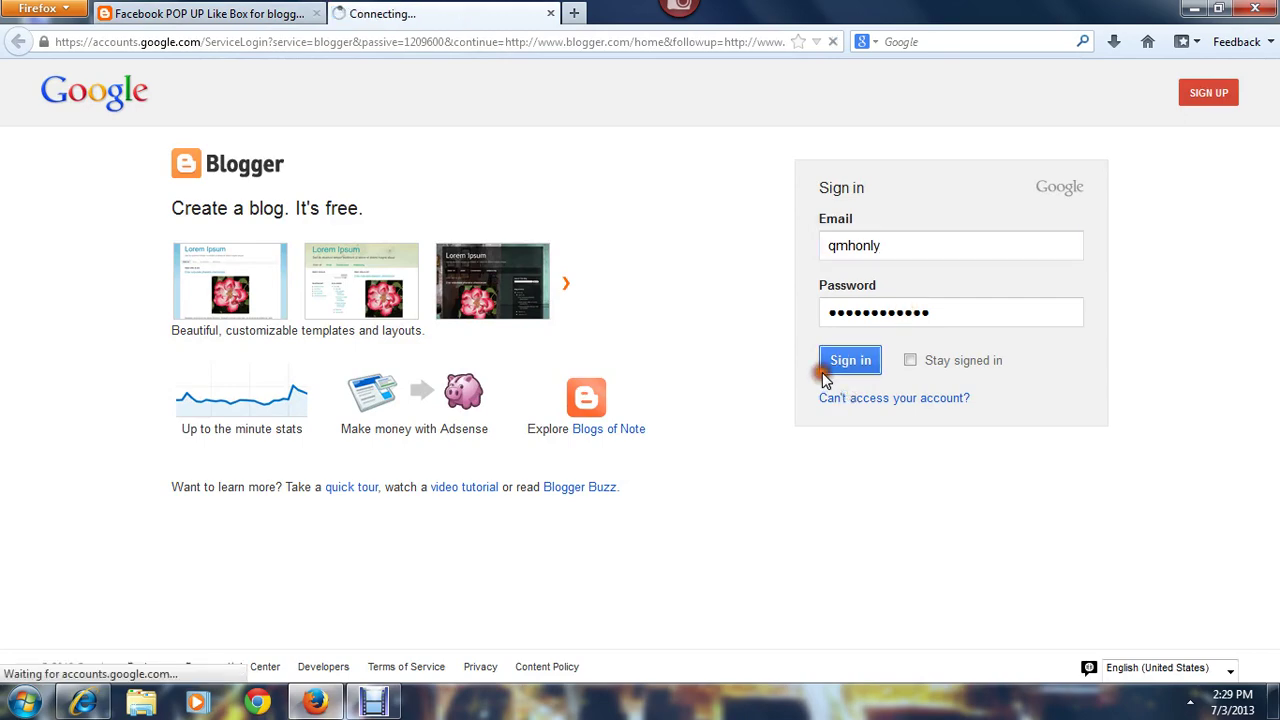
pyautogui.click(102, 12)
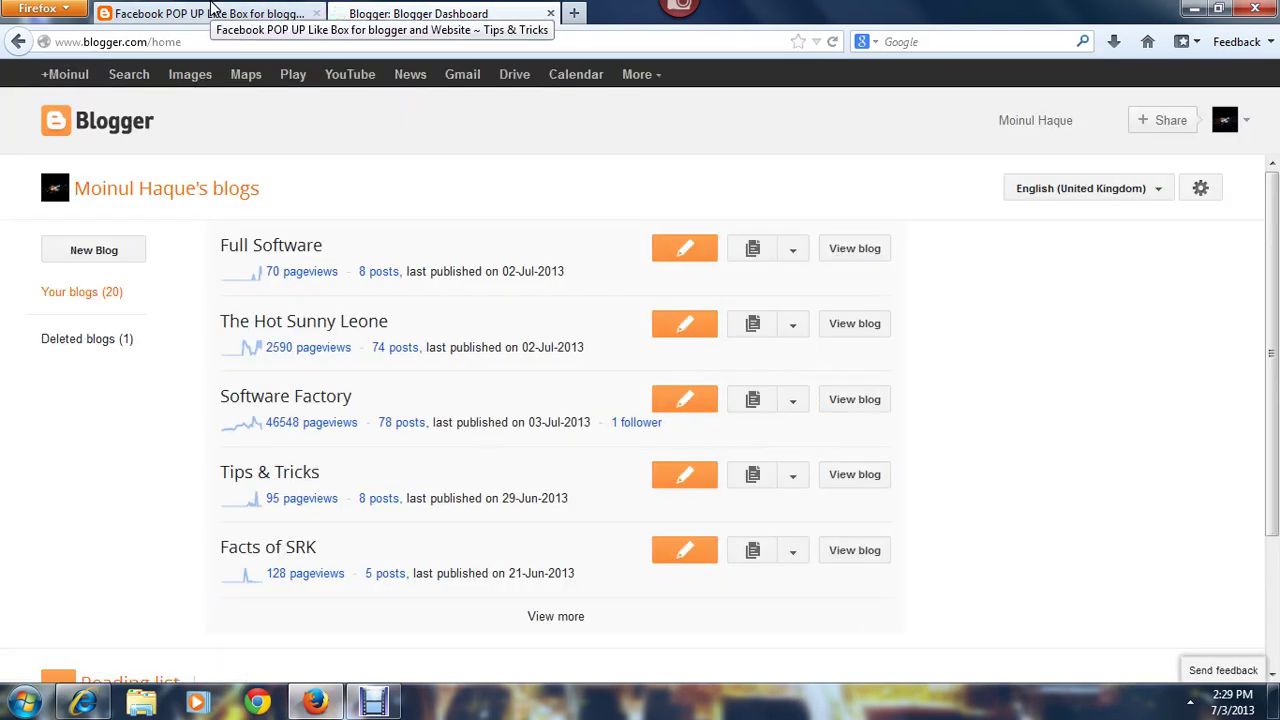
# Expand the blogs list and open the LOL JUMP blog's Layout page
pyautogui.scroll(-1, 517, 575)
pyautogui.click(525, 577)
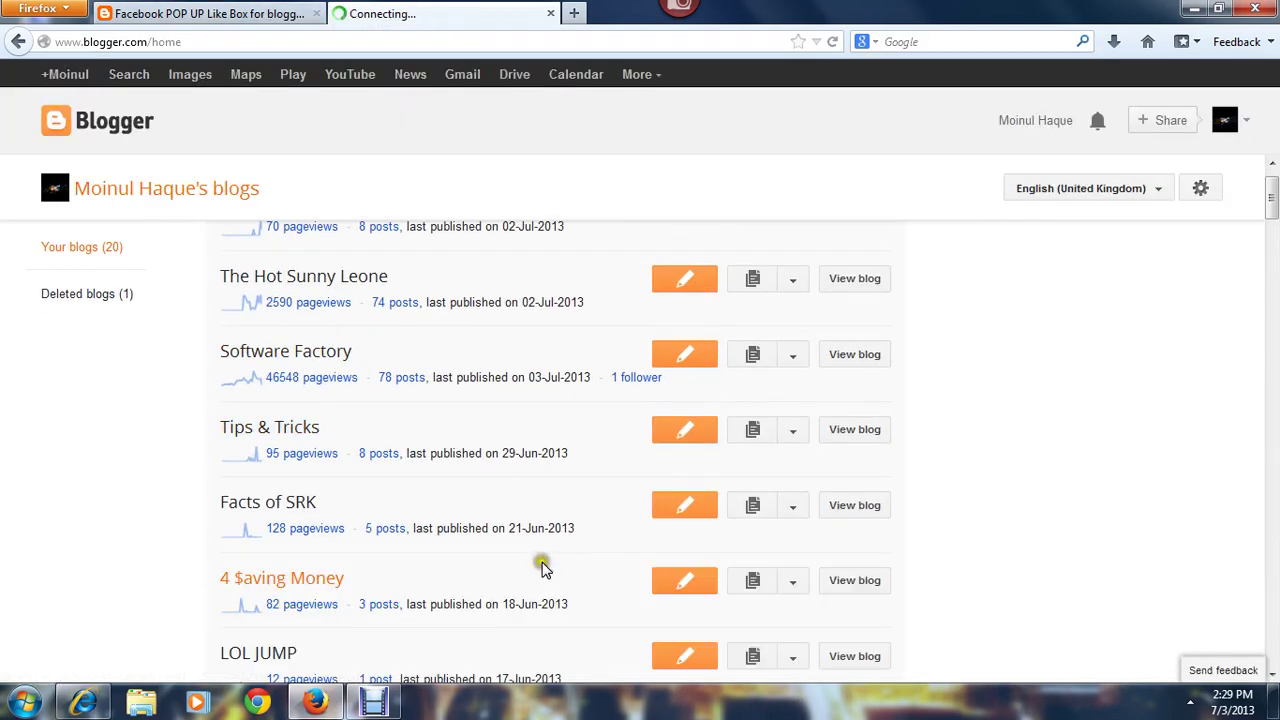
pyautogui.scroll(-2, 500, 555)
pyautogui.scroll(-2, 500, 553)
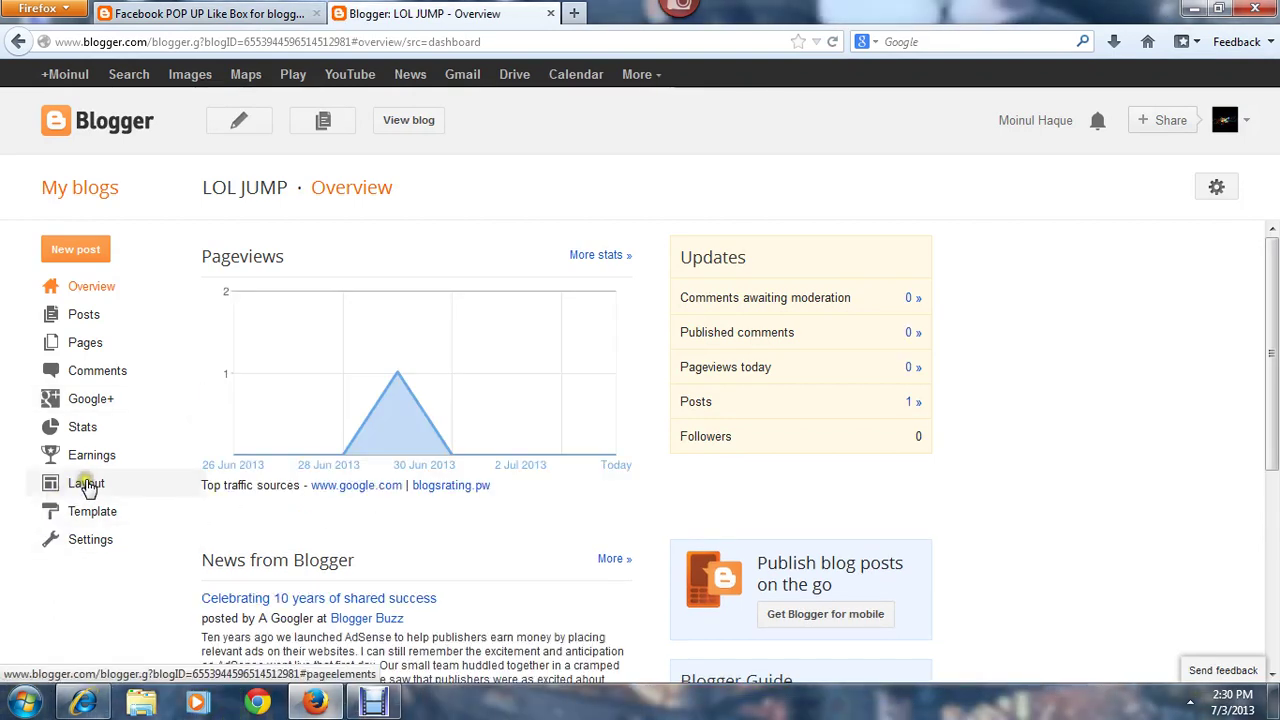
pyautogui.click(86, 484)
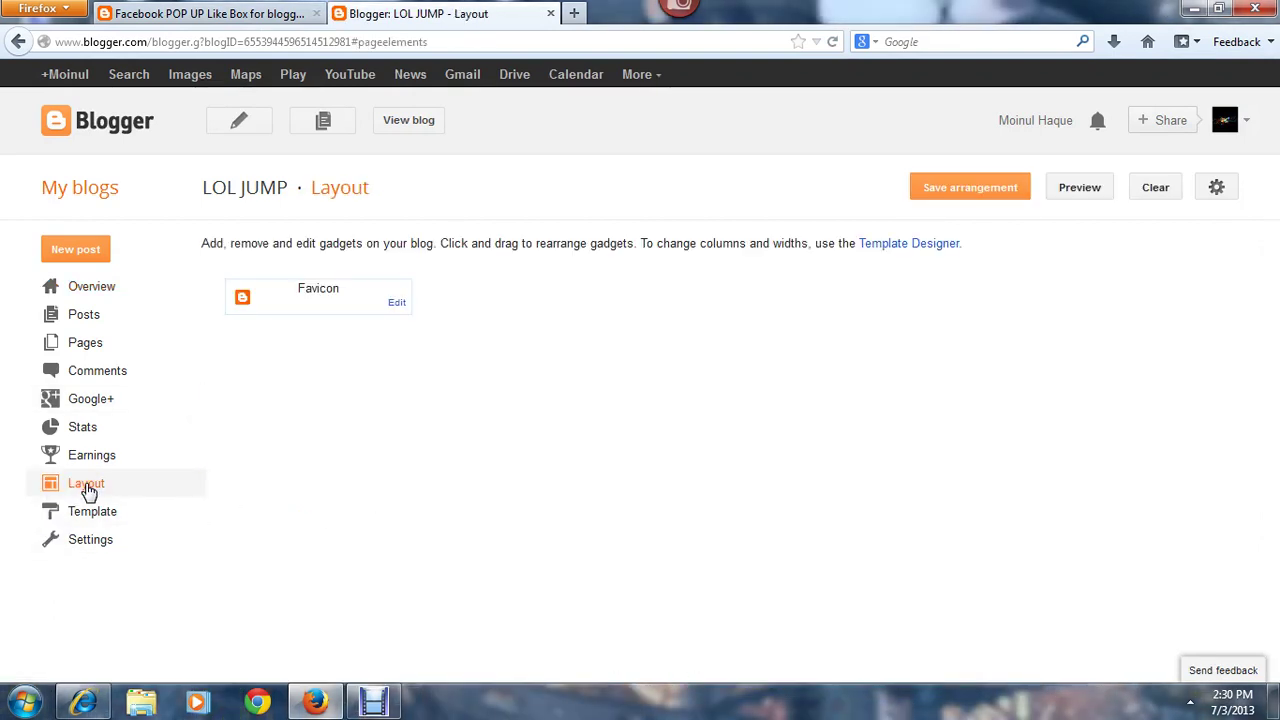
# Compare the Like Box tutorial post with LOL JUMP's Layout, ending on the Layout page
pyautogui.click(205, 14)
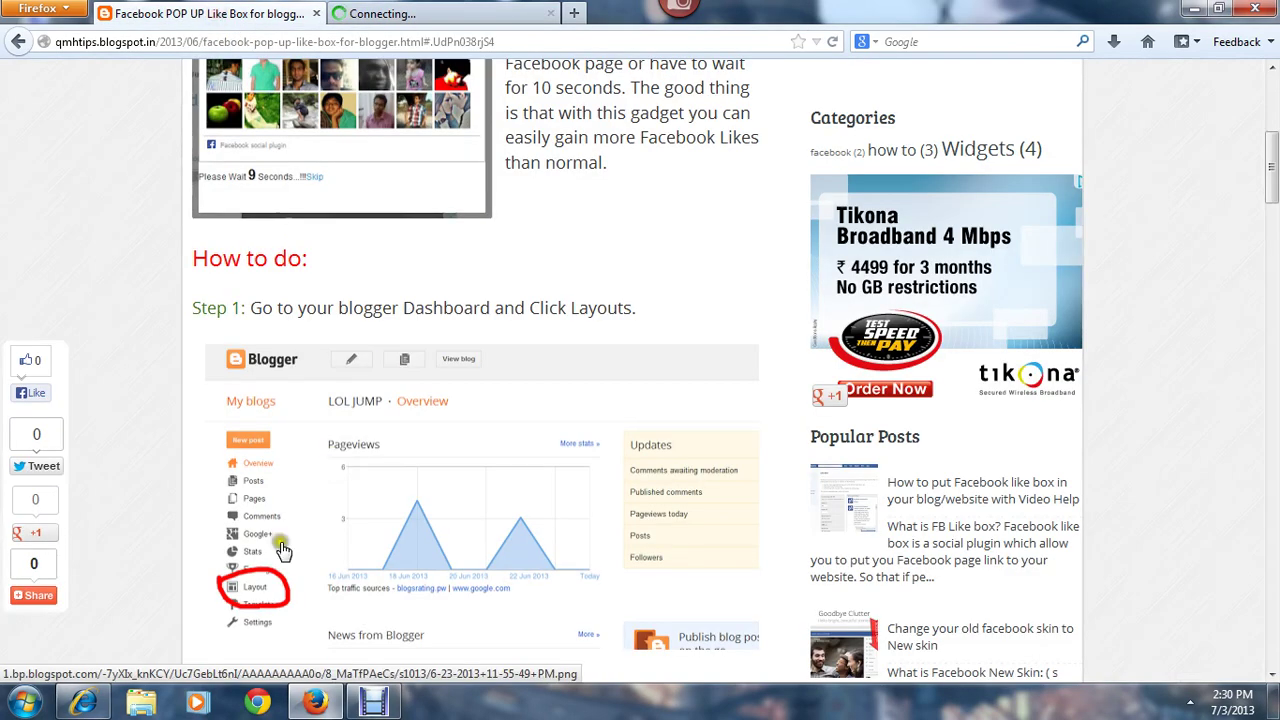
pyautogui.click(352, 12)
pyautogui.scroll(-2, 400, 370)
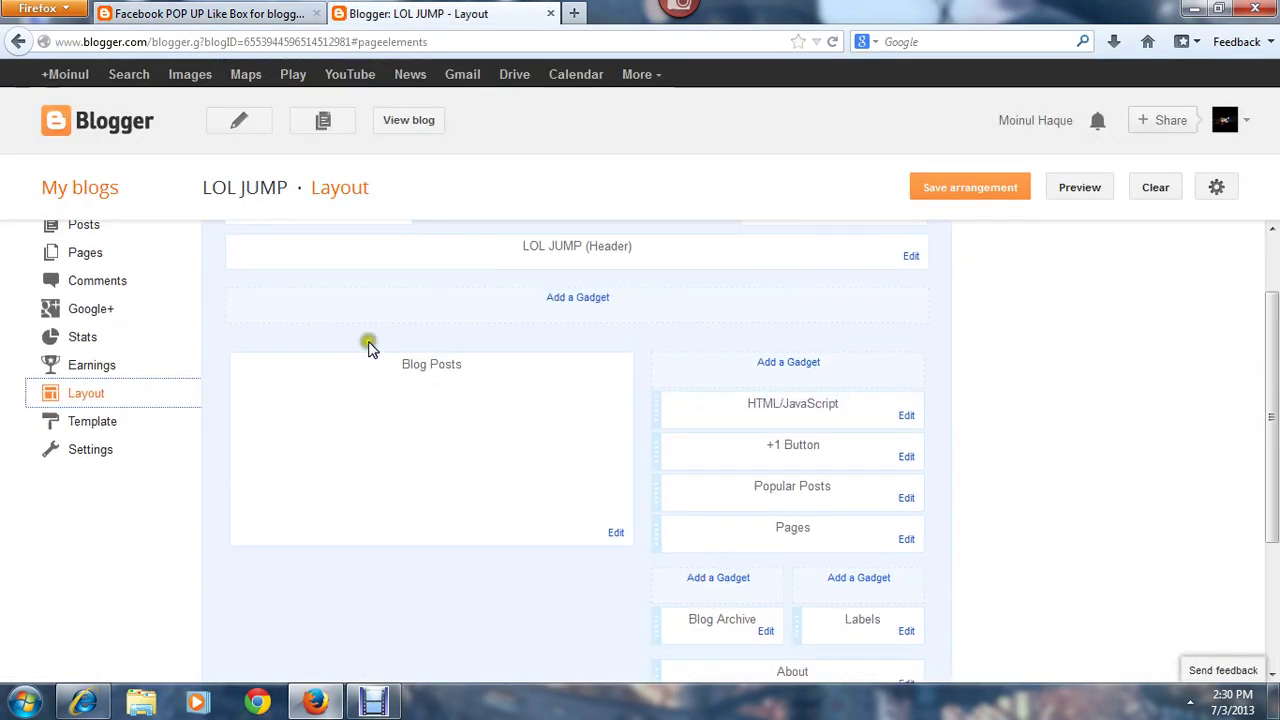
pyautogui.click(187, 12)
pyautogui.scroll(-3, 570, 460)
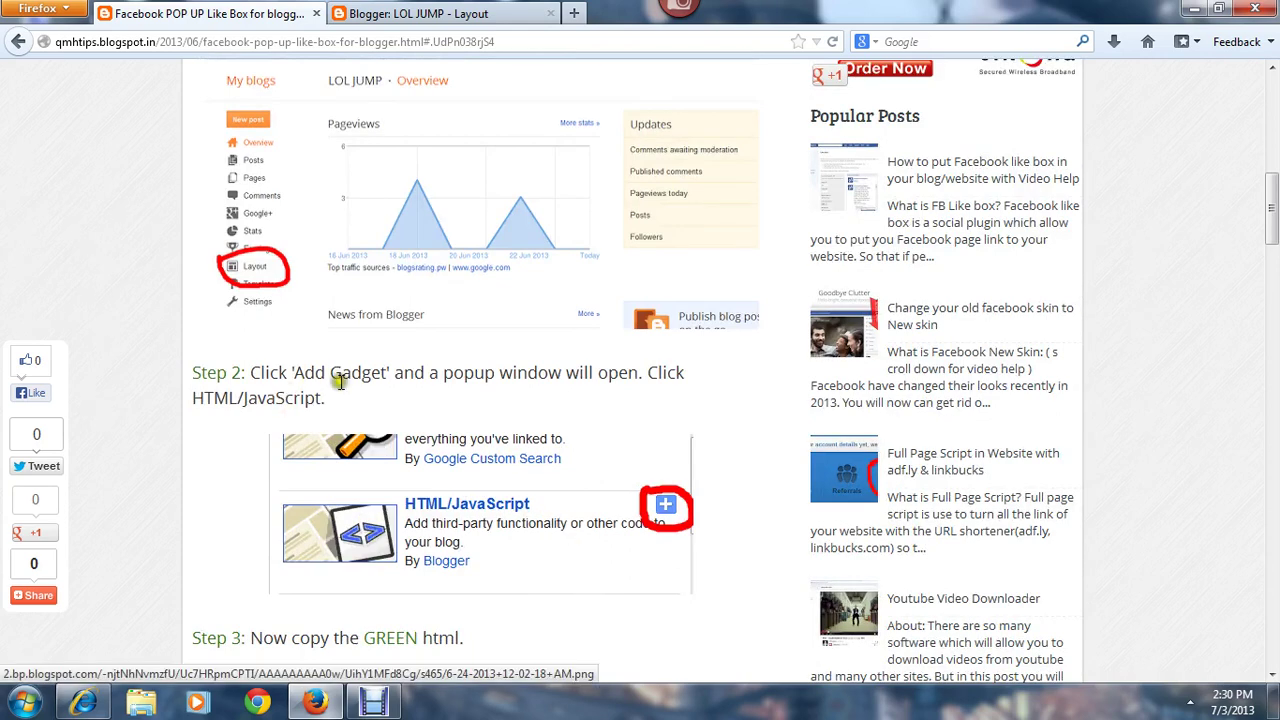
pyautogui.scroll(-2, 385, 578)
pyautogui.scroll(-3, 385, 560)
pyautogui.click(420, 13)
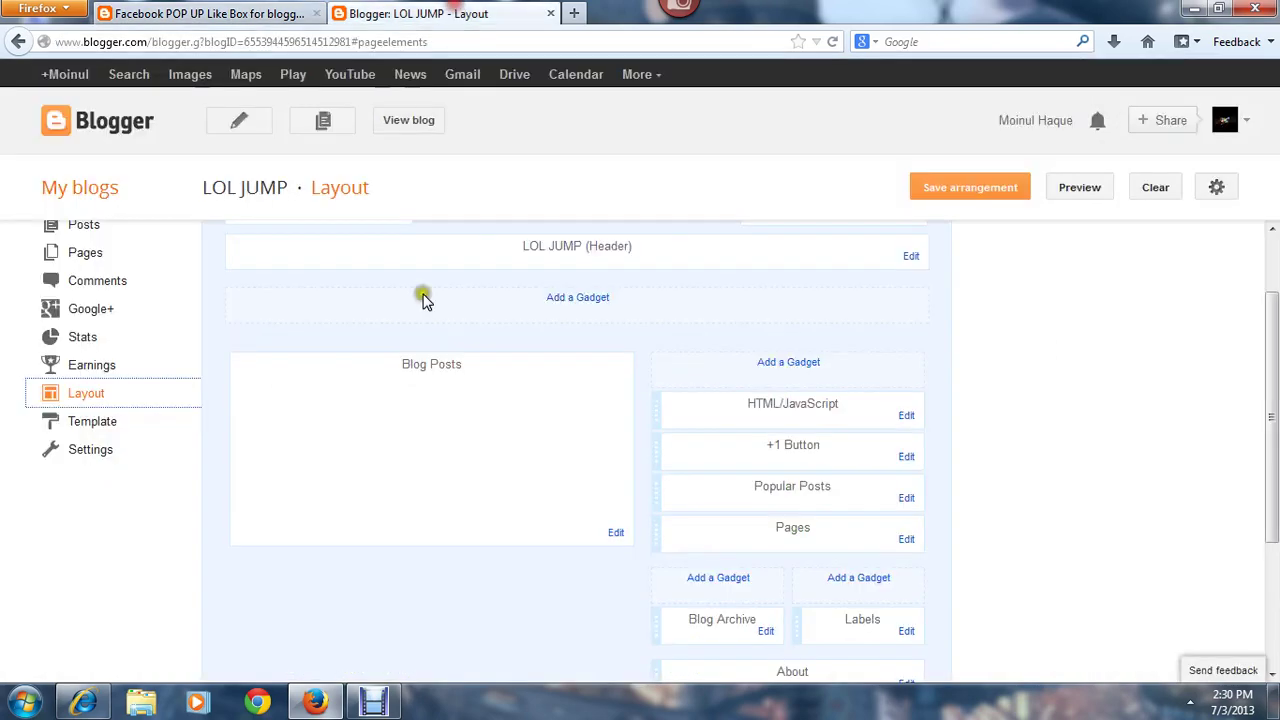
# Open Add a Gadget for the sidebar, move the chooser right, and scroll to HTML/JavaScript
pyautogui.click(786, 363)
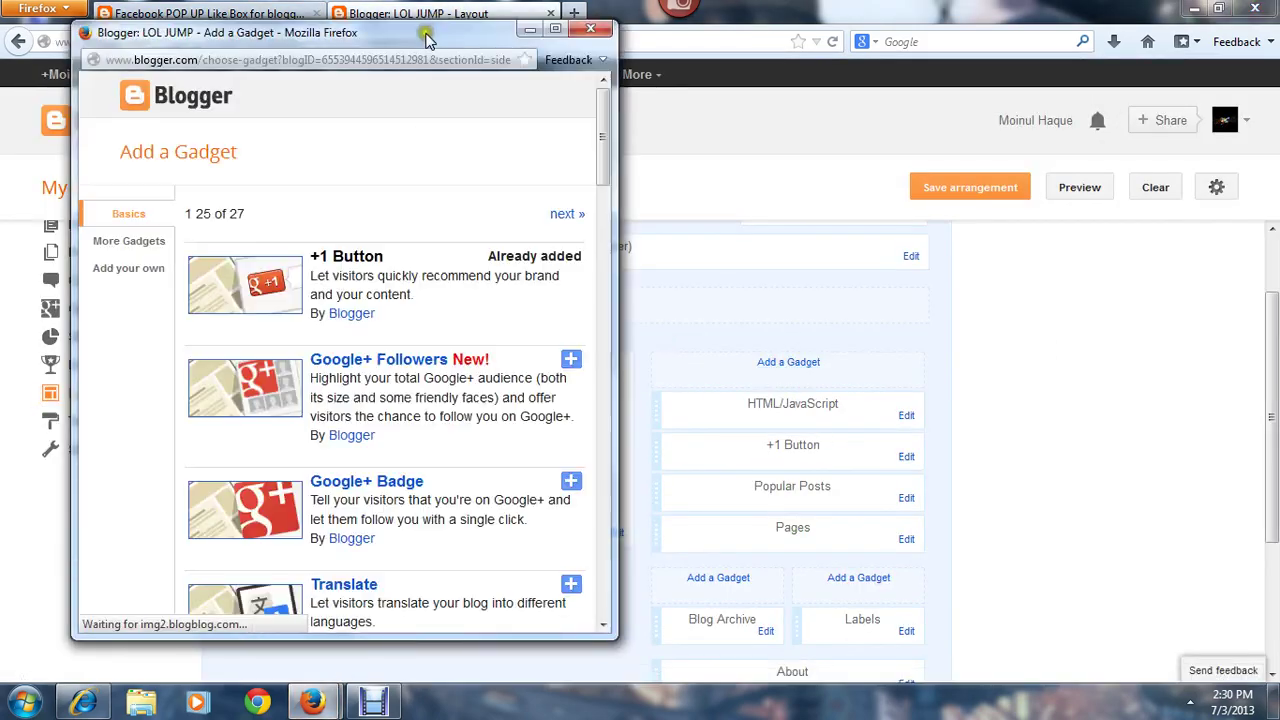
pyautogui.moveTo(412, 33); pyautogui.dragTo(770, 48)
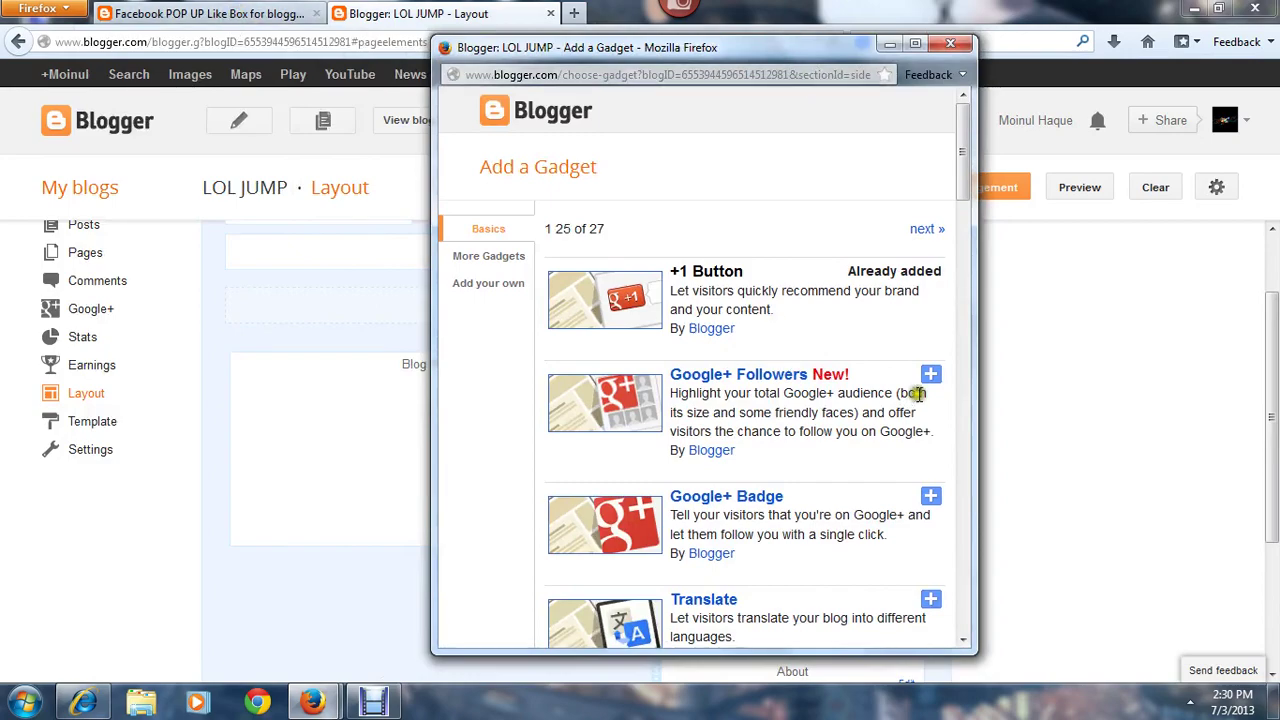
pyautogui.scroll(-4, 914, 370)
pyautogui.scroll(-5, 905, 380)
pyautogui.scroll(-2, 903, 390)
pyautogui.scroll(-2, 903, 400)
pyautogui.scroll(-4, 903, 402)
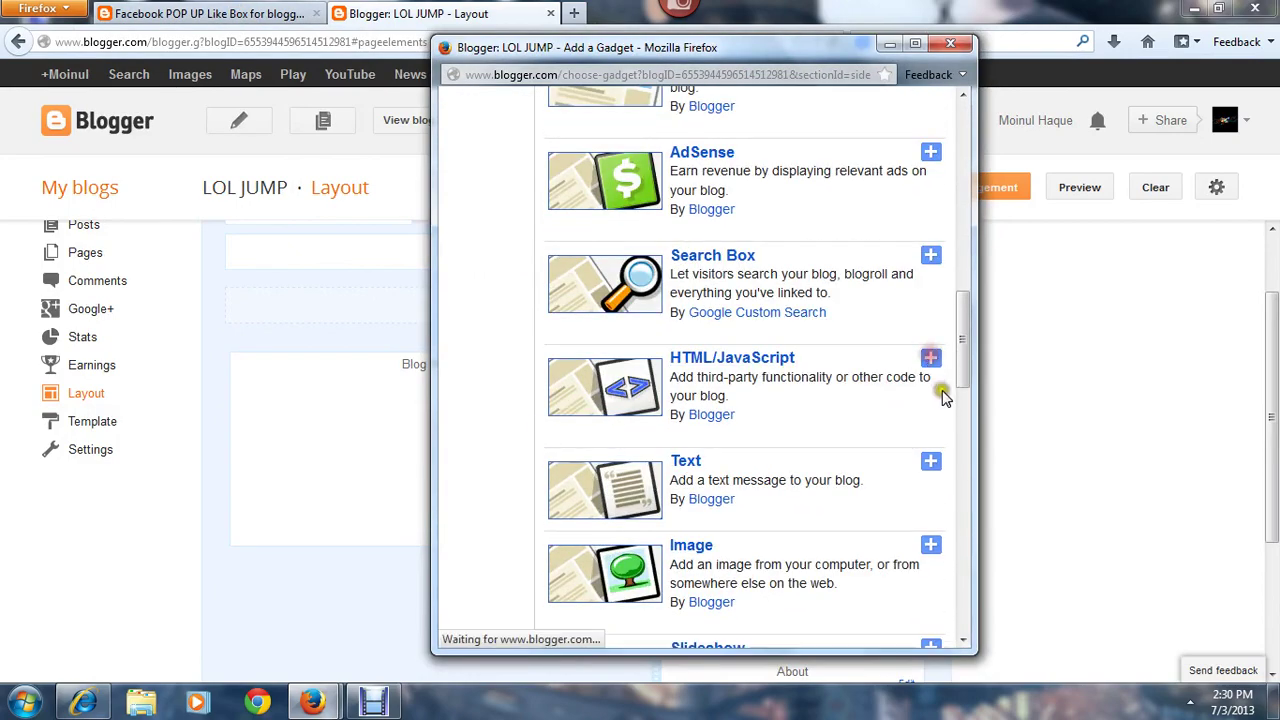
# Return to the tutorial post and scroll down to the Like Box code
pyautogui.click(205, 13)
pyautogui.scroll(-2, 457, 366)
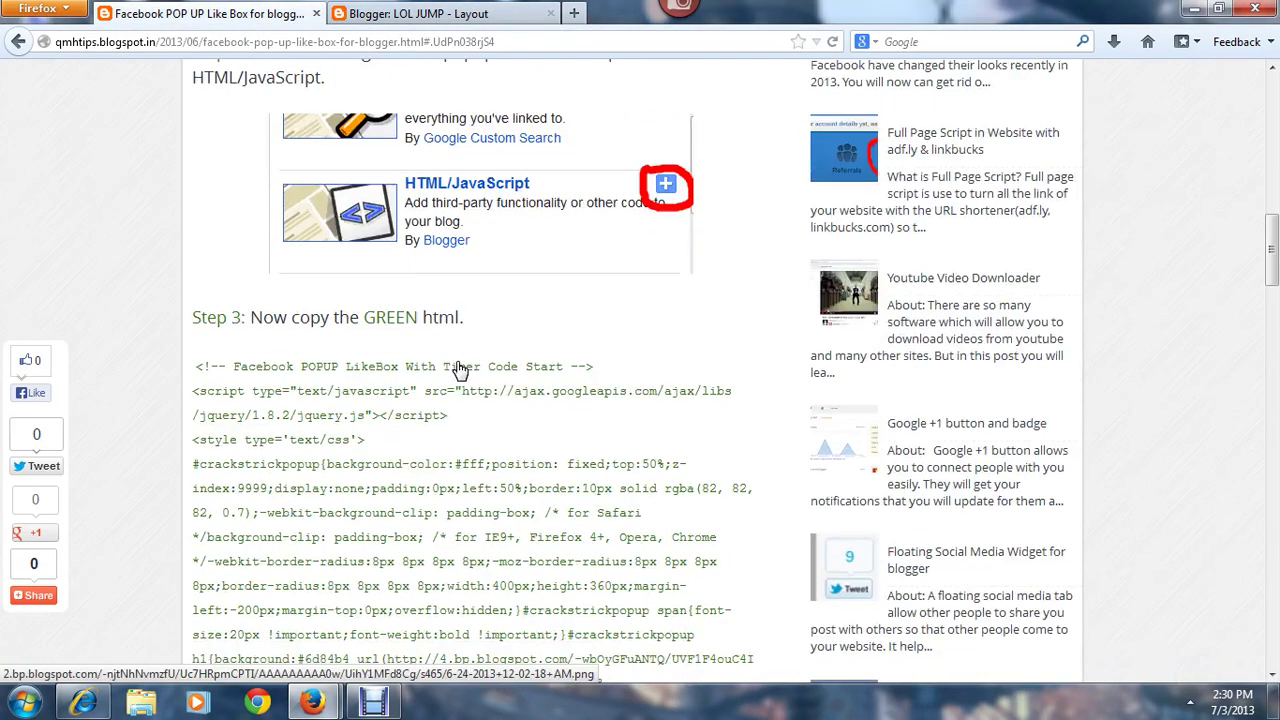
pyautogui.scroll(-5, 505, 398)
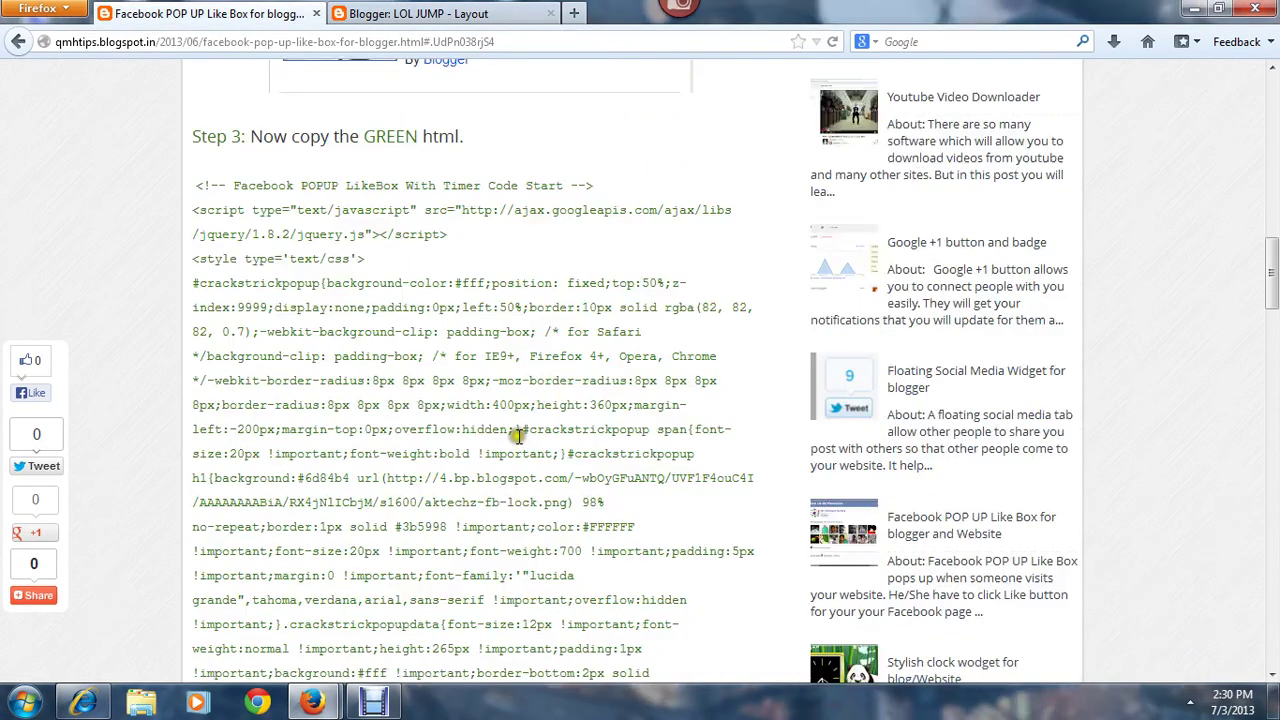
pyautogui.scroll(3, 575, 390)
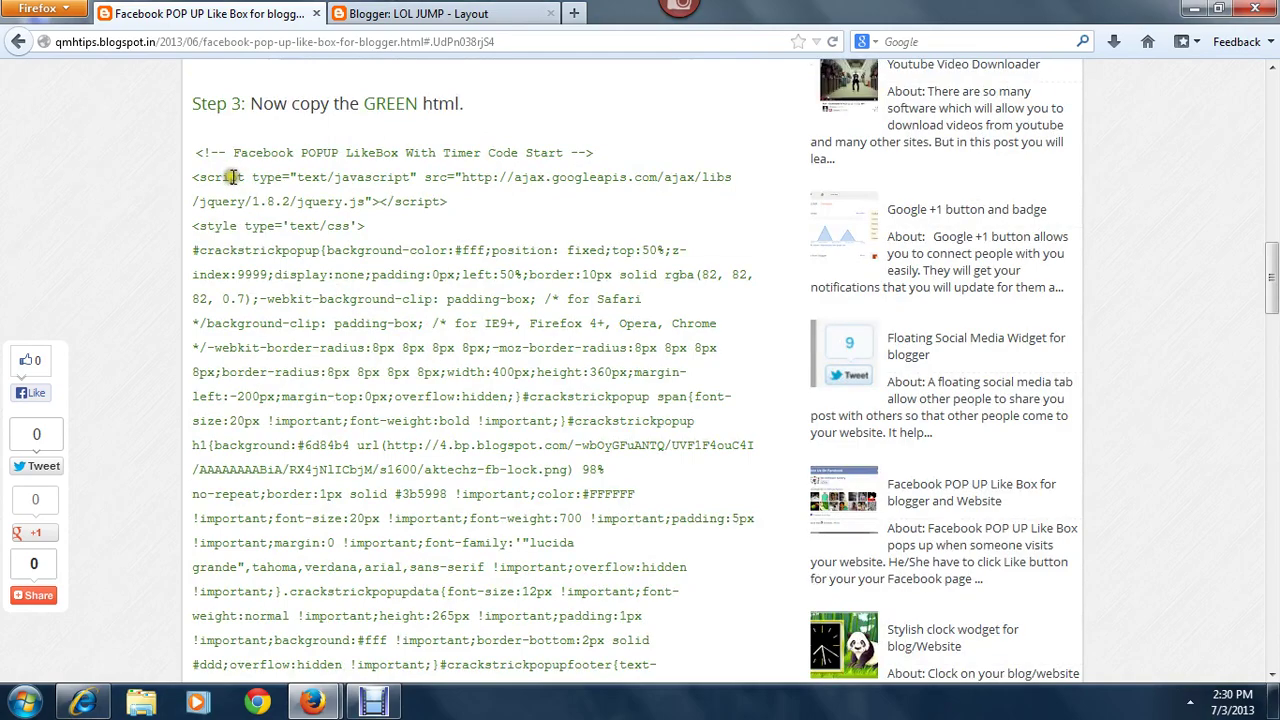
pyautogui.scroll(-5, 295, 463)
pyautogui.scroll(-4, 295, 463)
pyautogui.scroll(-4, 296, 463)
pyautogui.scroll(-4, 295, 463)
pyautogui.scroll(-3, 295, 463)
pyautogui.scroll(-1, 295, 463)
pyautogui.scroll(-2, 295, 463)
pyautogui.scroll(-4, 295, 463)
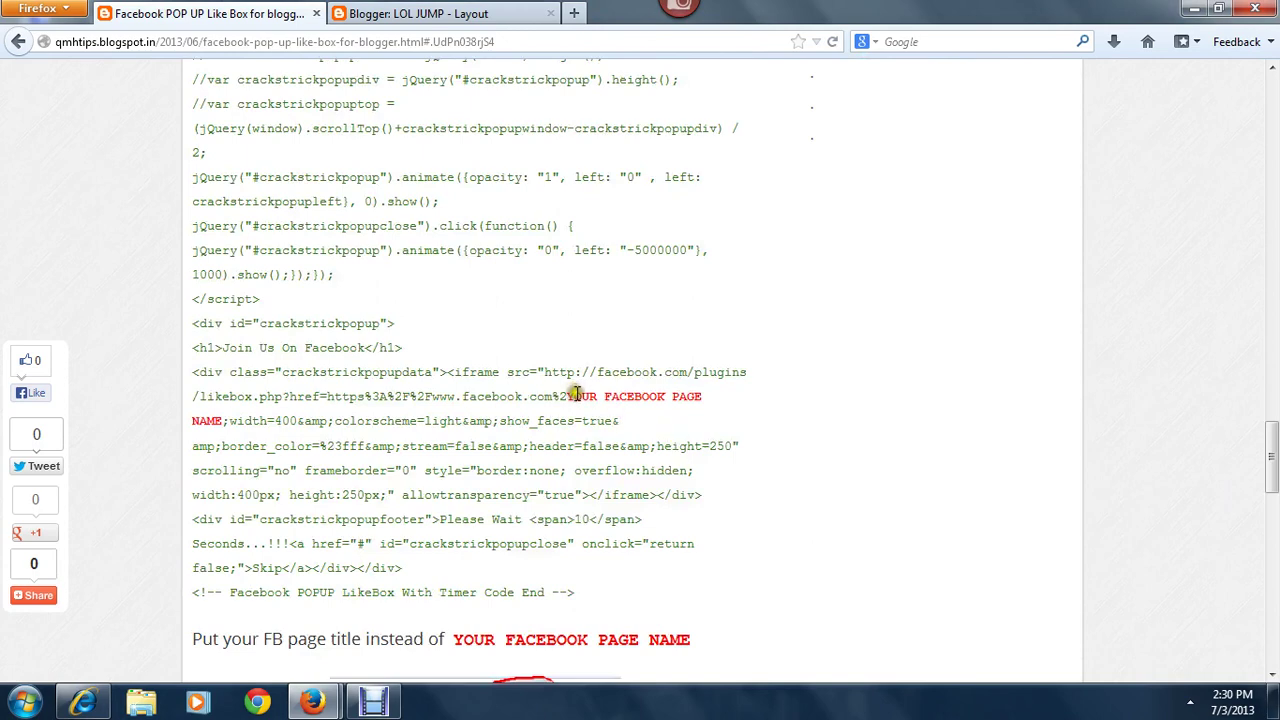
# Select the YOUR FACEBOOK PAGE NAME placeholder, then bring up Google's home page in a new tab
pyautogui.moveTo(569, 397)
pyautogui.mouseDown()
pyautogui.moveTo(563, 417)
pyautogui.moveTo(253, 421)
pyautogui.mouseUp()
pyautogui.click(636, 395)
pyautogui.moveTo(569, 396); pyautogui.dragTo(210, 433)
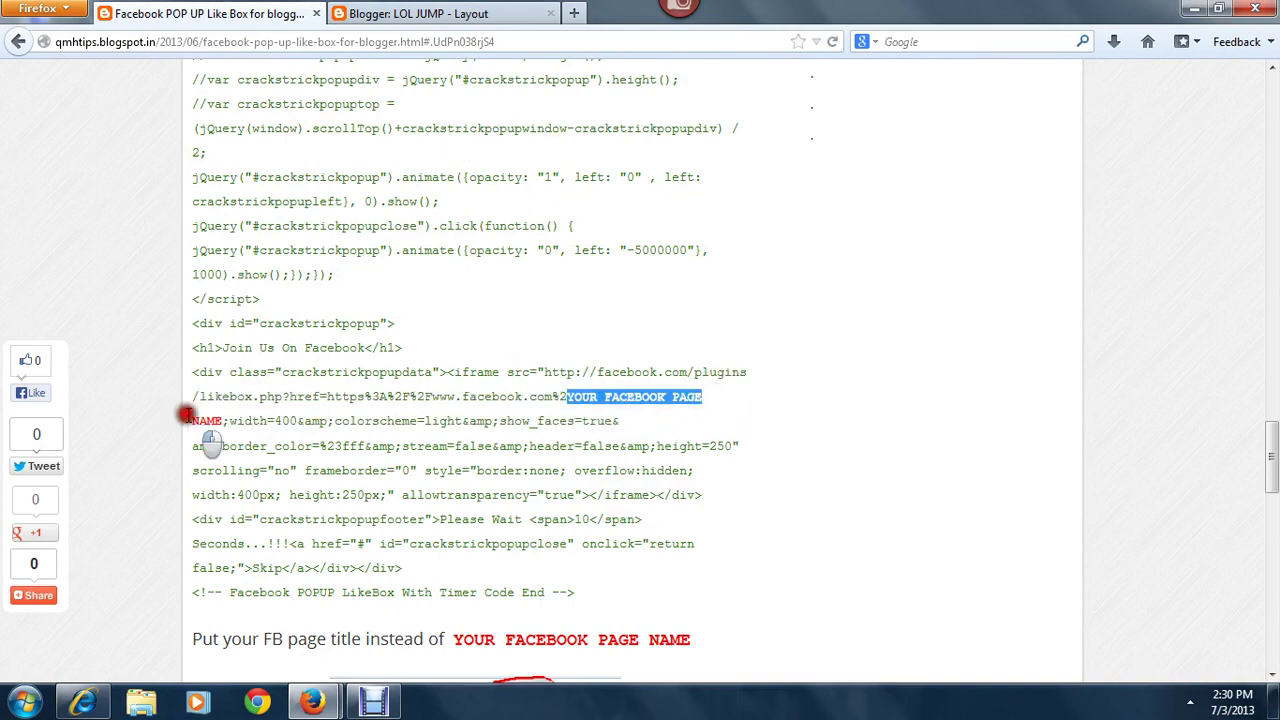
pyautogui.click(574, 13)
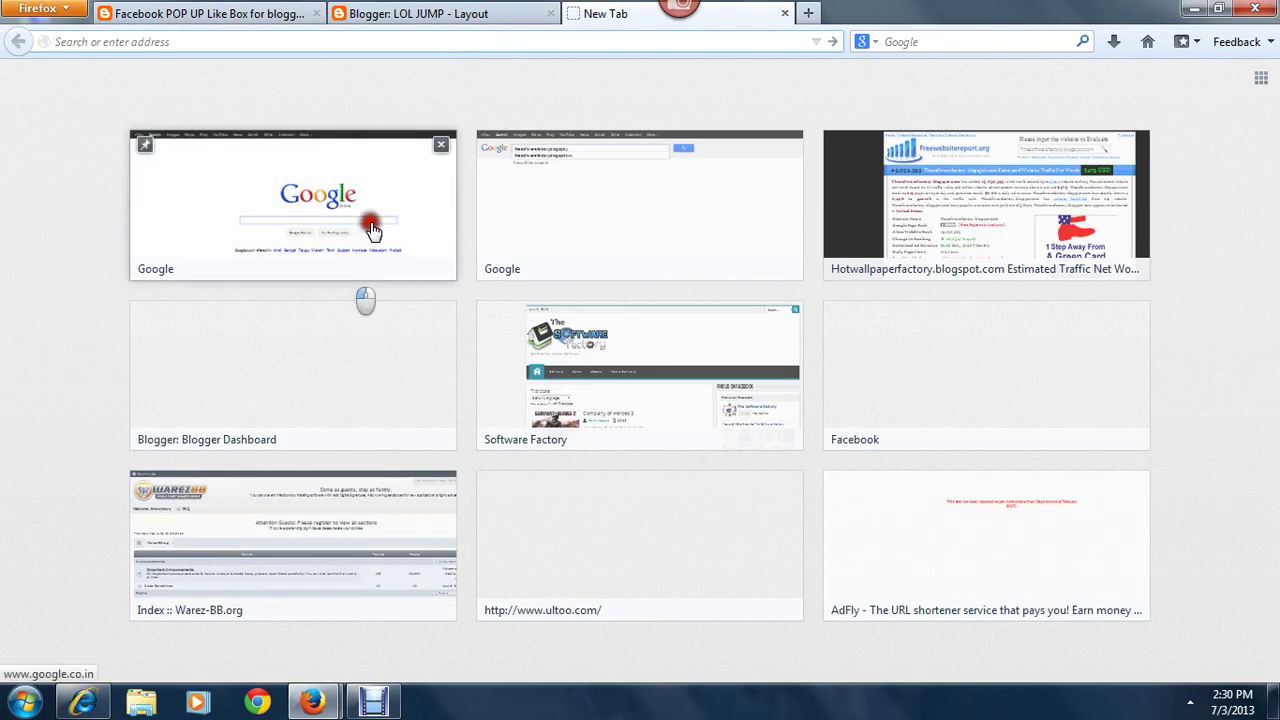
pyautogui.click(370, 230)
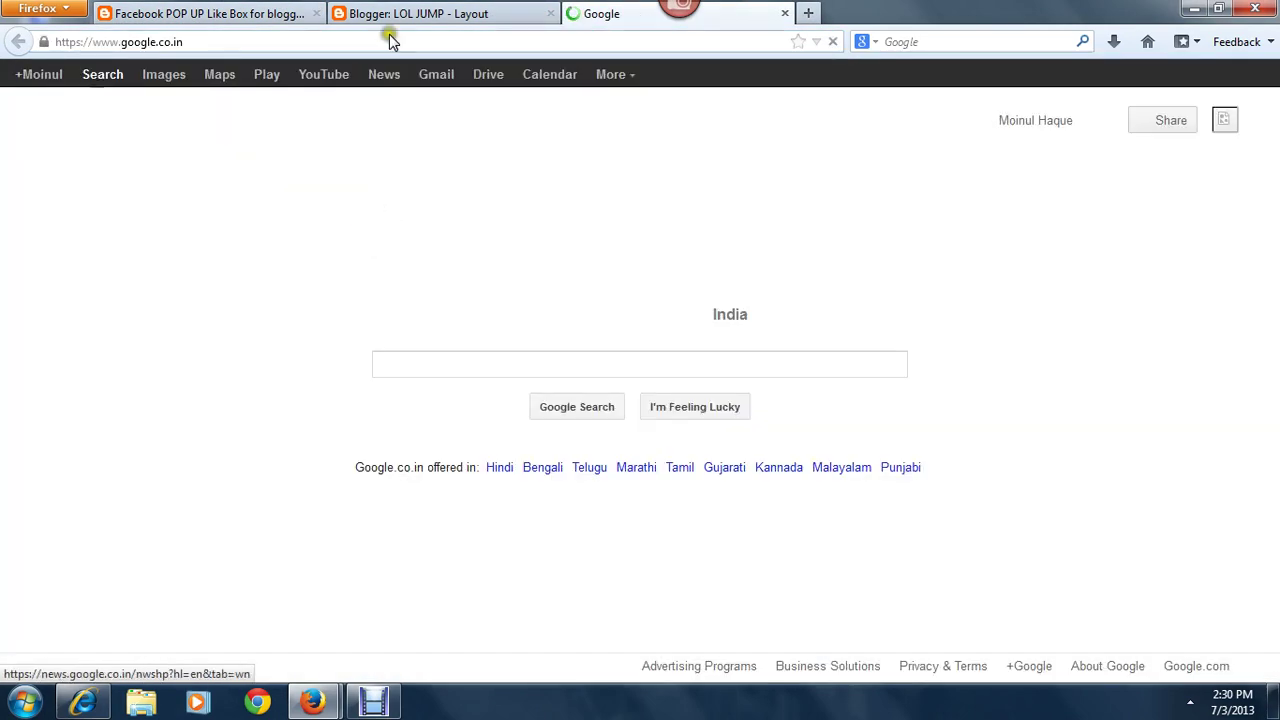
pyautogui.click(410, 44)
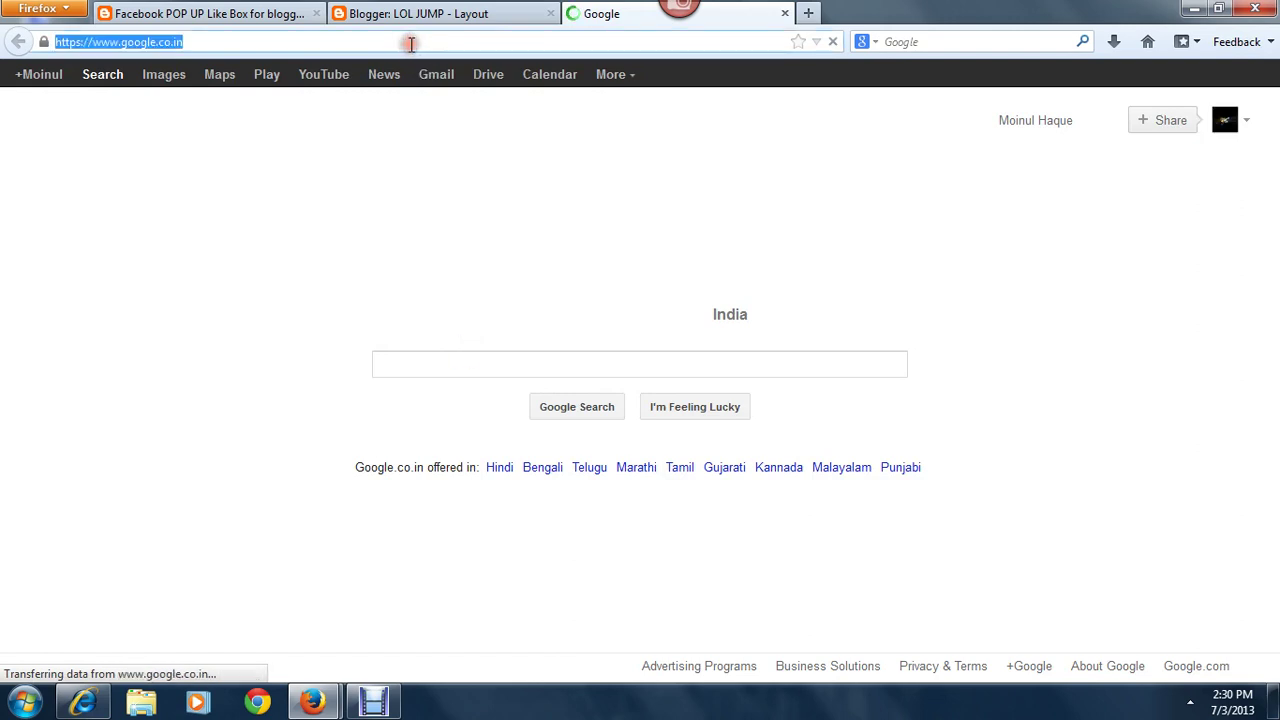
pyautogui.write('t')
pyautogui.hotkey('ctrl', 'c')
pyautogui.click(714, 350)
pyautogui.hotkey('ctrl', 'v')
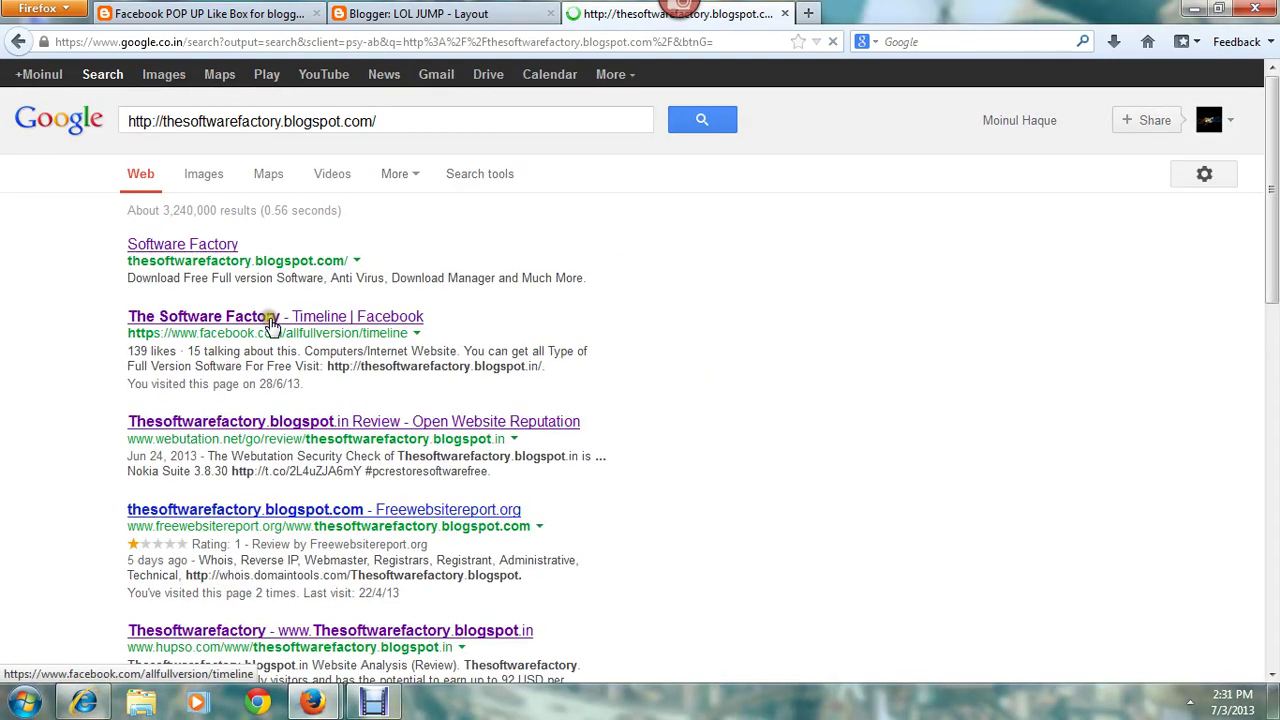
# Open The Software Factory's Facebook page, select its allfullversion page address, and return to the tutorial
pyautogui.click(268, 312)
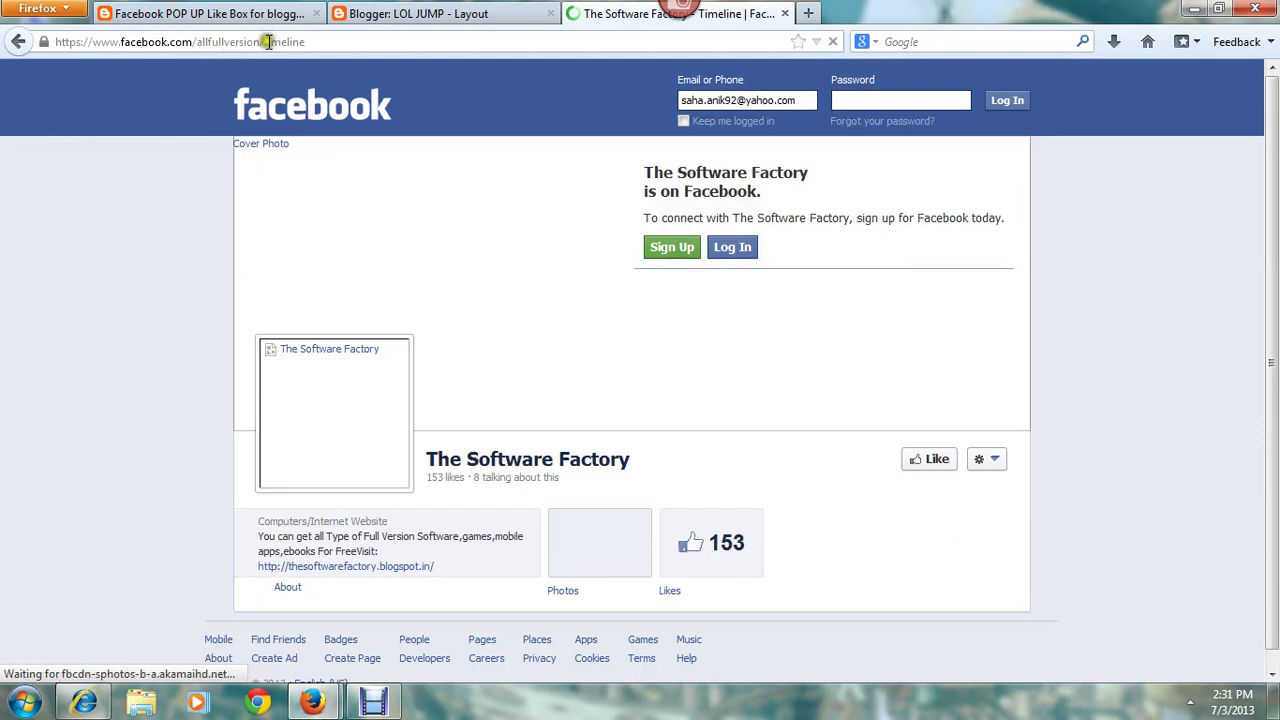
pyautogui.moveTo(305, 42)
pyautogui.mouseDown()
pyautogui.moveTo(166, 43)
pyautogui.moveTo(186, 44)
pyautogui.mouseUp()
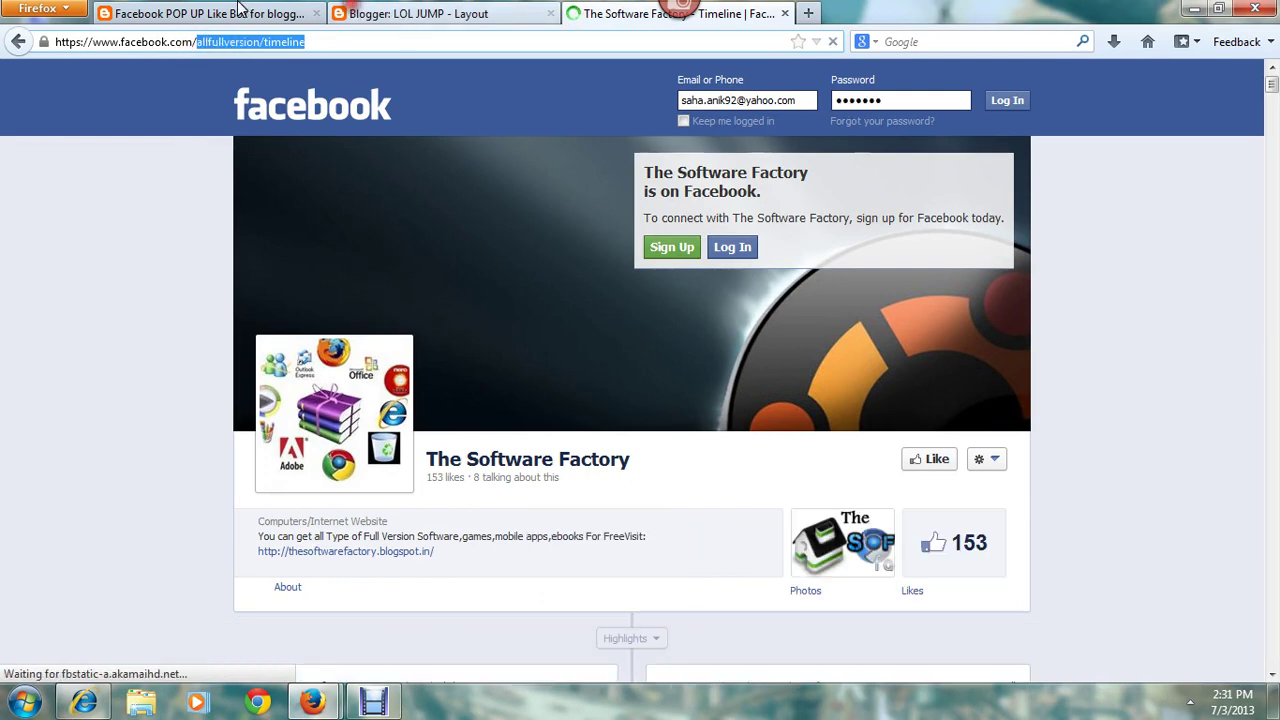
pyautogui.hotkey('ctrl', 'shift', 'Tab')
pyautogui.click(240, 8)
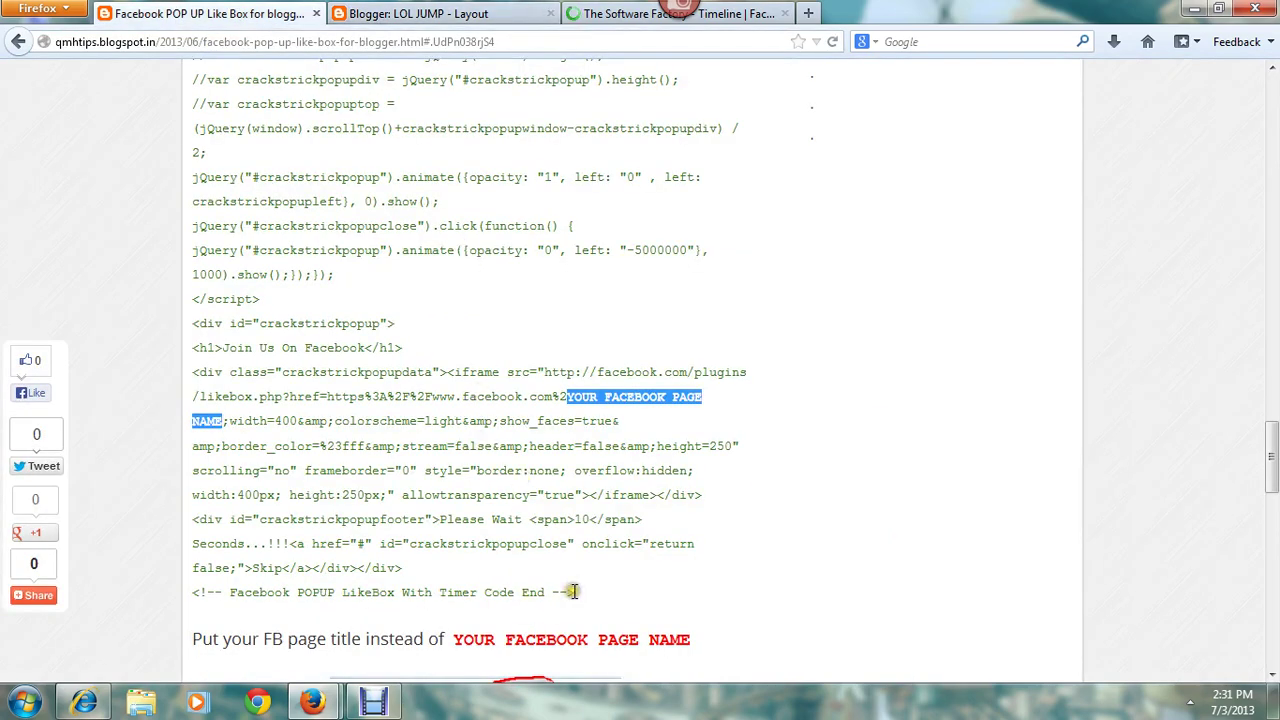
# Select the full Like Box code from its end comment up to the first line, then return to LOL JUMP's Layout
pyautogui.moveTo(573, 592); pyautogui.dragTo(414, 421)
pyautogui.scroll(5, 372, 425)
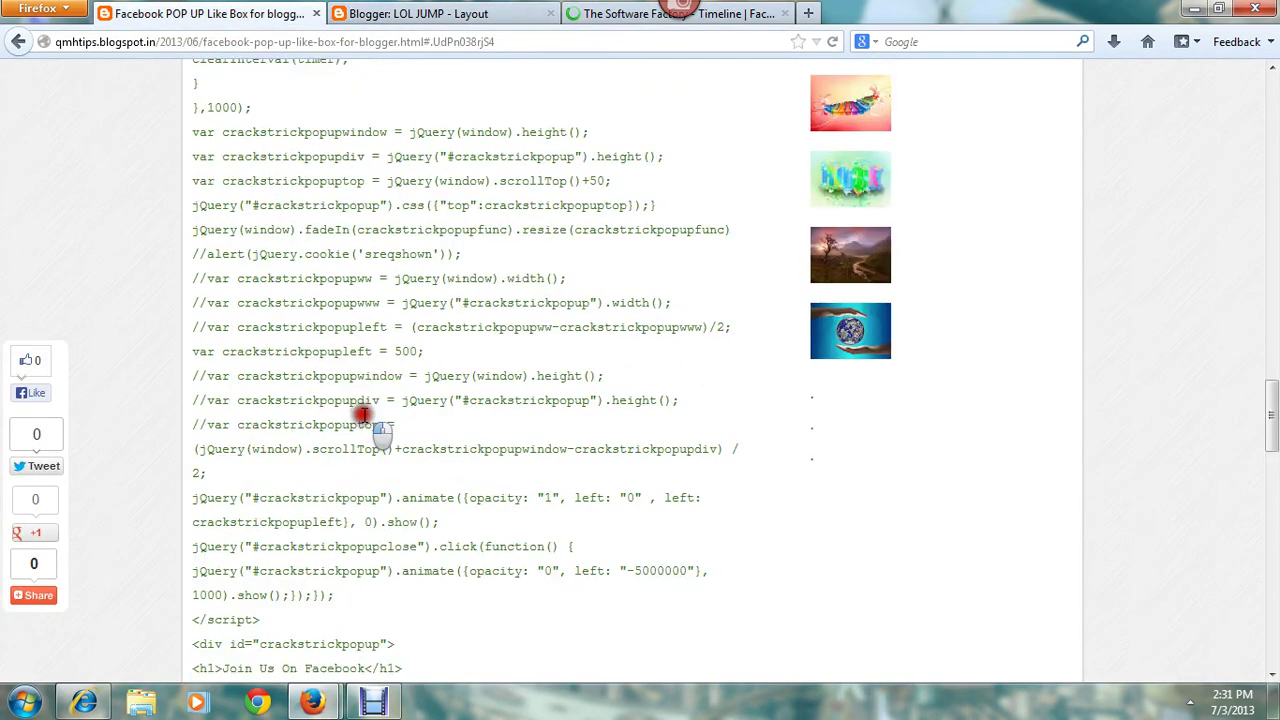
pyautogui.scroll(5, 372, 425)
pyautogui.scroll(5, 372, 425)
pyautogui.scroll(5, 372, 425)
pyautogui.scroll(5, 372, 425)
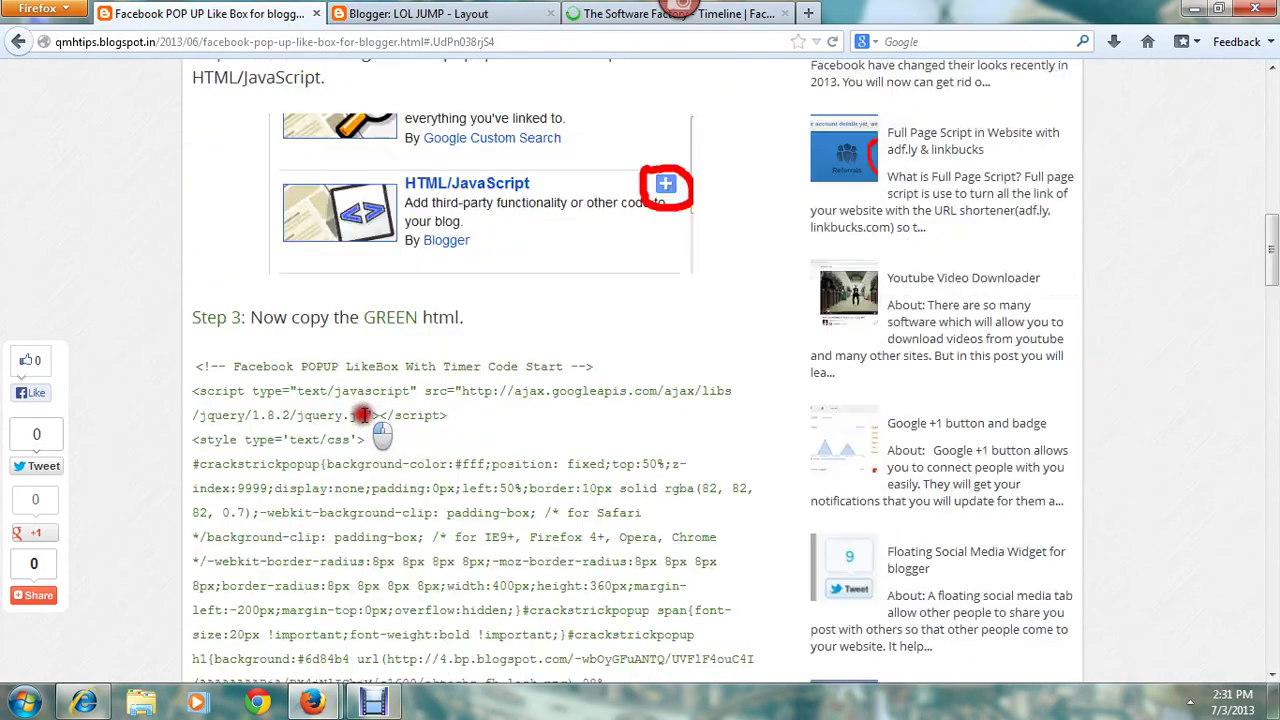
pyautogui.moveTo(362, 415); pyautogui.dragTo(197, 366)
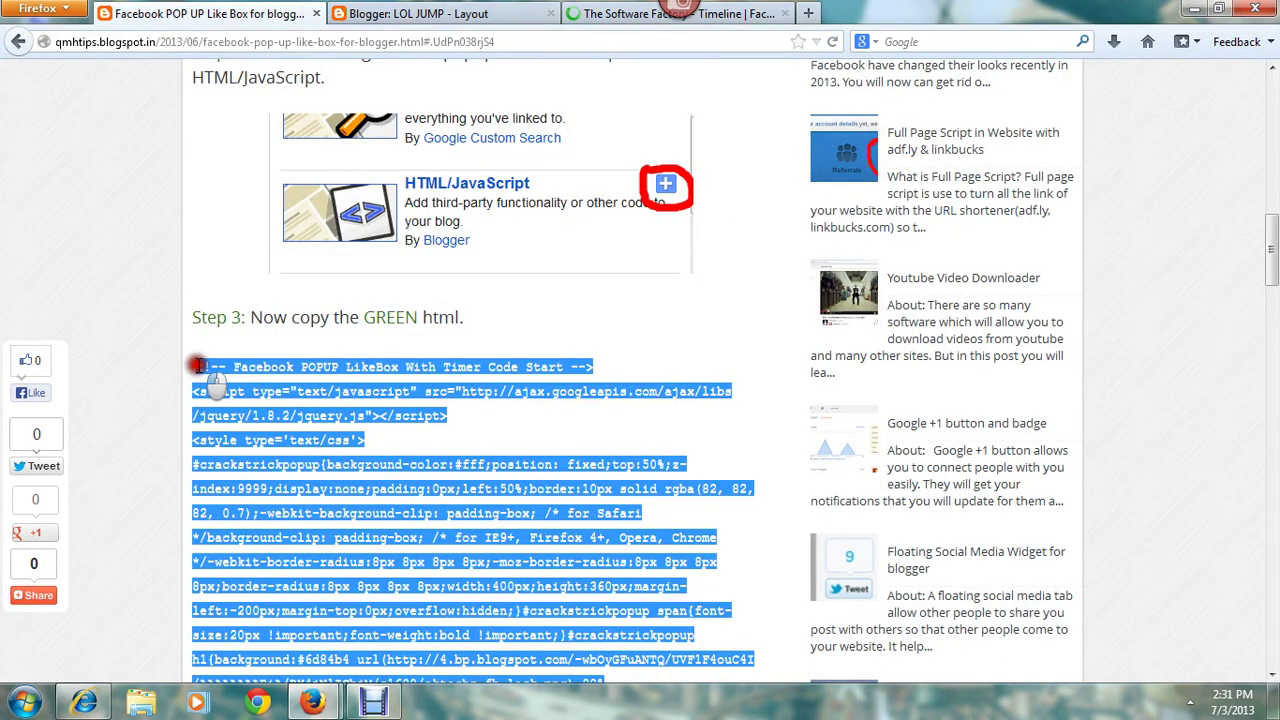
pyautogui.scroll(-8, 614, 496)
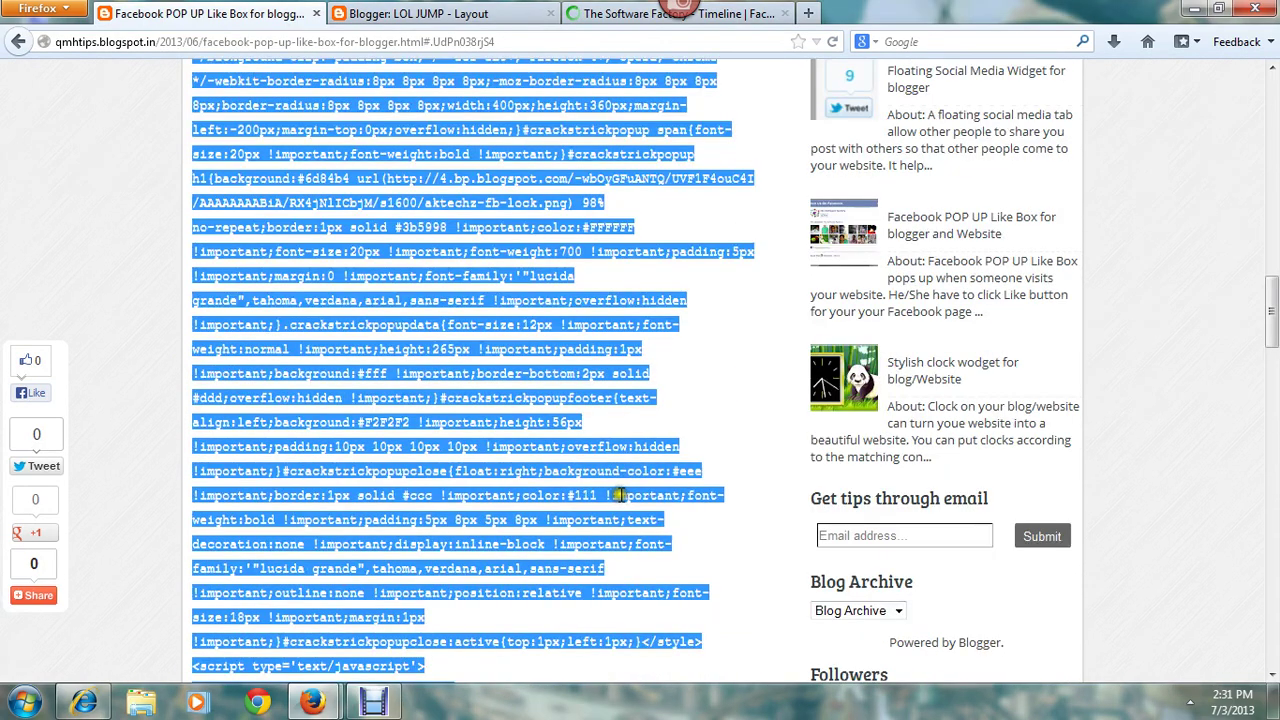
pyautogui.scroll(5, 614, 496)
pyautogui.click(440, 13)
pyautogui.moveTo(312, 702)
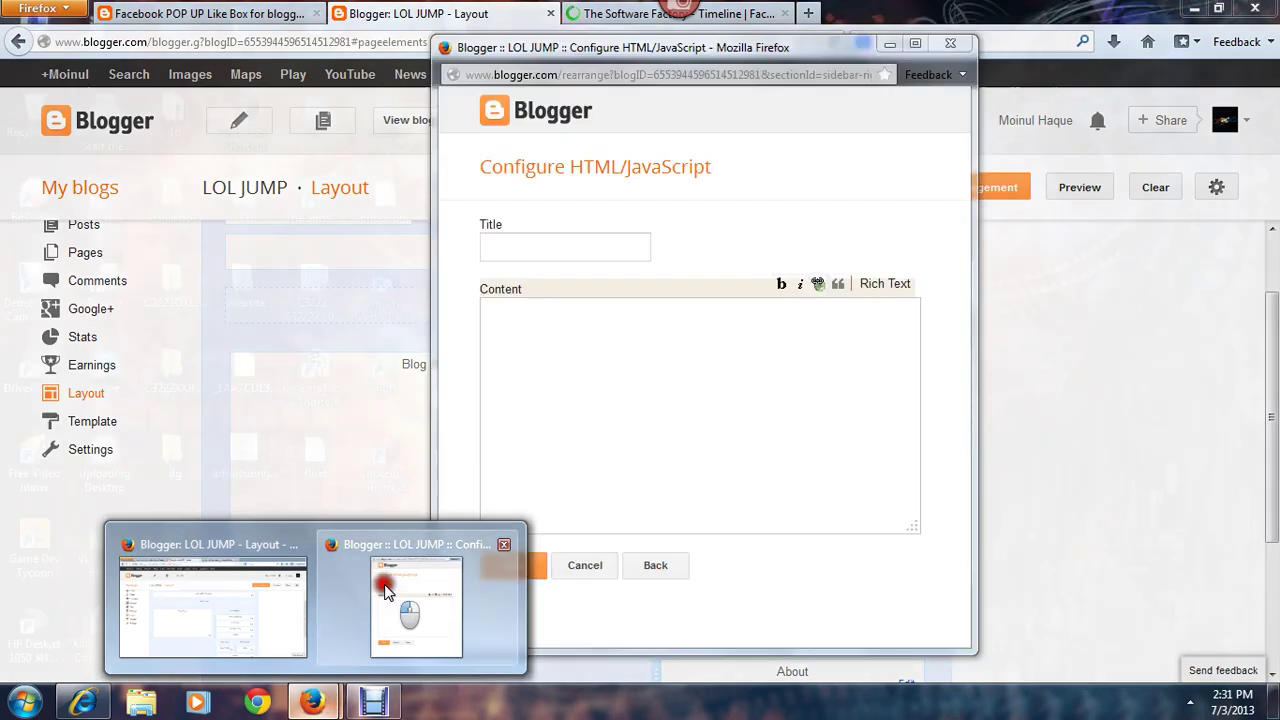
# Paste the Like Box code into the HTML/JavaScript gadget's Content box, then switch to the Facebook page
pyautogui.click(380, 578)
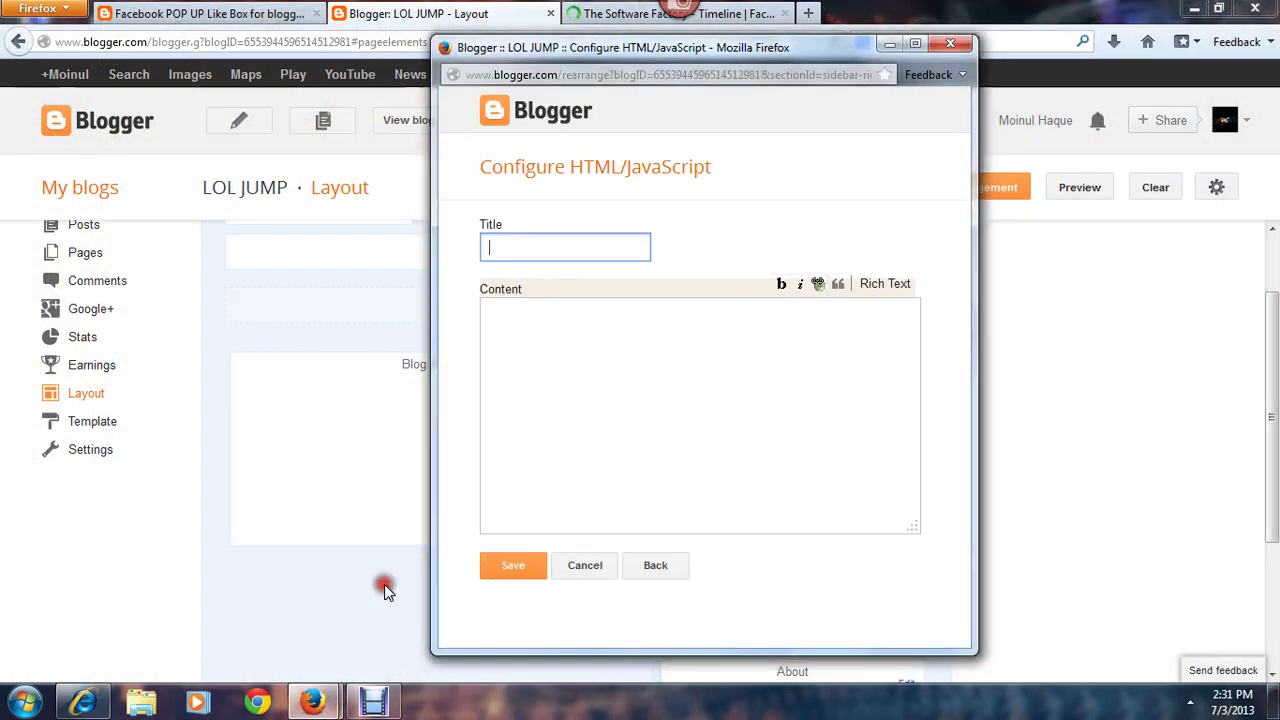
pyautogui.click(660, 355)
pyautogui.hotkey('ctrl', 'v')
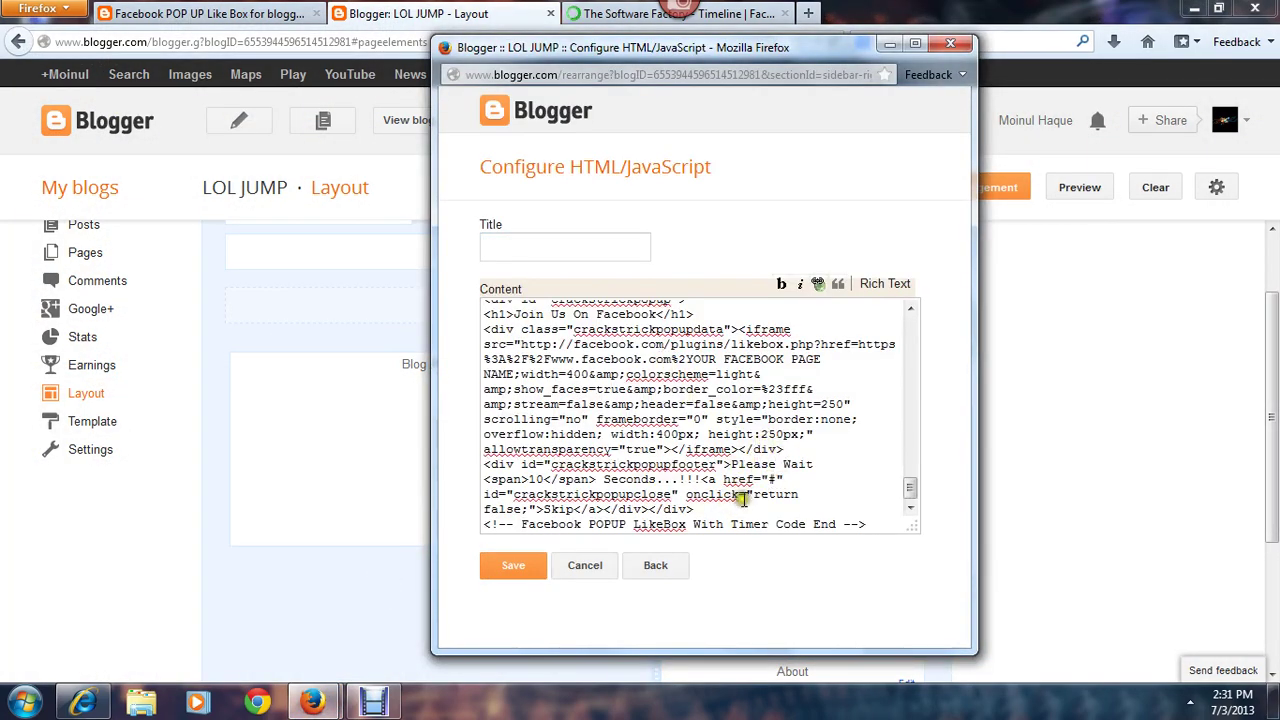
pyautogui.click(510, 10)
pyautogui.click(632, 13)
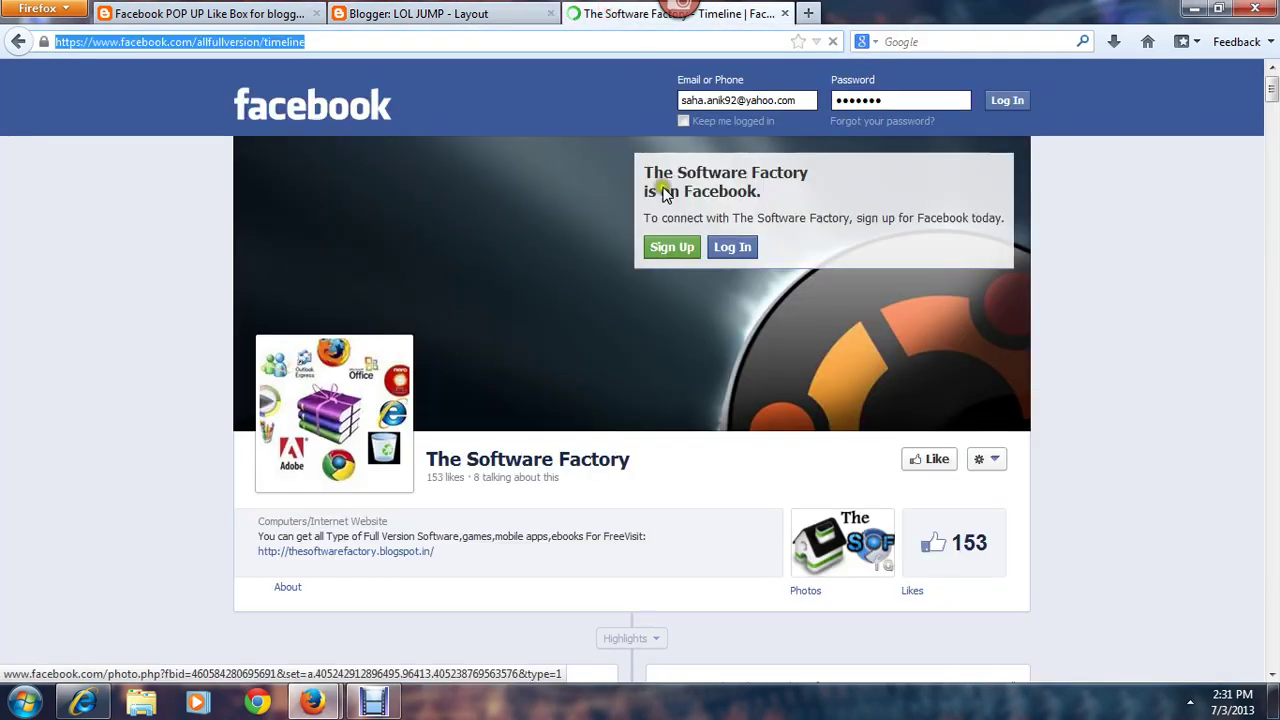
# Copy 'allfullversion/timeline' from the Facebook address bar and go back to LOL JUMP's Layout
pyautogui.click(290, 42)
pyautogui.moveTo(199, 42); pyautogui.dragTo(330, 42)
pyautogui.hotkey('ctrl', 'c')
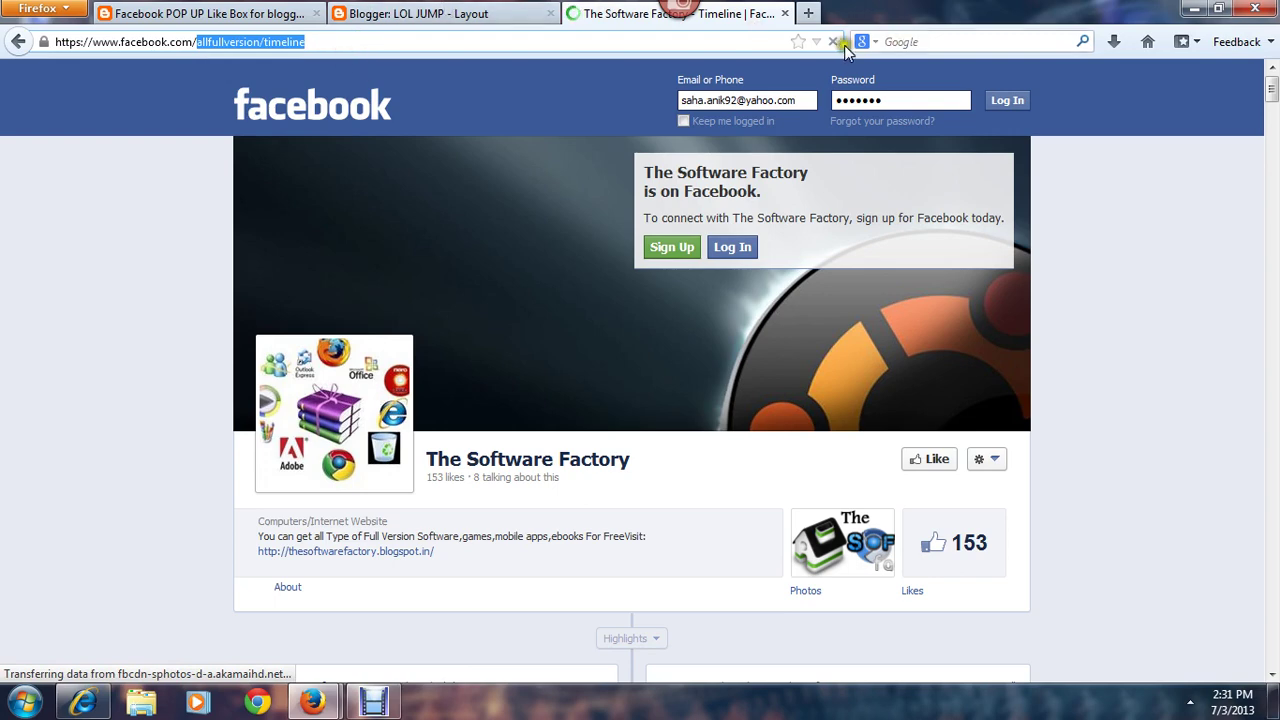
pyautogui.click(455, 16)
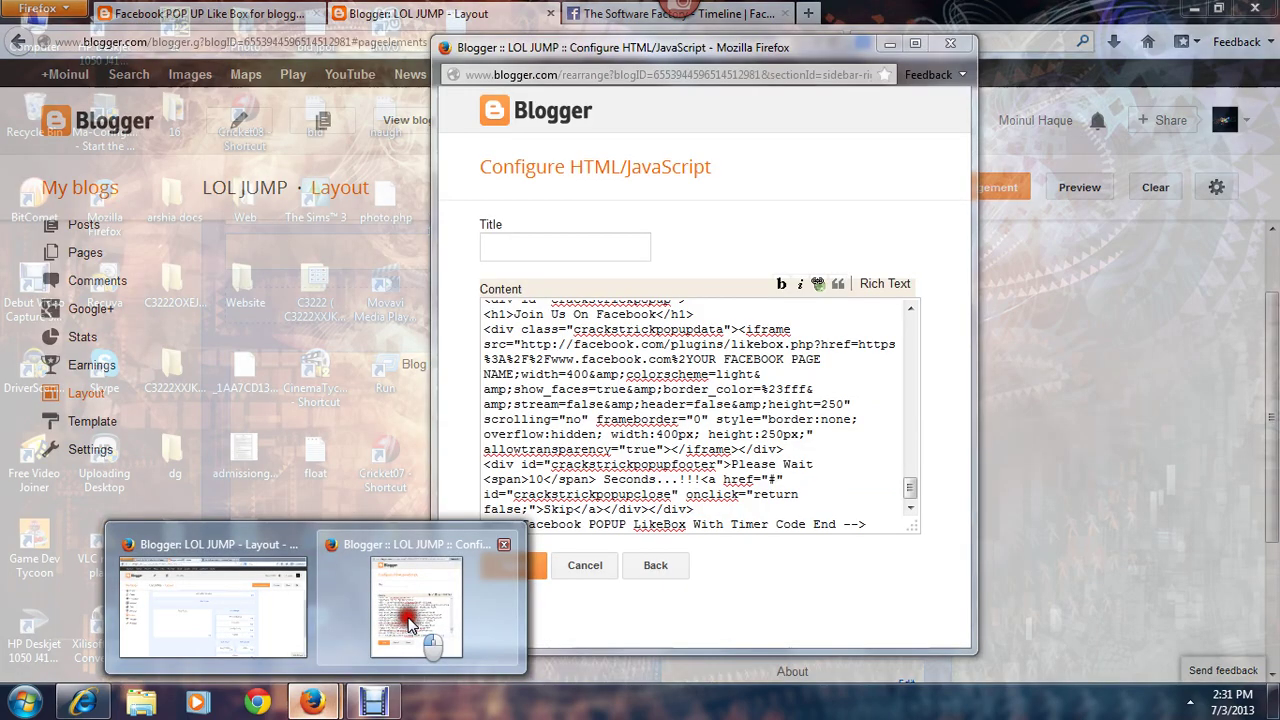
# Paste 'allfullversion/timeline' over YOUR FACEBOOK PAGE NAME in the gadget Content and save it
pyautogui.click(405, 612)
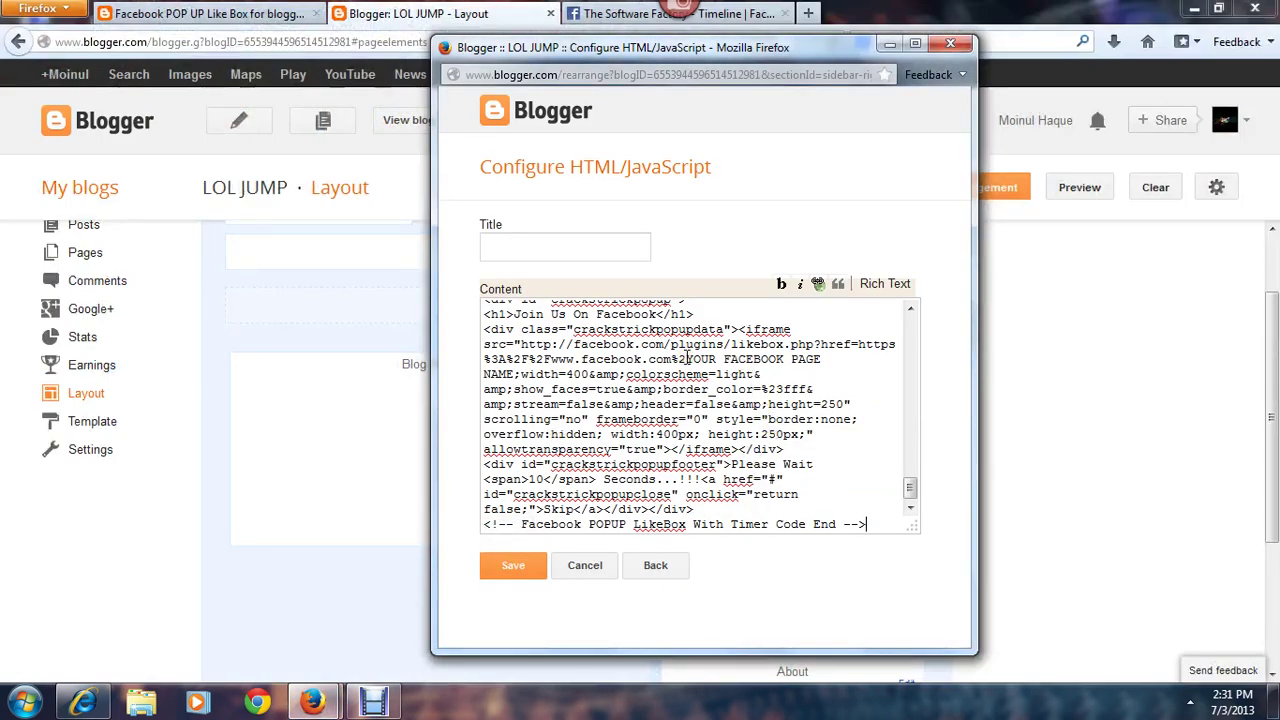
pyautogui.moveTo(686, 358); pyautogui.dragTo(510, 375)
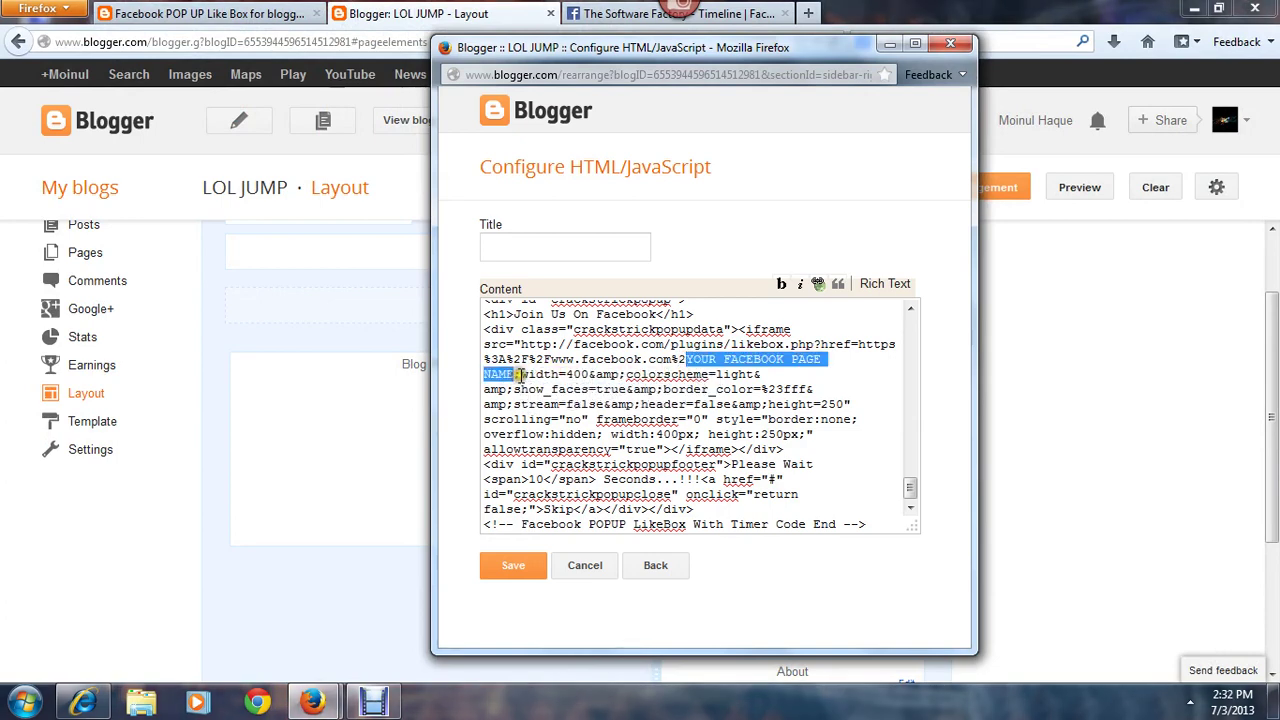
pyautogui.hotkey('ctrl', 'v')
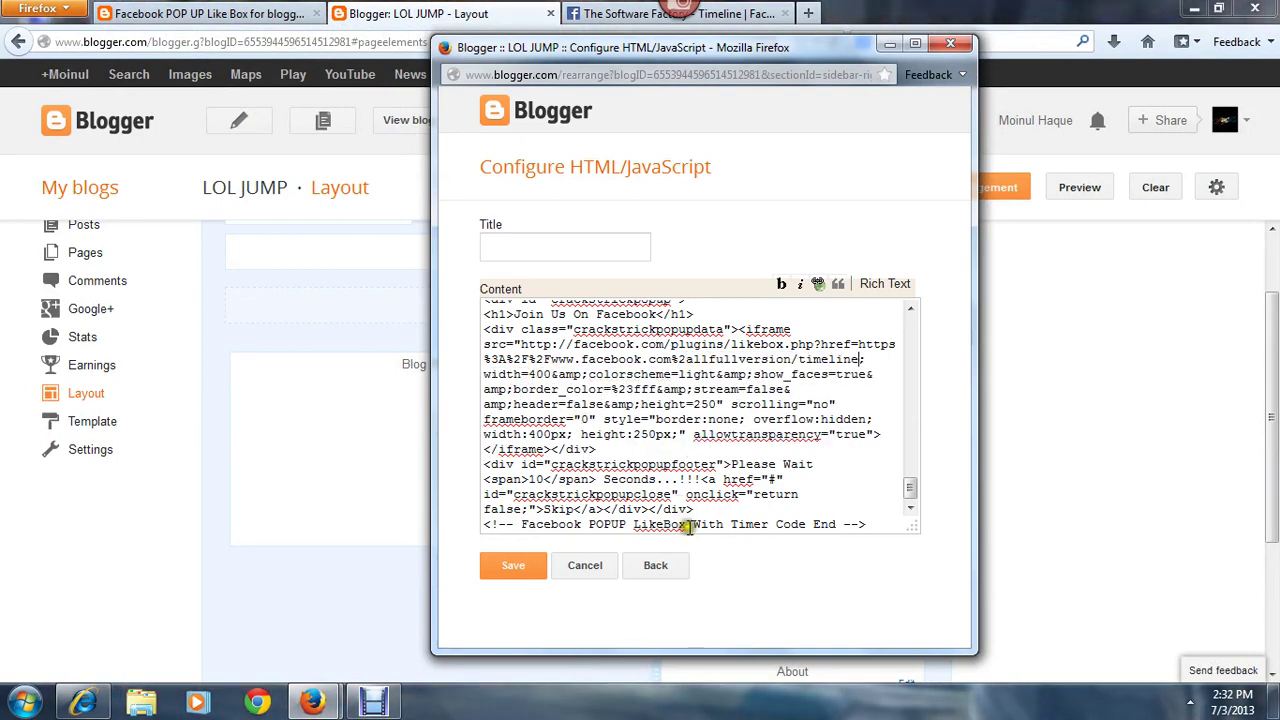
pyautogui.click(530, 568)
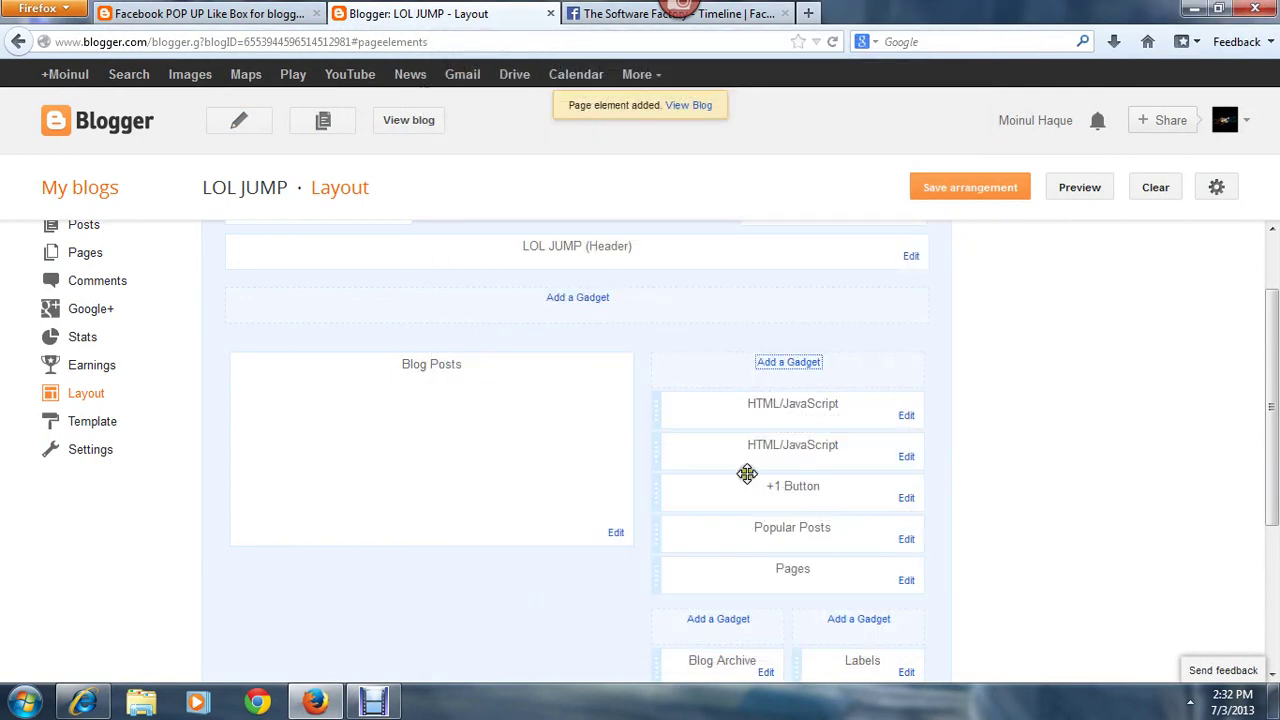
# Title the HTML/JavaScript gadget 'Like us on Facebook', save it, and view the live blog
pyautogui.click(908, 418)
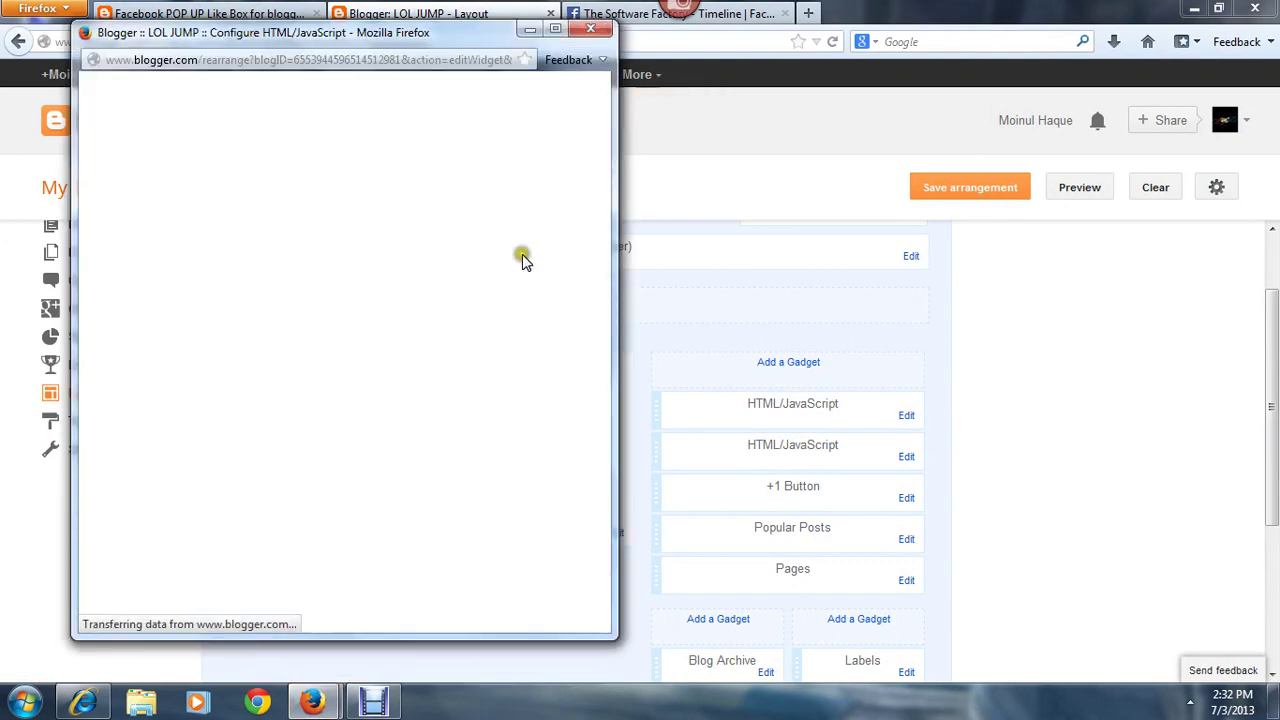
pyautogui.click(270, 230)
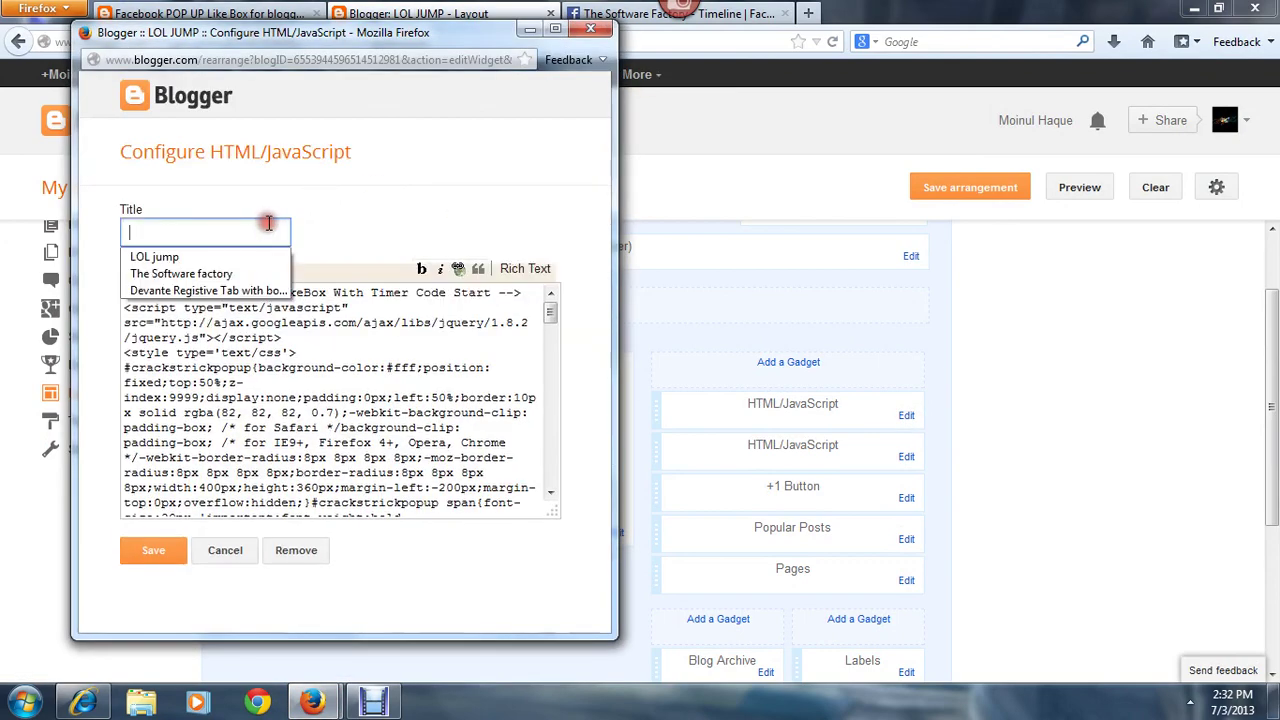
pyautogui.write('Like us on Face')
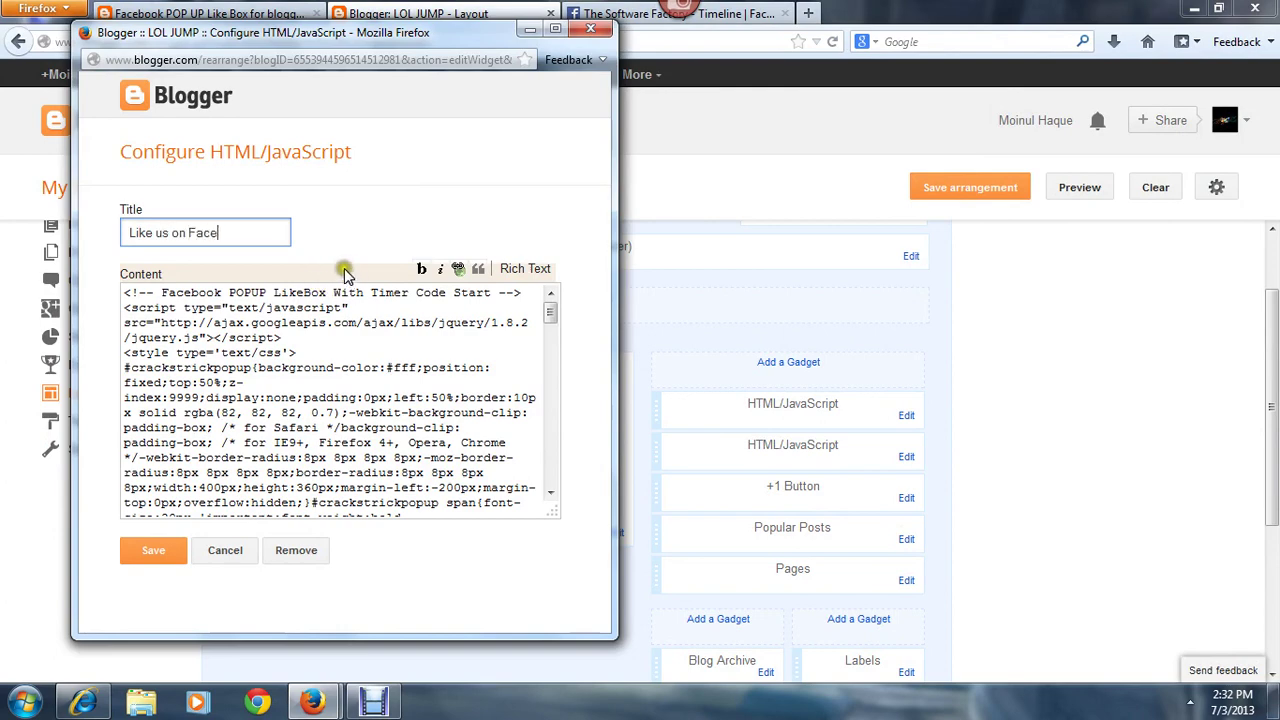
pyautogui.write('book')
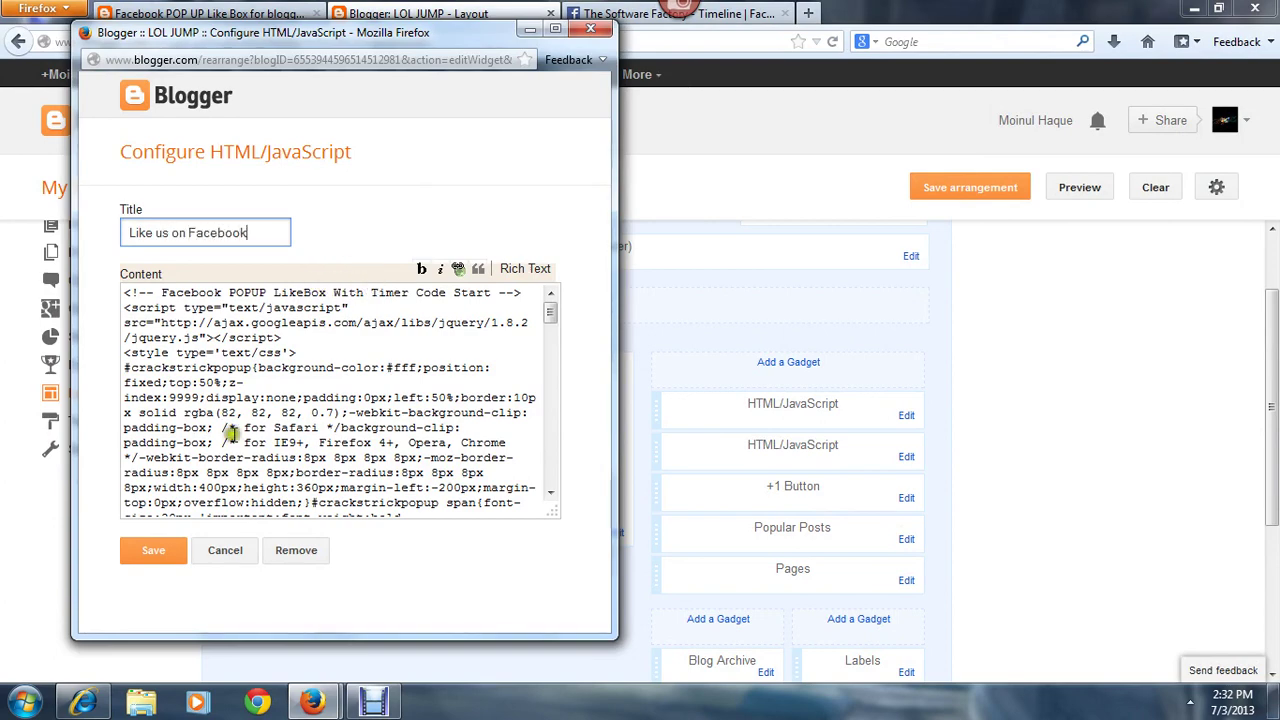
pyautogui.click(165, 553)
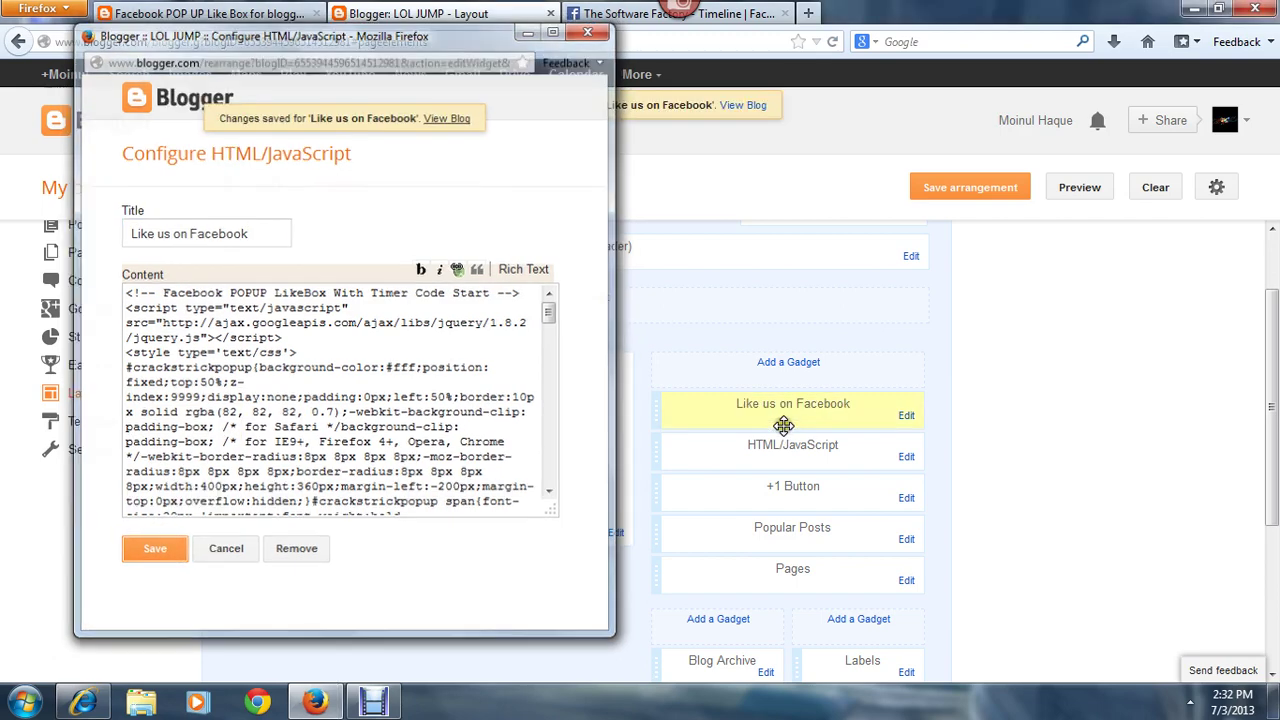
pyautogui.click(409, 121)
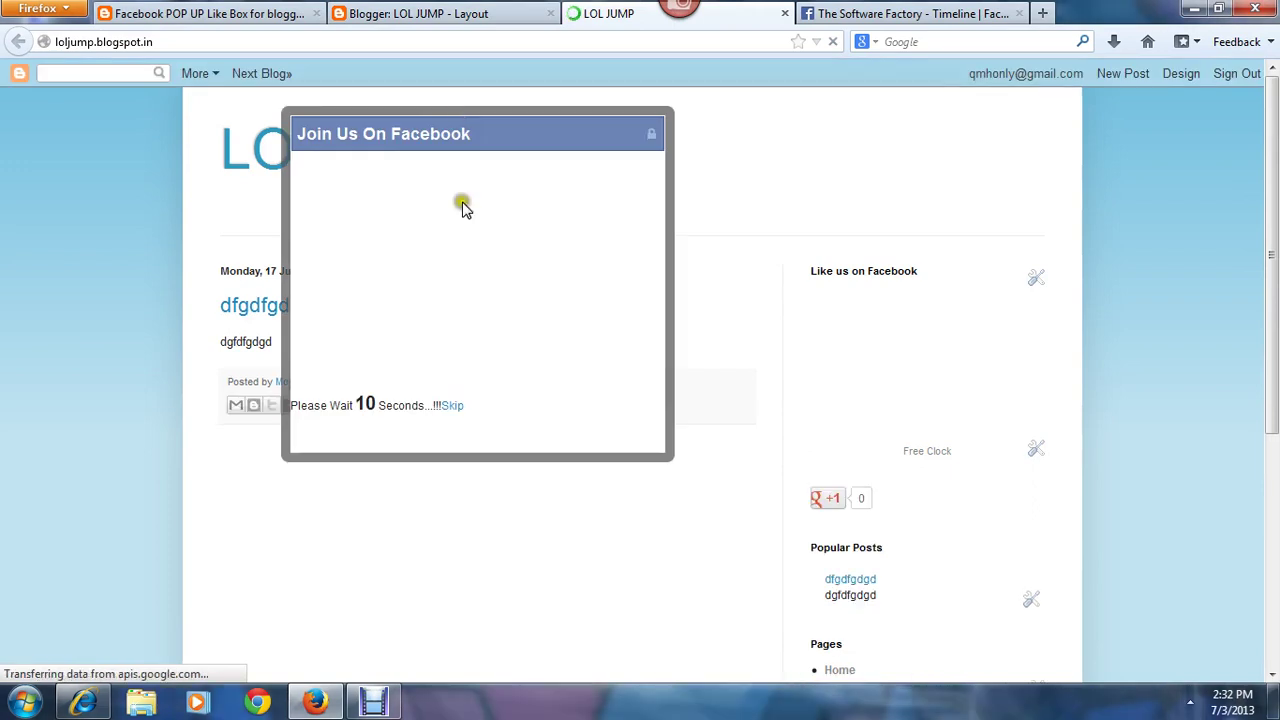
# Skip the 'Join Us On Facebook' pop-up countdown on the live blog
pyautogui.click(444, 406)
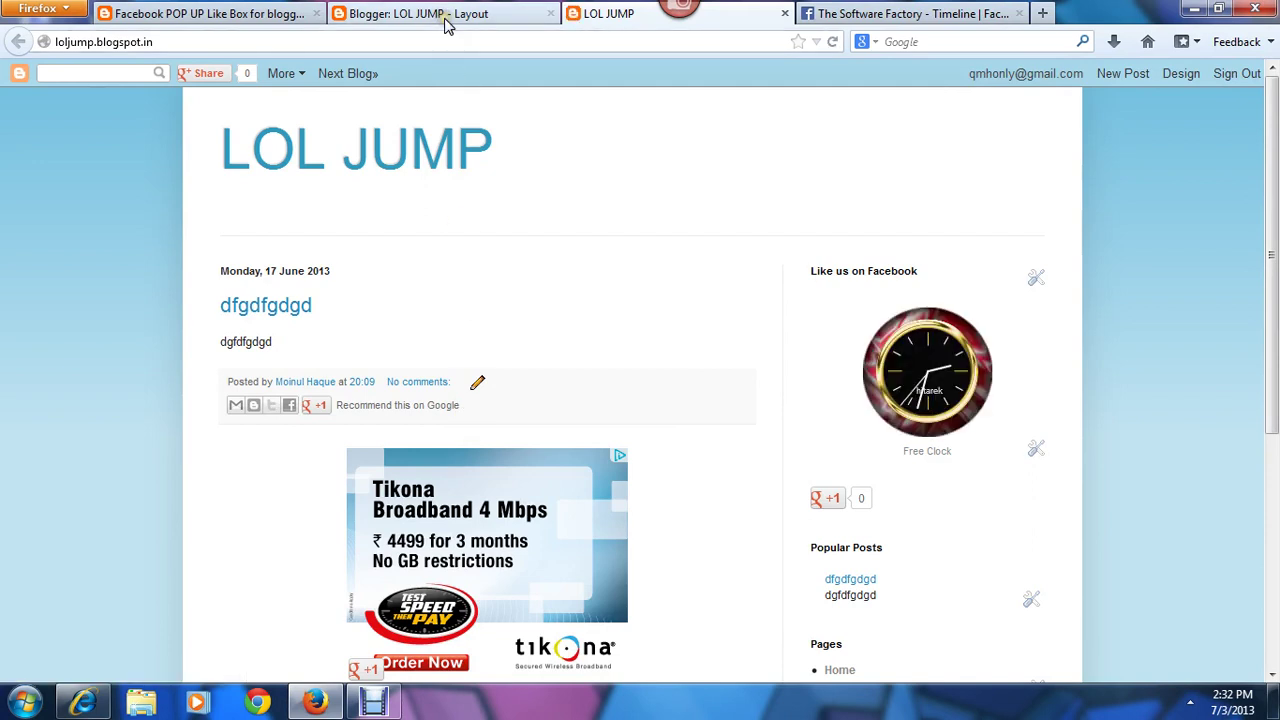
# Reopen the 'Like us on Facebook' gadget's settings from the Layout page
pyautogui.click(462, 12)
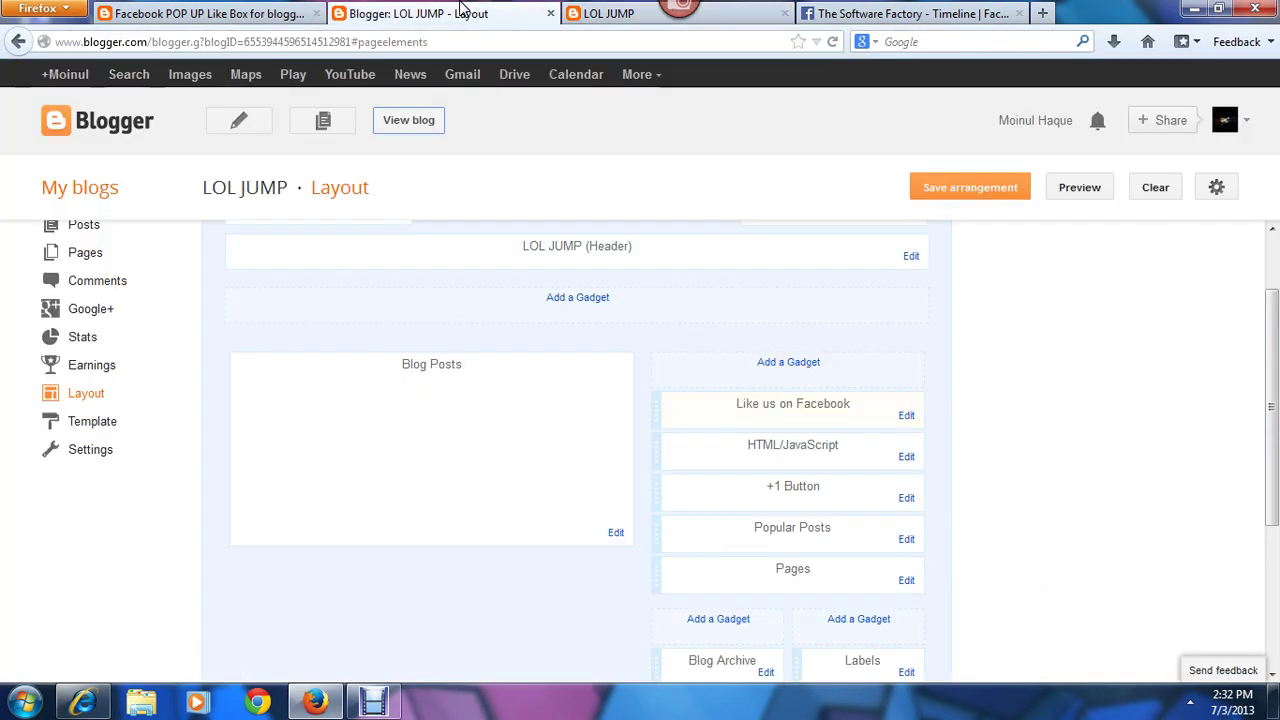
pyautogui.click(372, 702)
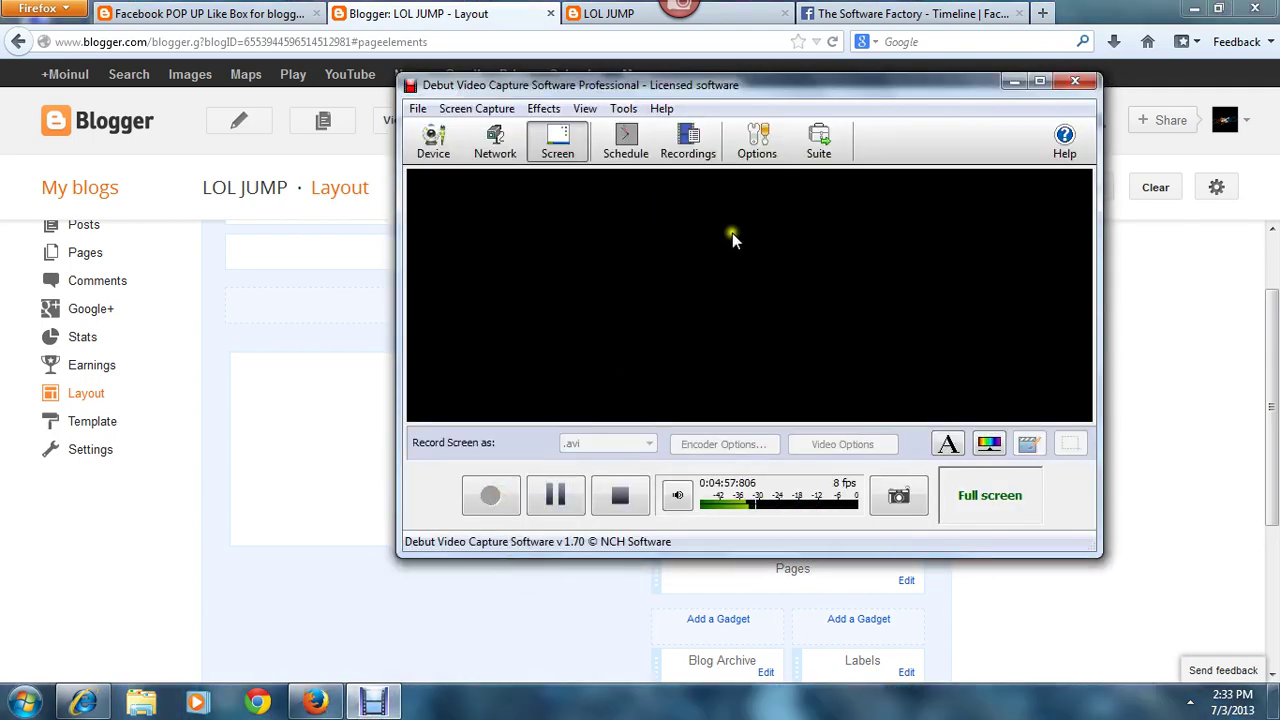
pyautogui.click(880, 13)
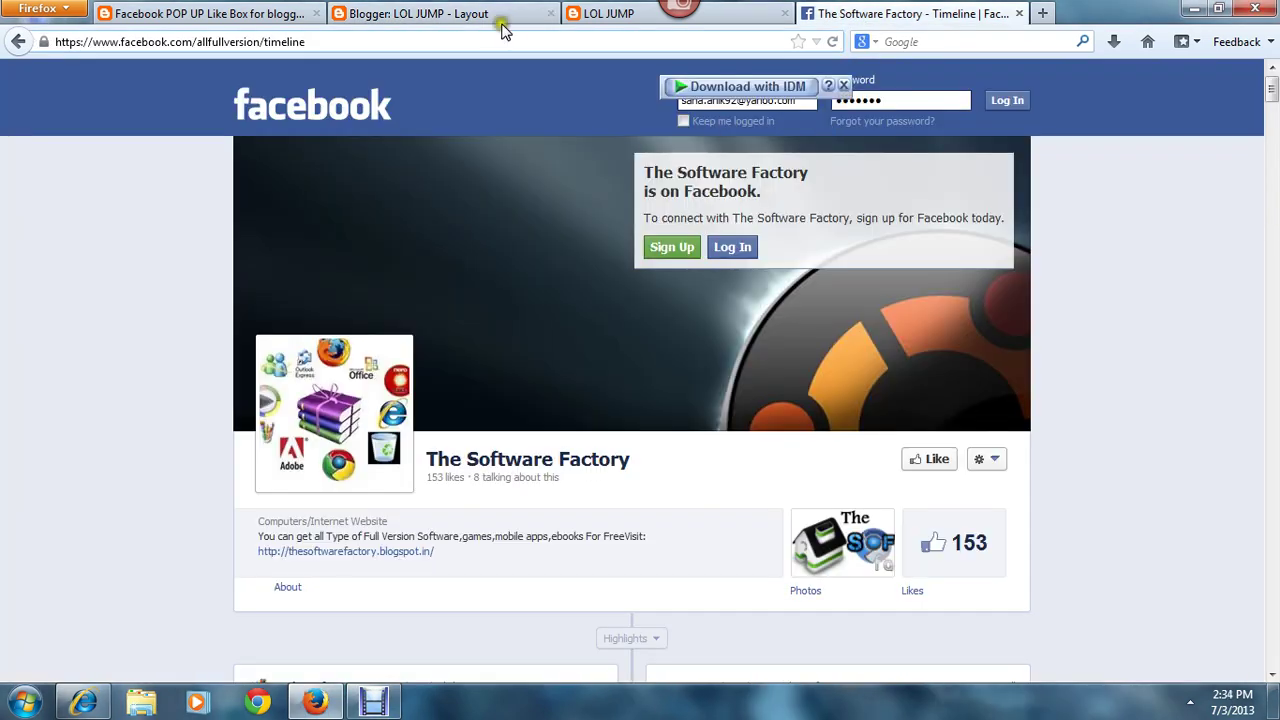
pyautogui.click(450, 13)
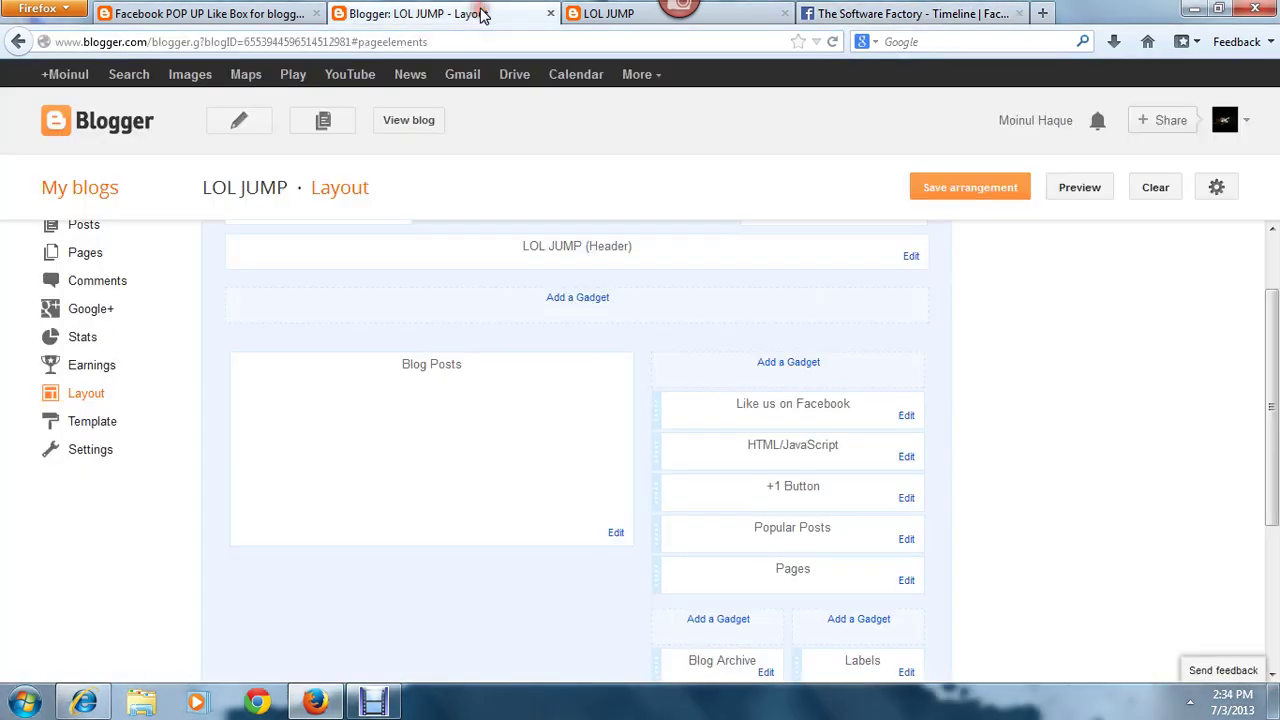
pyautogui.click(906, 416)
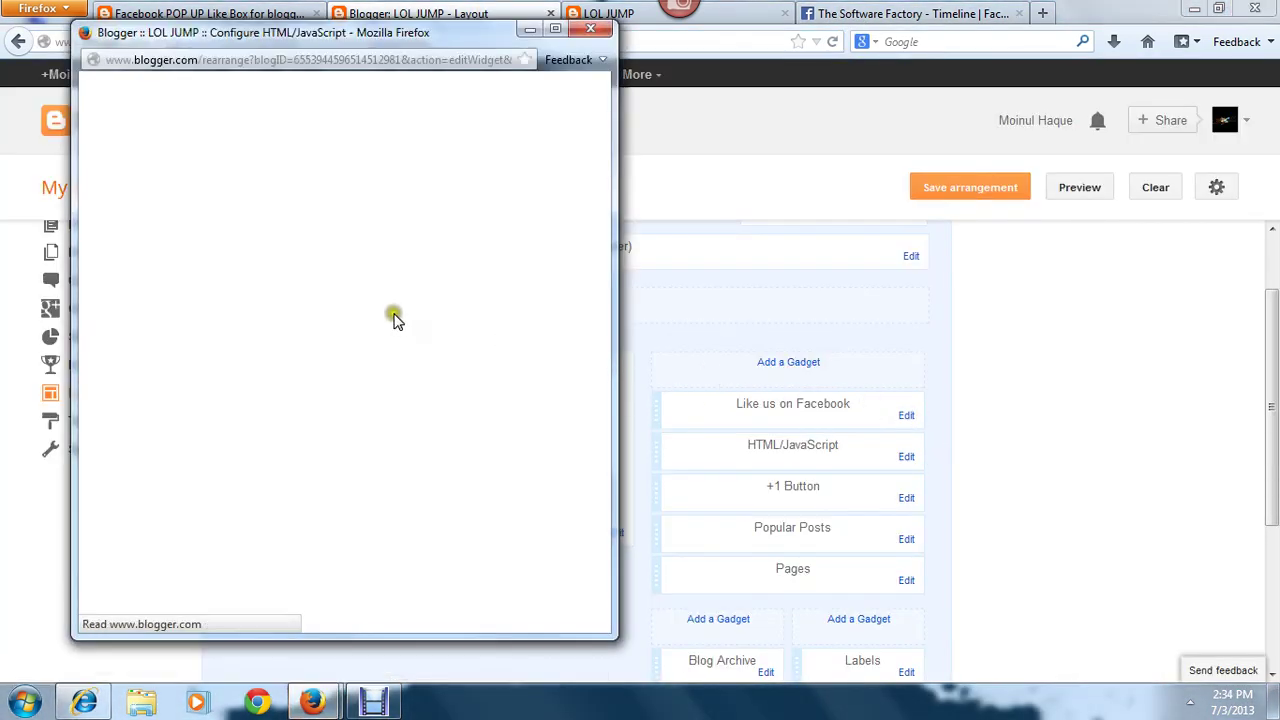
# Copy the Facebook page address from the Facebook tab's address bar
pyautogui.click(380, 10)
pyautogui.click(189, 14)
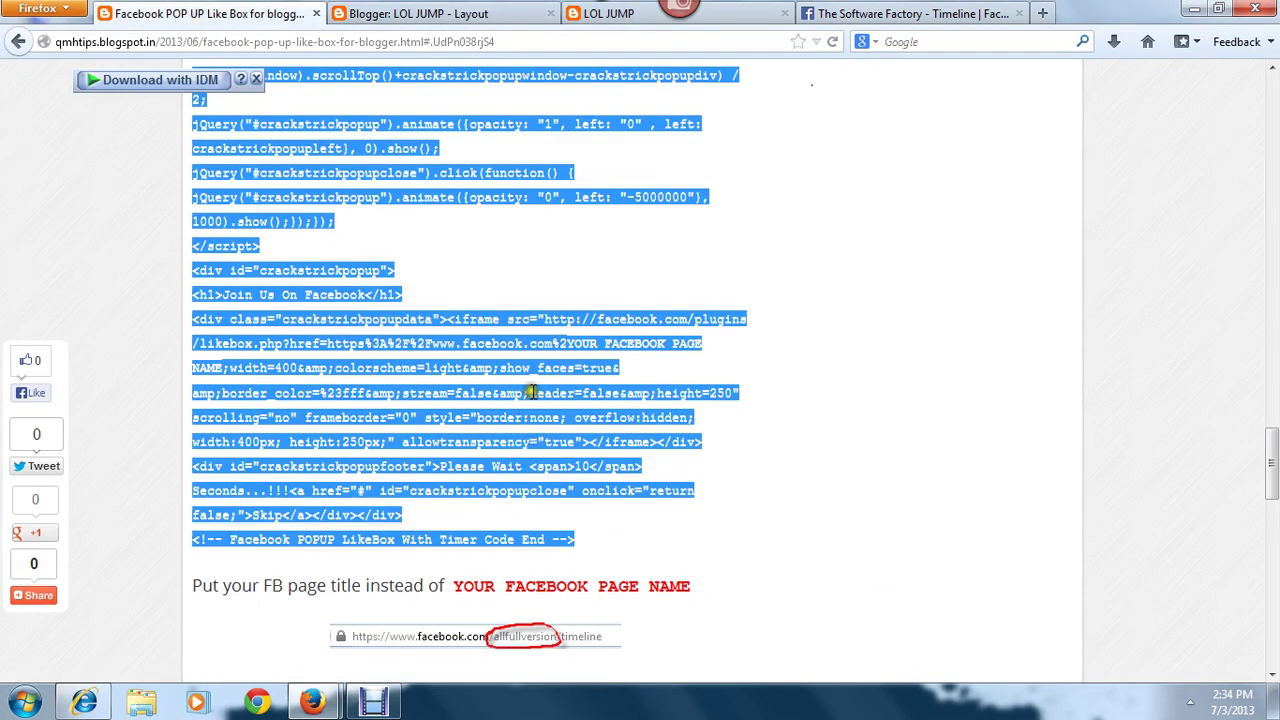
pyautogui.click(564, 362)
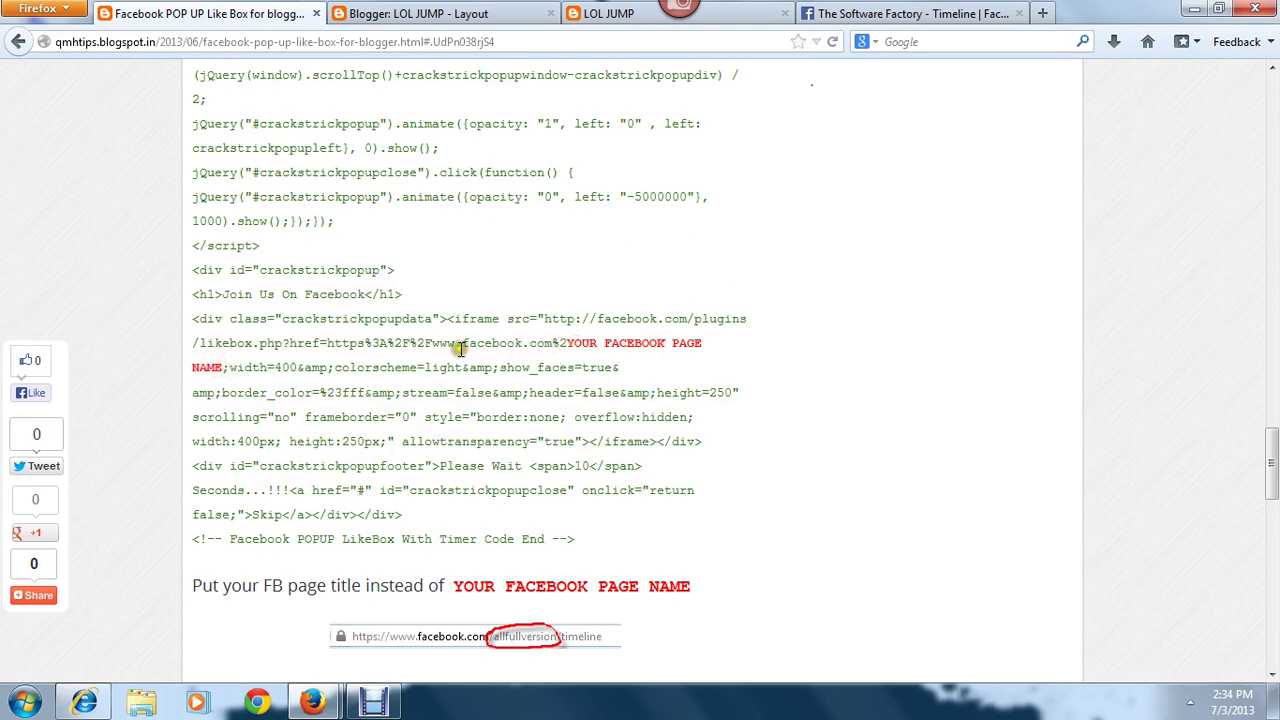
pyautogui.click(886, 12)
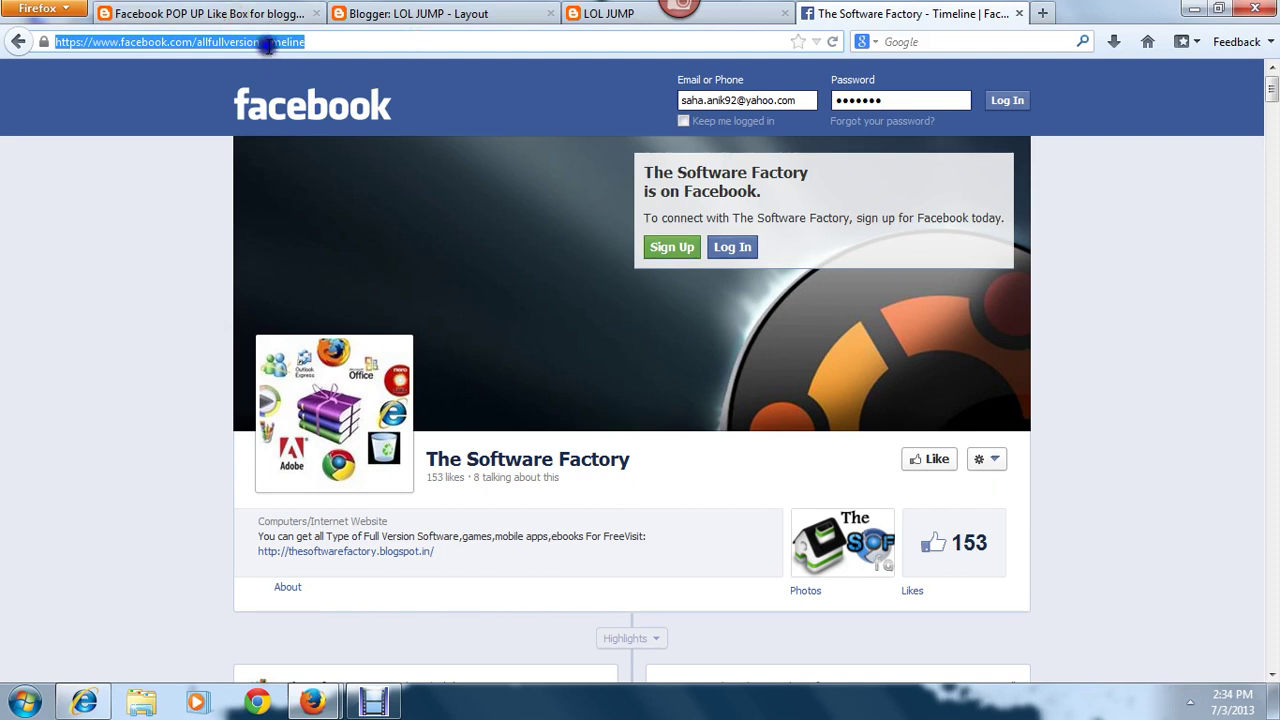
pyautogui.rightClick(268, 45)
pyautogui.click(346, 109)
# Locate the placeholder page link in the tutorial code and bring the gadget's code editor back
pyautogui.click(277, 13)
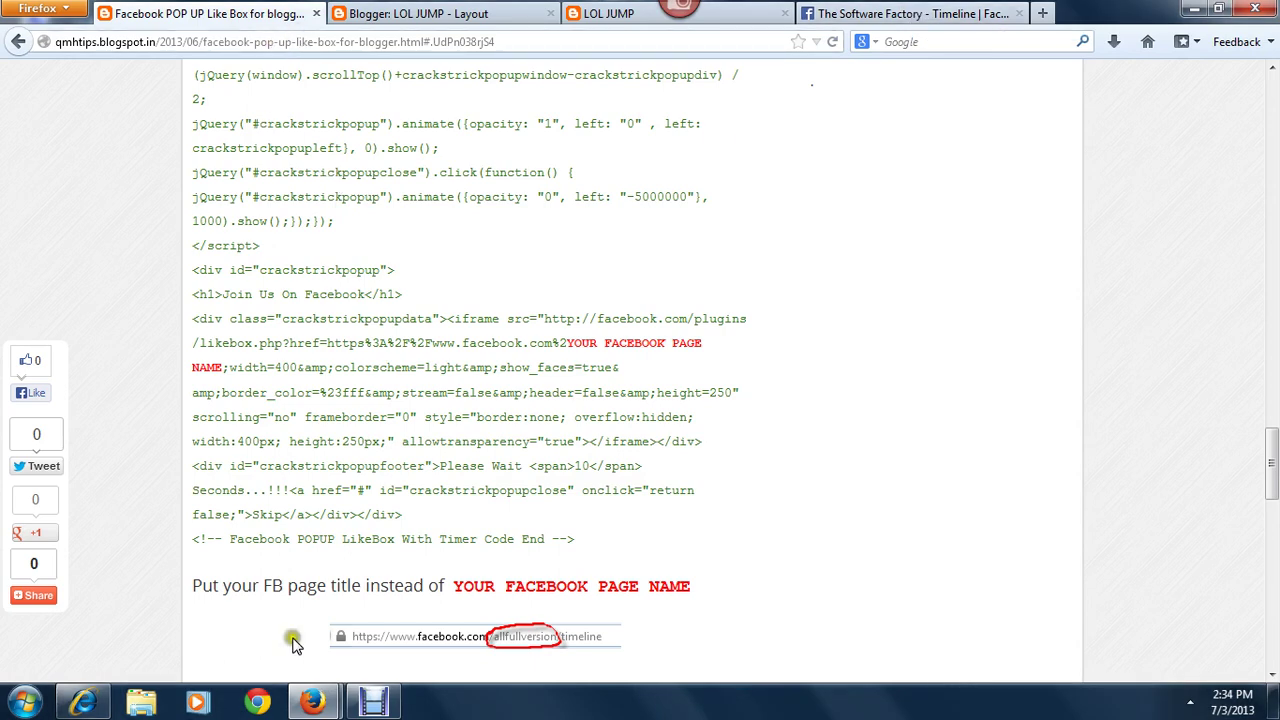
pyautogui.moveTo(313, 702)
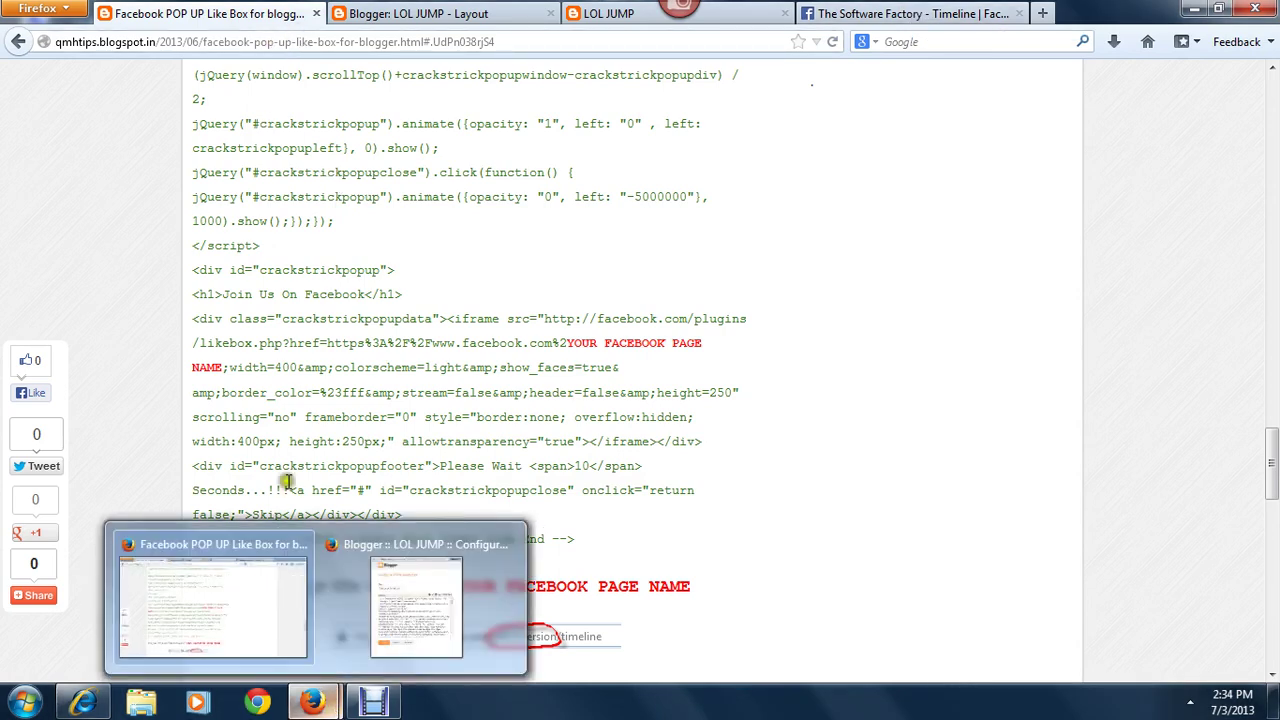
pyautogui.moveTo(326, 343); pyautogui.dragTo(222, 367)
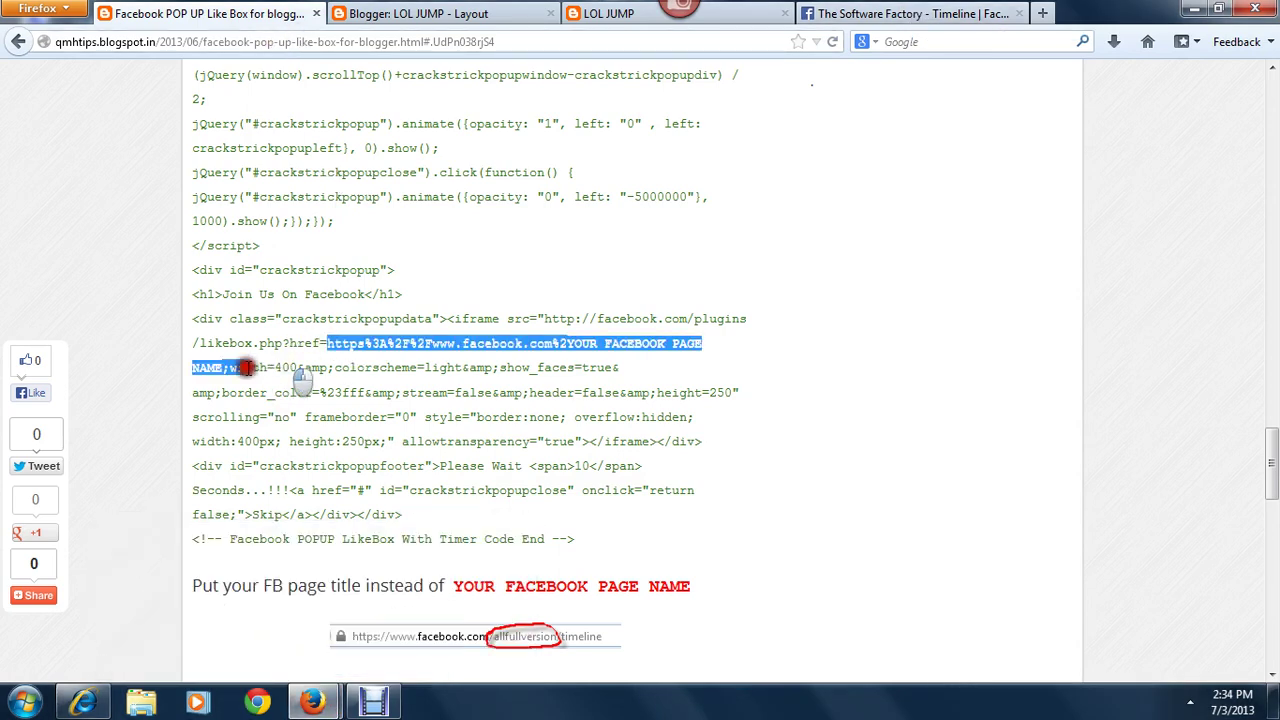
pyautogui.click(313, 703)
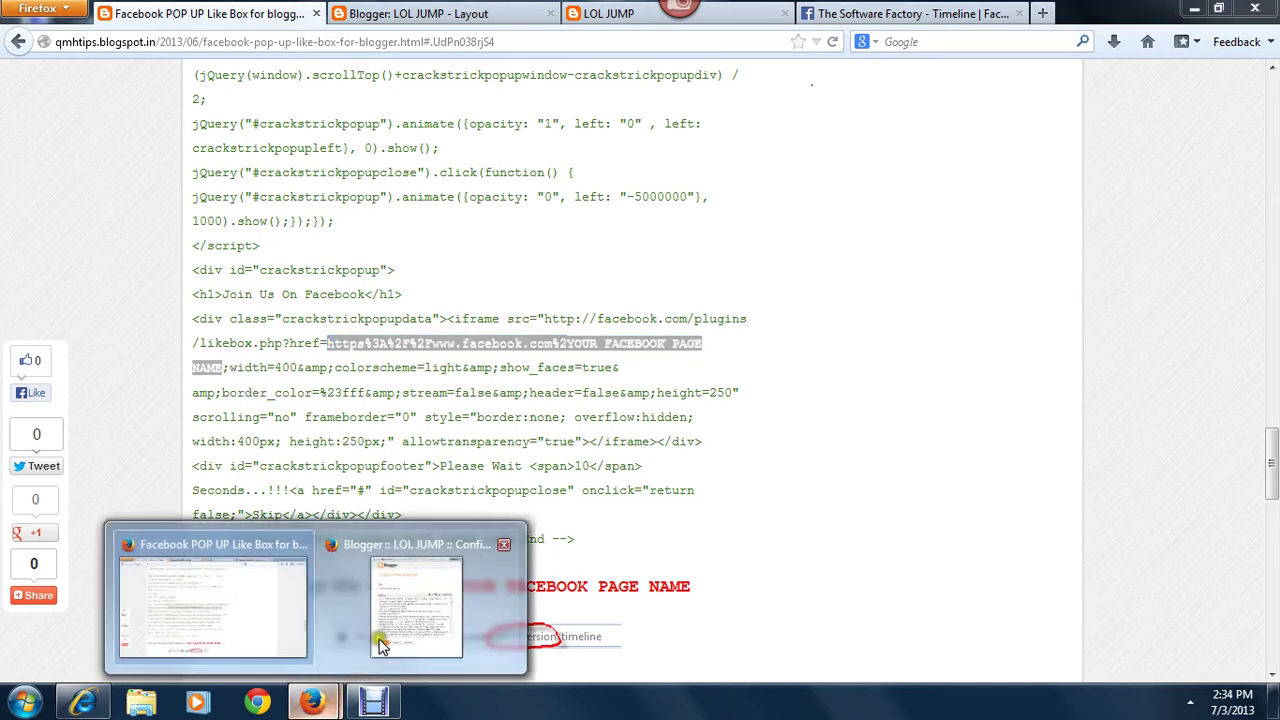
pyautogui.click(385, 635)
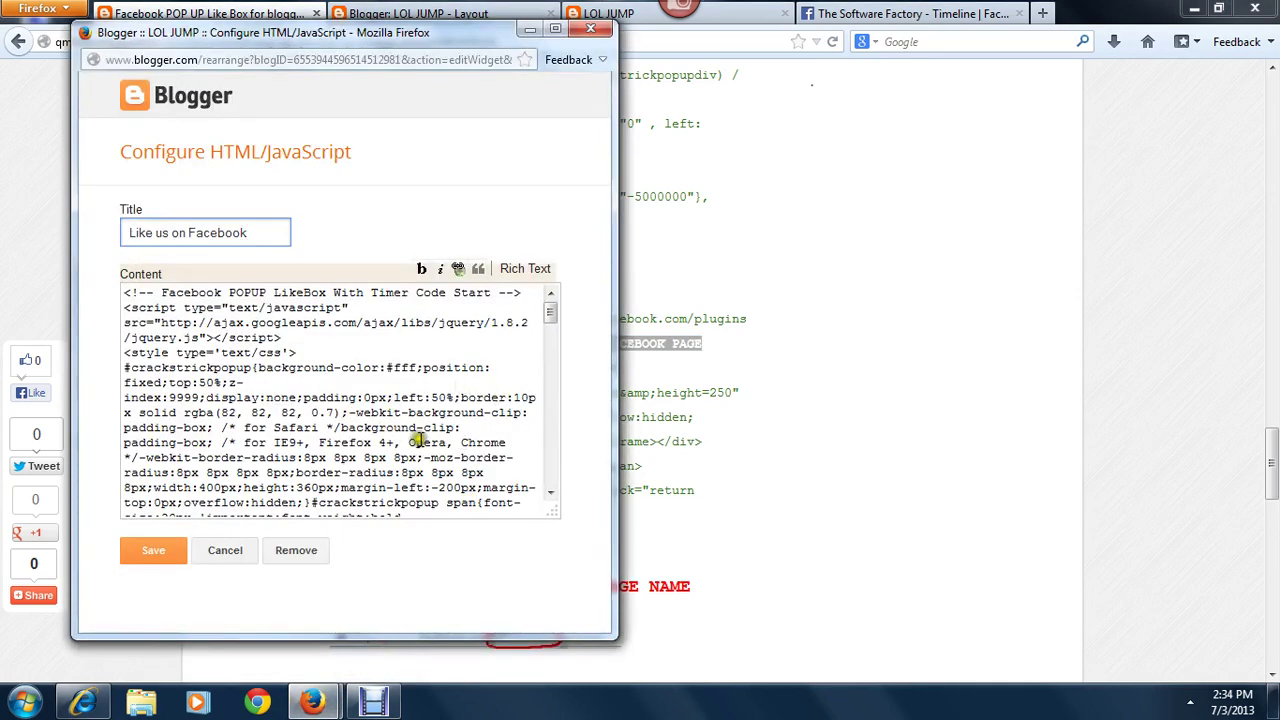
pyautogui.scroll(-4, 486, 480)
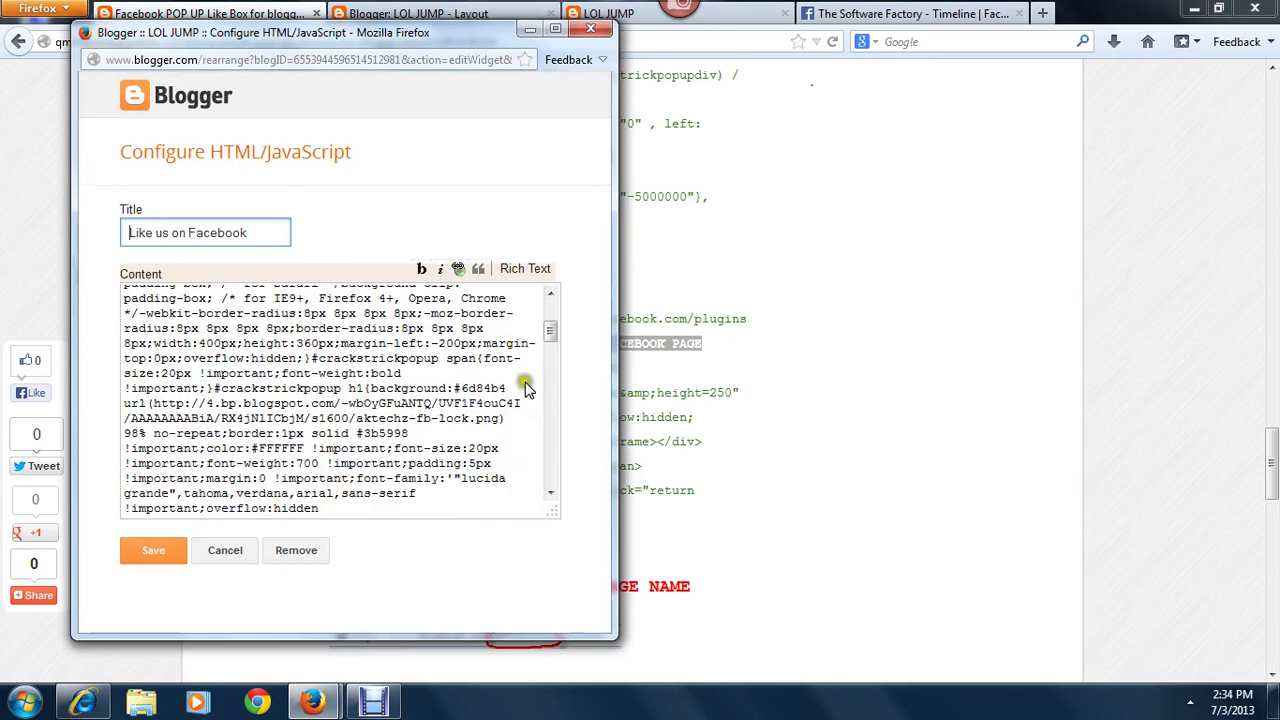
# Select the Like Box code in the pop-up Like Box tutorial post
pyautogui.click(589, 29)
pyautogui.click(465, 14)
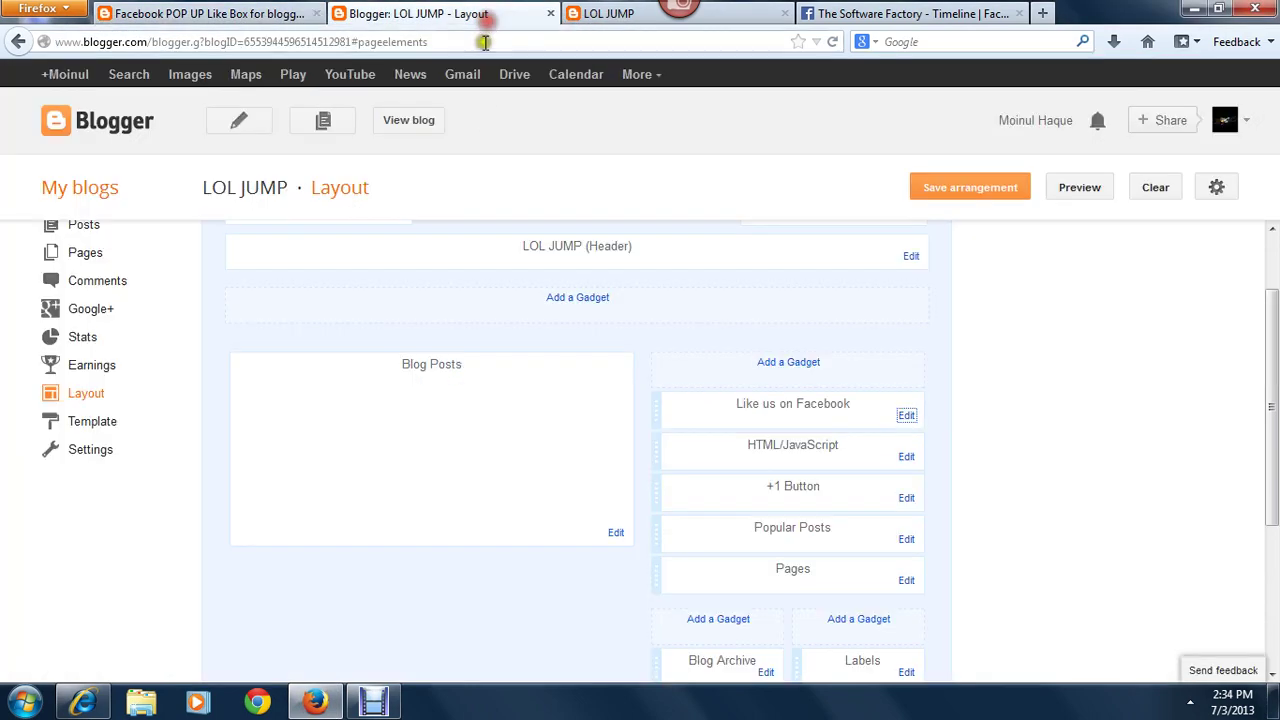
pyautogui.click(135, 10)
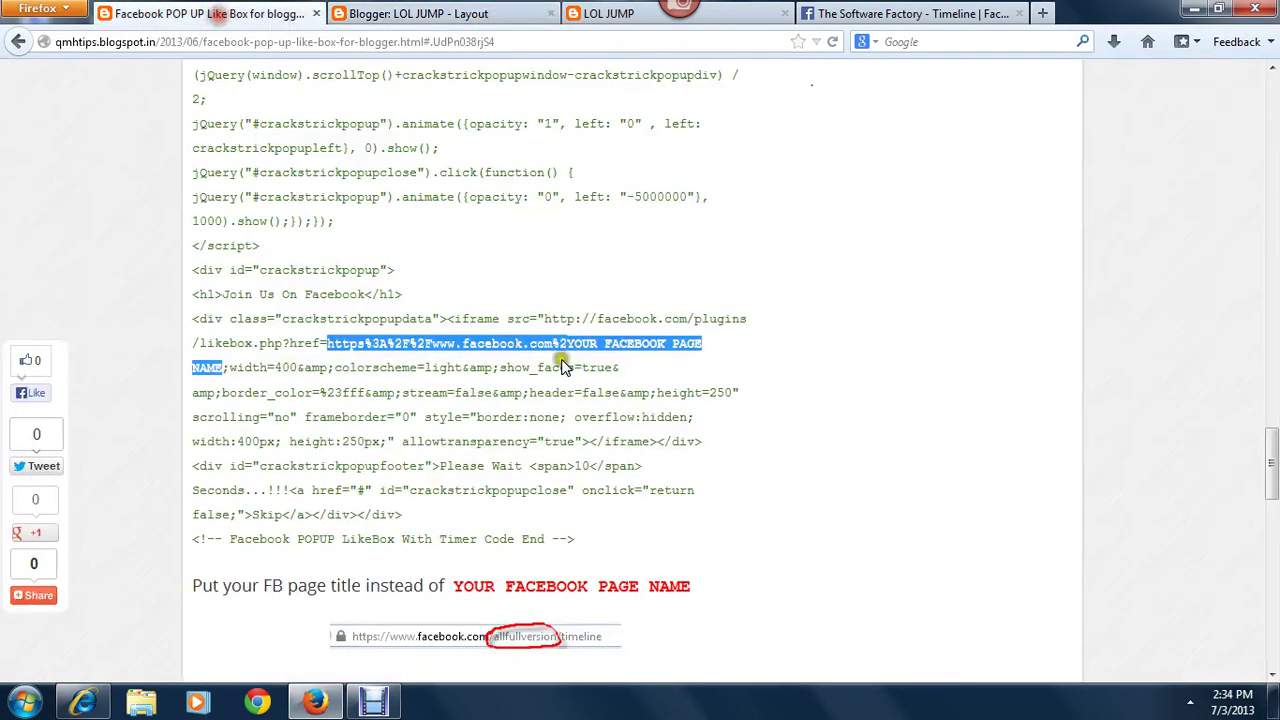
pyautogui.click(577, 541)
pyautogui.moveTo(577, 541); pyautogui.dragTo(457, 343)
pyautogui.scroll(4, 520, 340)
pyautogui.scroll(6, 451, 354)
pyautogui.scroll(2, 448, 343)
pyautogui.scroll(6, 448, 343)
pyautogui.scroll(5, 448, 343)
pyautogui.scroll(5, 448, 343)
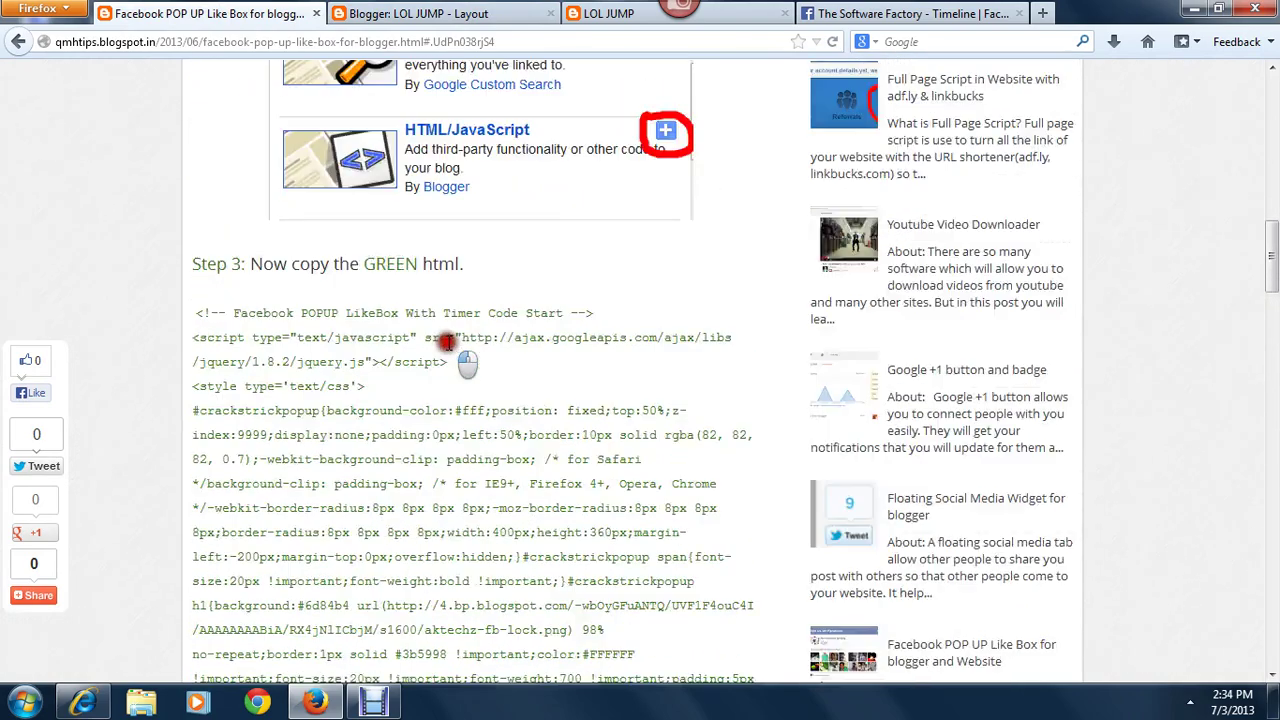
pyautogui.moveTo(448, 343); pyautogui.dragTo(199, 313)
# Reopen the 'Like us on Facebook' gadget editor and paste over its content
pyautogui.click(430, 14)
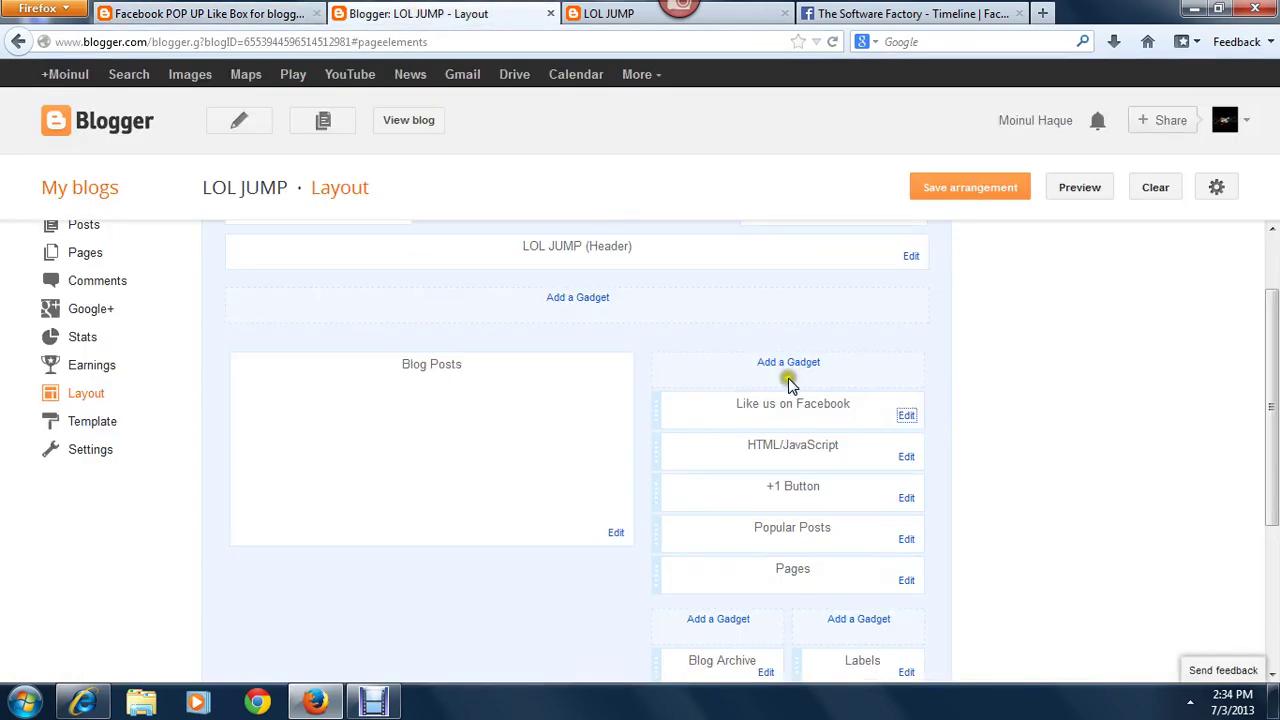
pyautogui.click(906, 416)
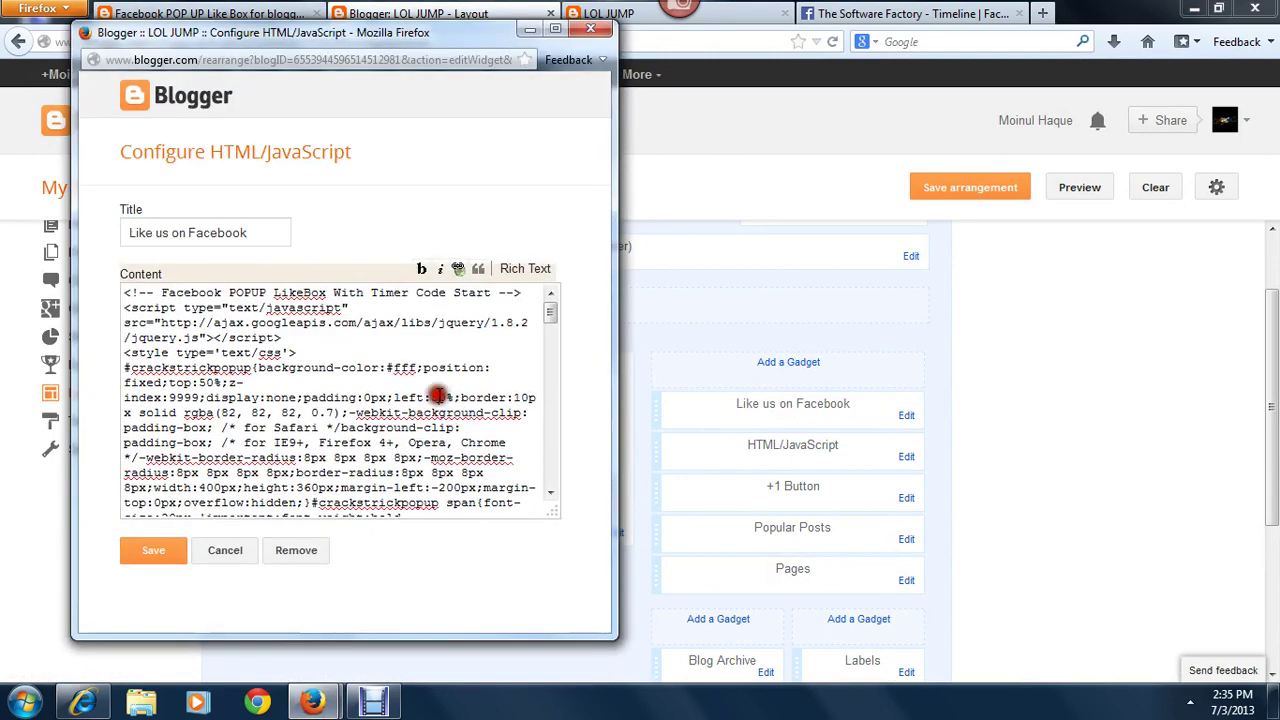
pyautogui.hotkey('ctrl', 'a')
pyautogui.hotkey('ctrl', 'v')
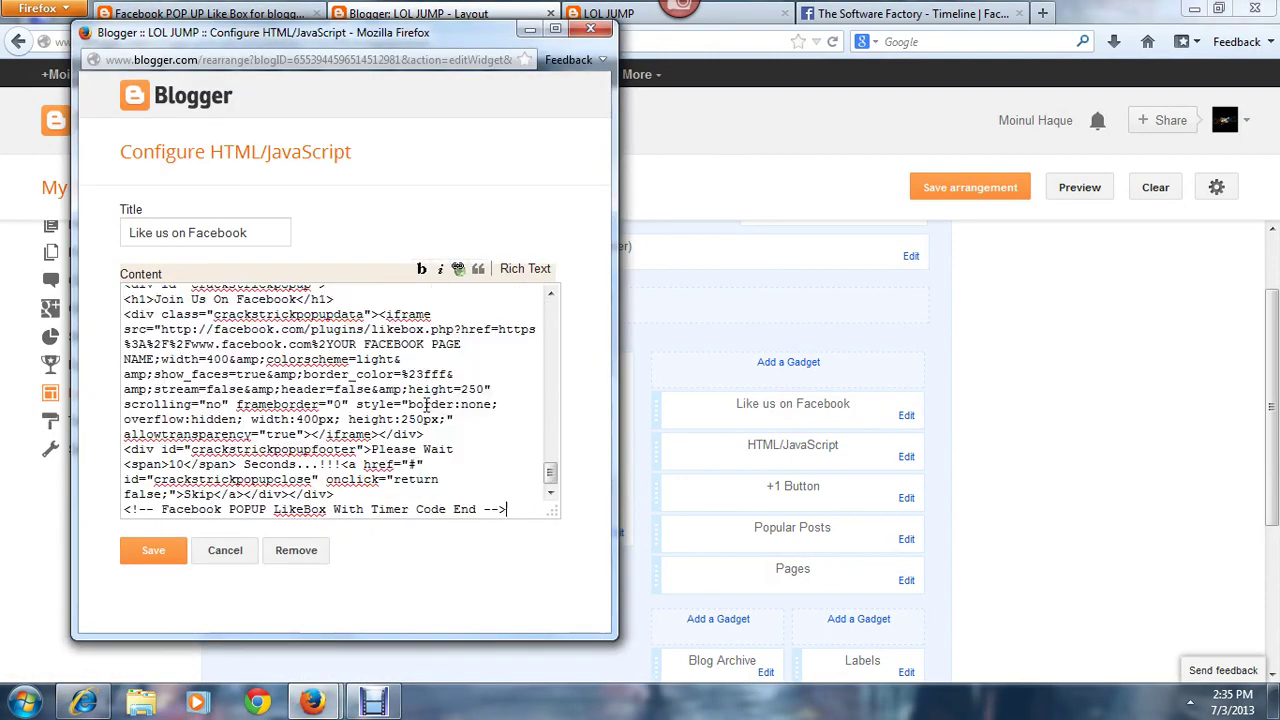
pyautogui.click(900, 13)
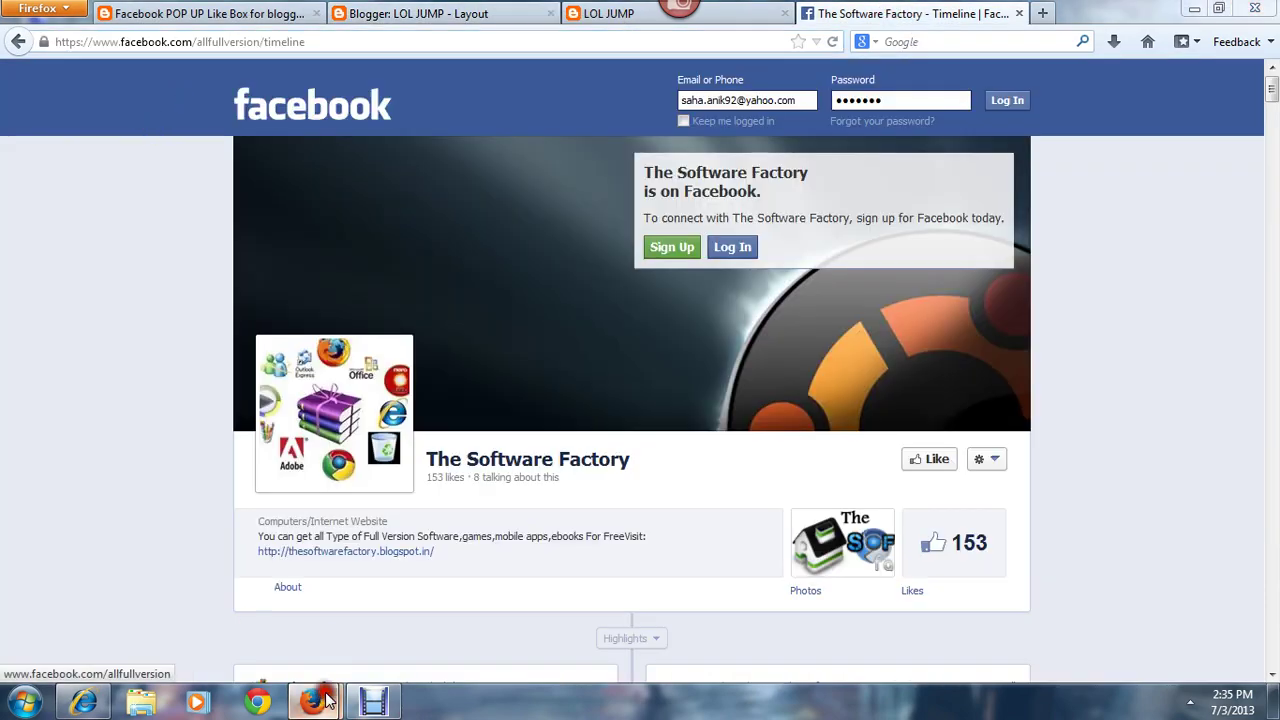
pyautogui.moveTo(312, 701)
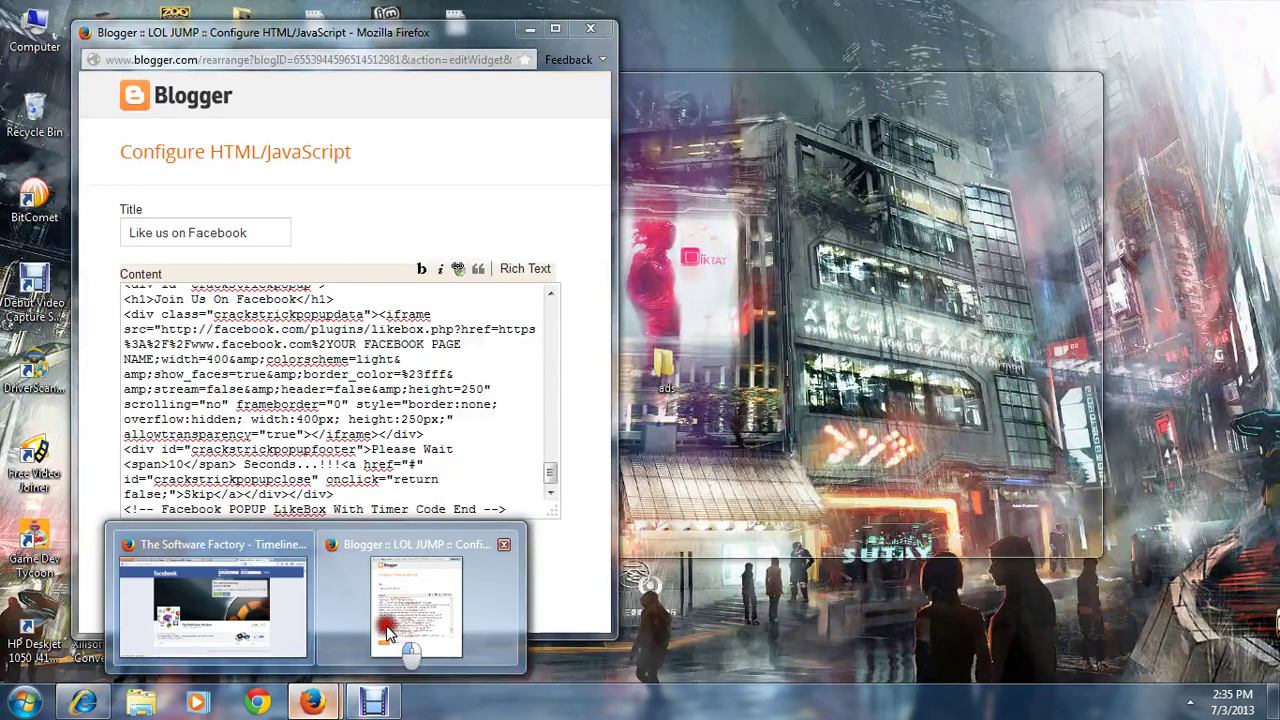
pyautogui.click(388, 632)
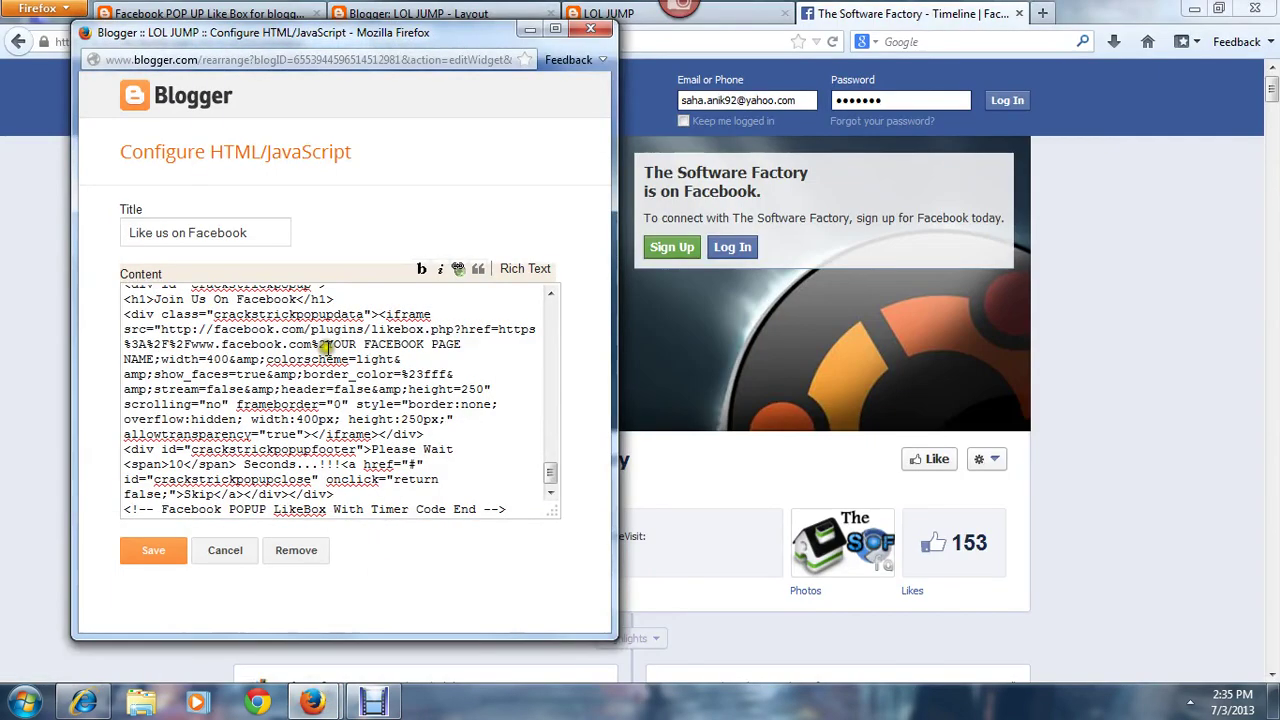
# Replace the href placeholder with the facebook.com/allfullversion/timeline address and save
pyautogui.moveTo(497, 329); pyautogui.dragTo(142, 359)
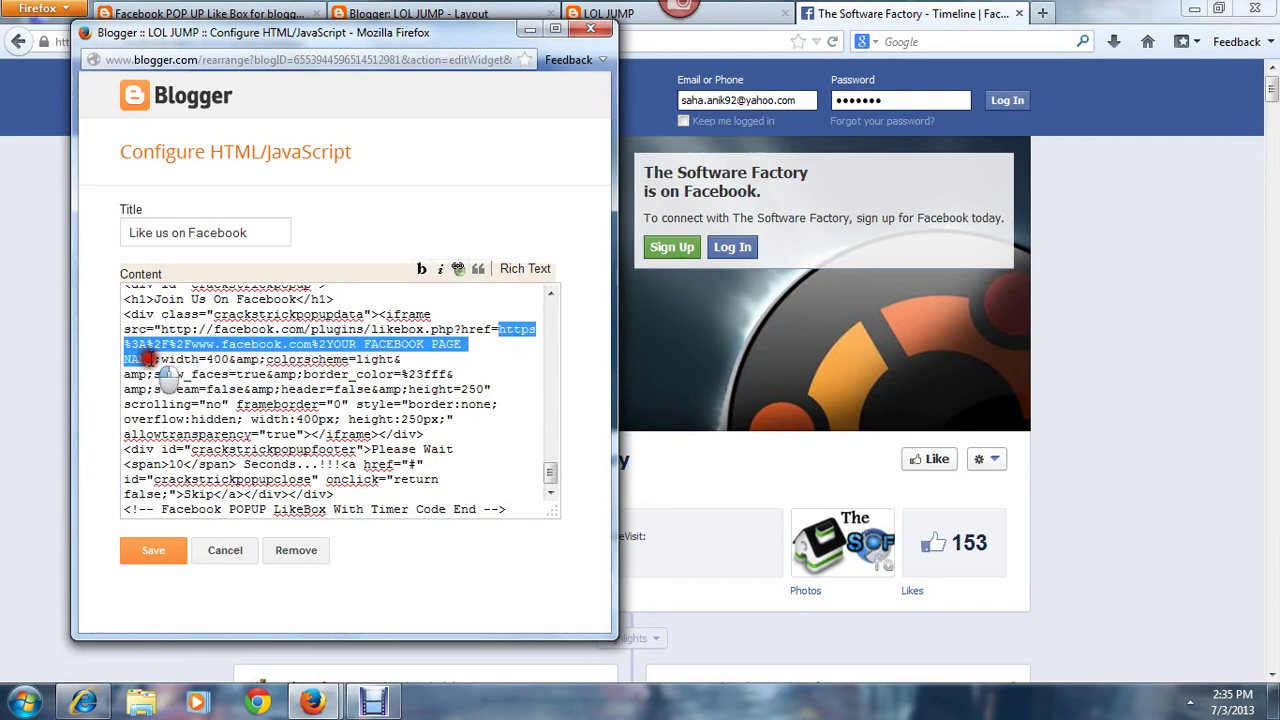
pyautogui.hotkey('ctrl', 'v')
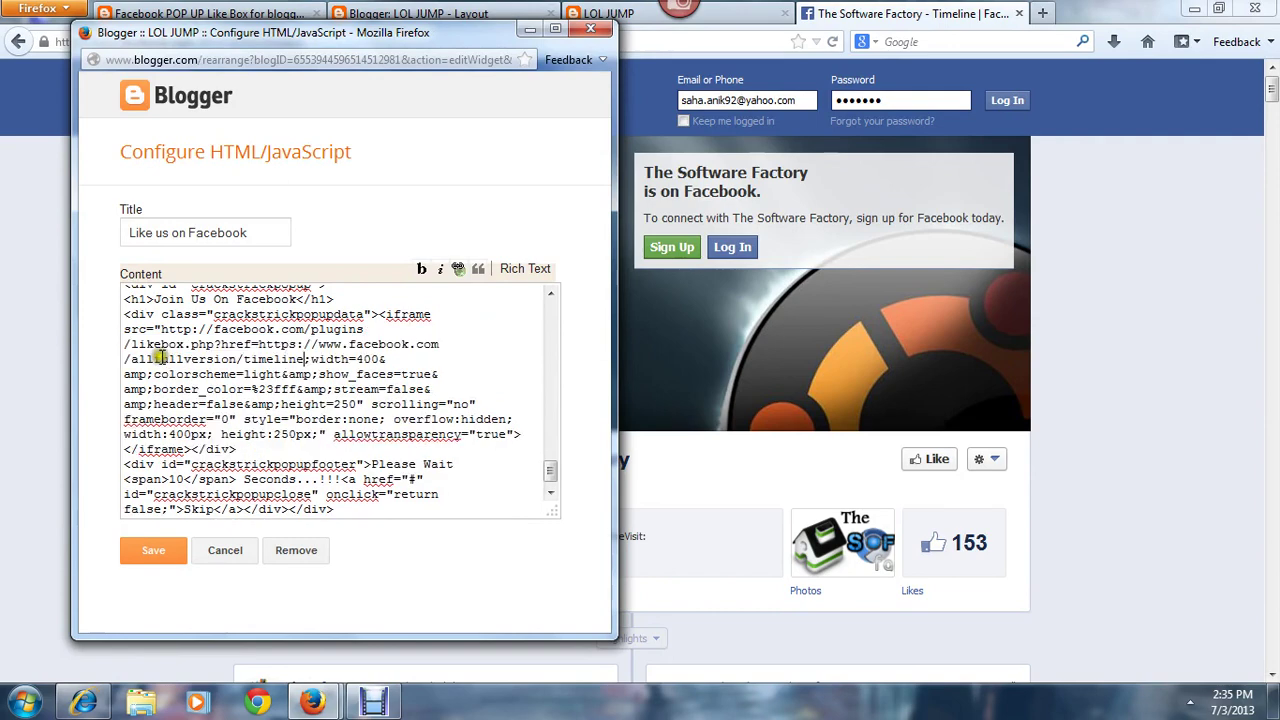
pyautogui.click(152, 550)
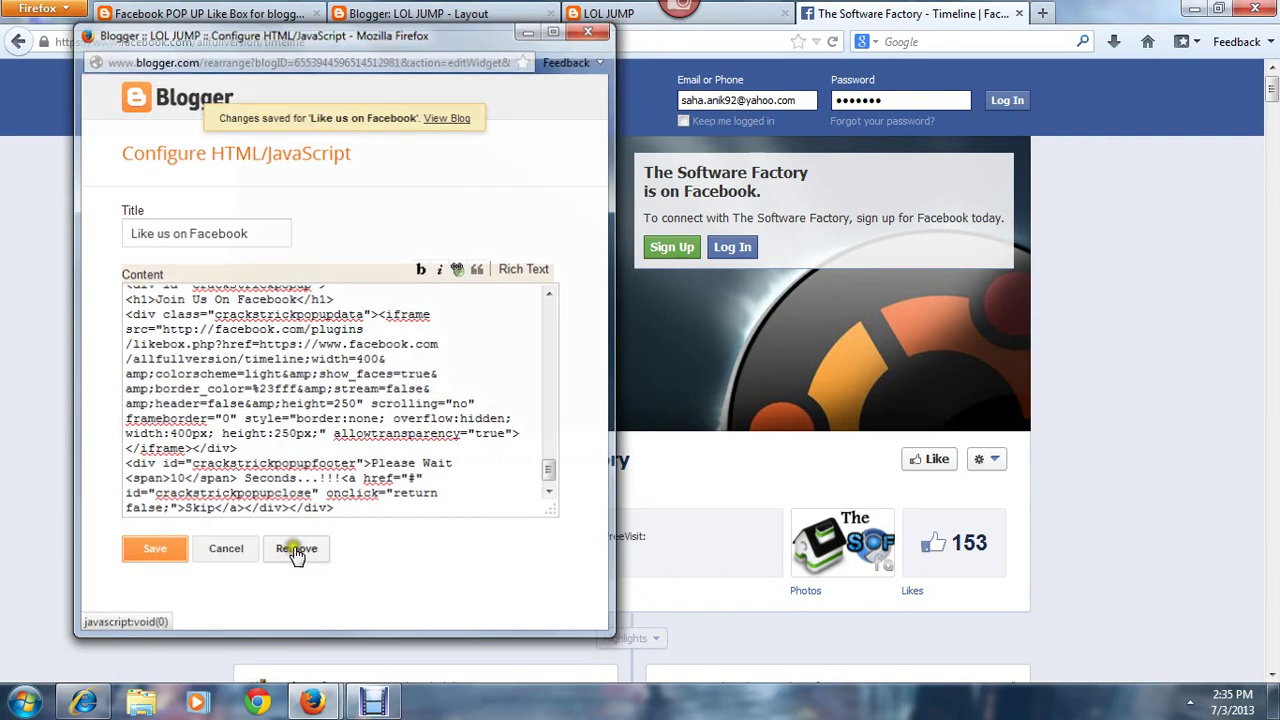
# Reload the live LOL JUMP blog to check its Like us on Facebook section
pyautogui.click(593, 8)
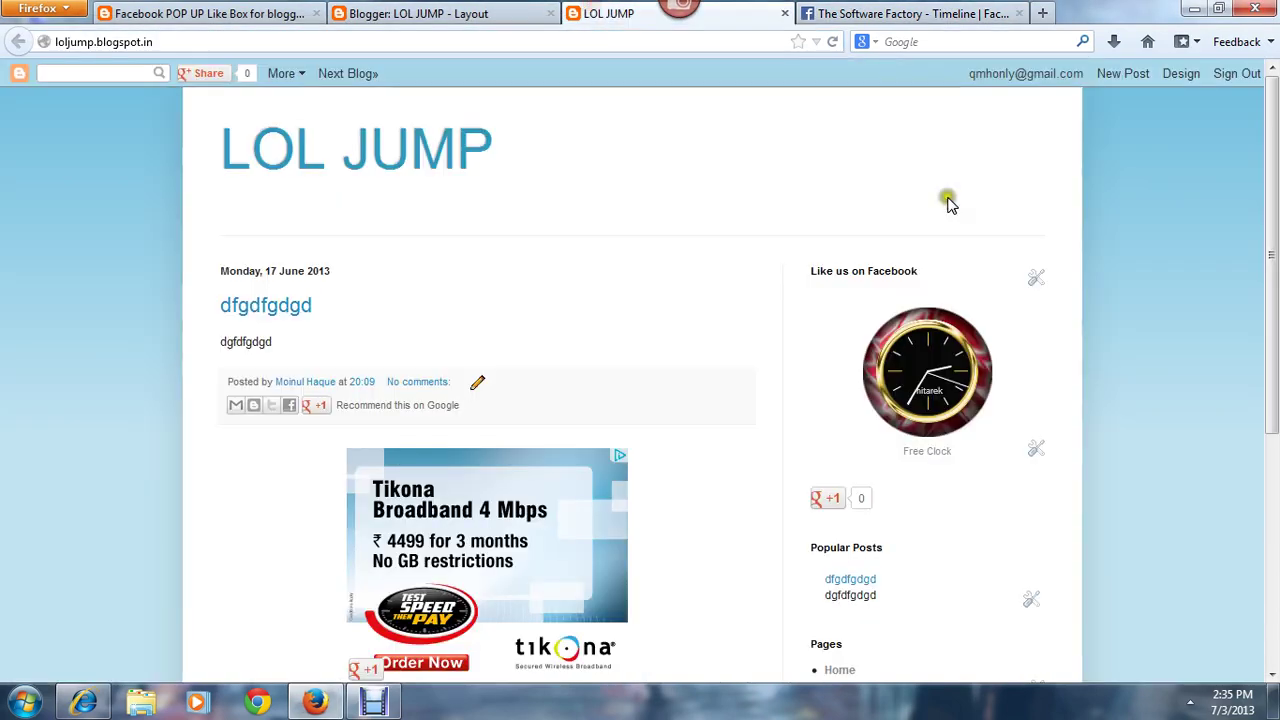
pyautogui.click(832, 41)
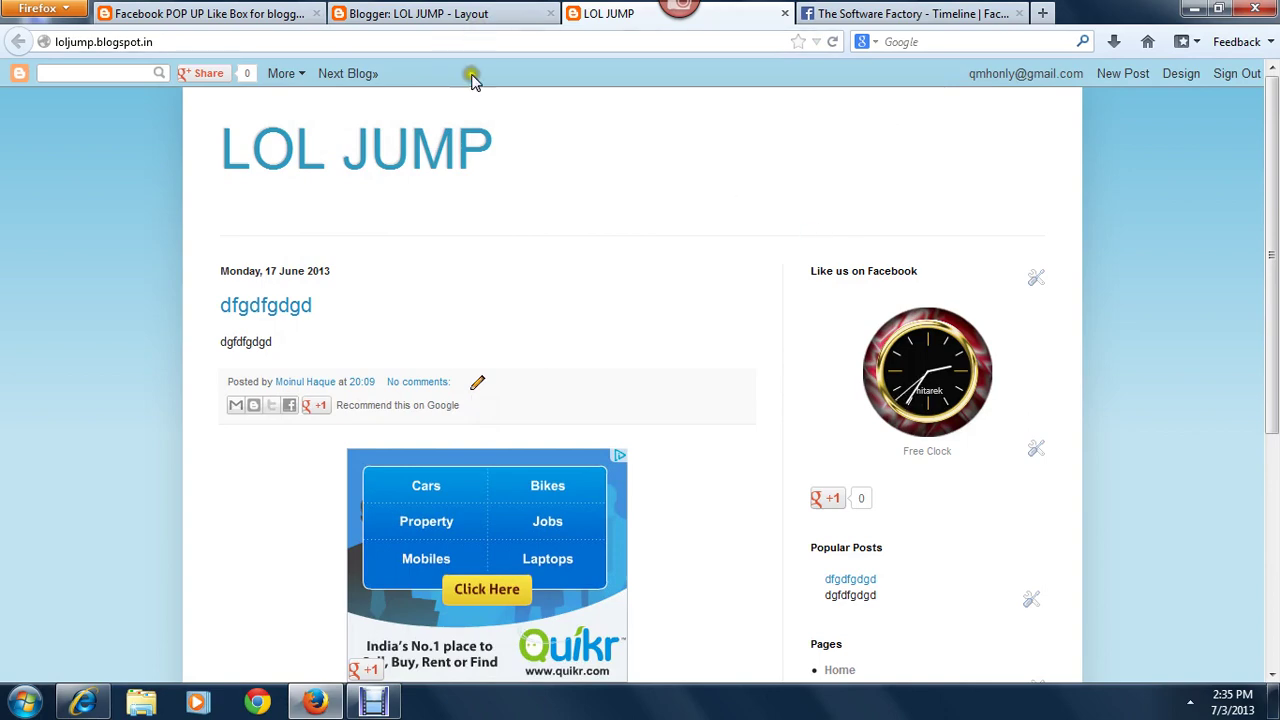
pyautogui.scroll(-5, 386, 490)
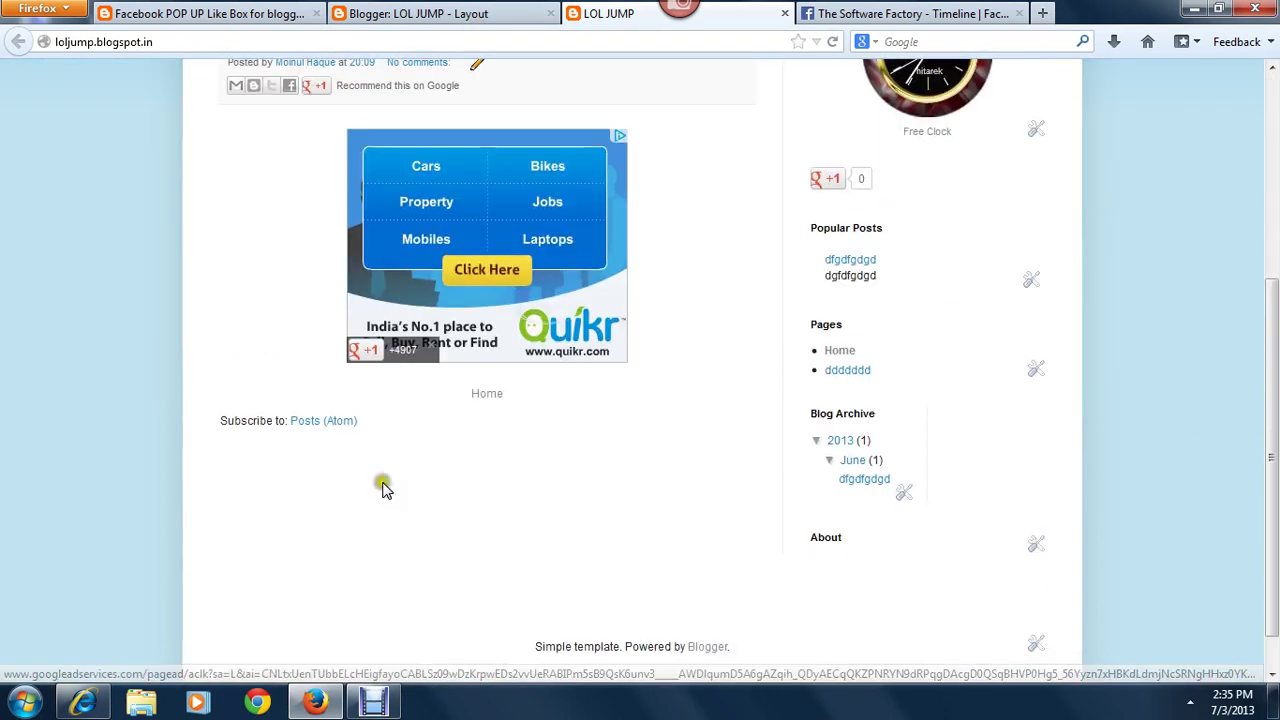
pyautogui.scroll(4, 450, 470)
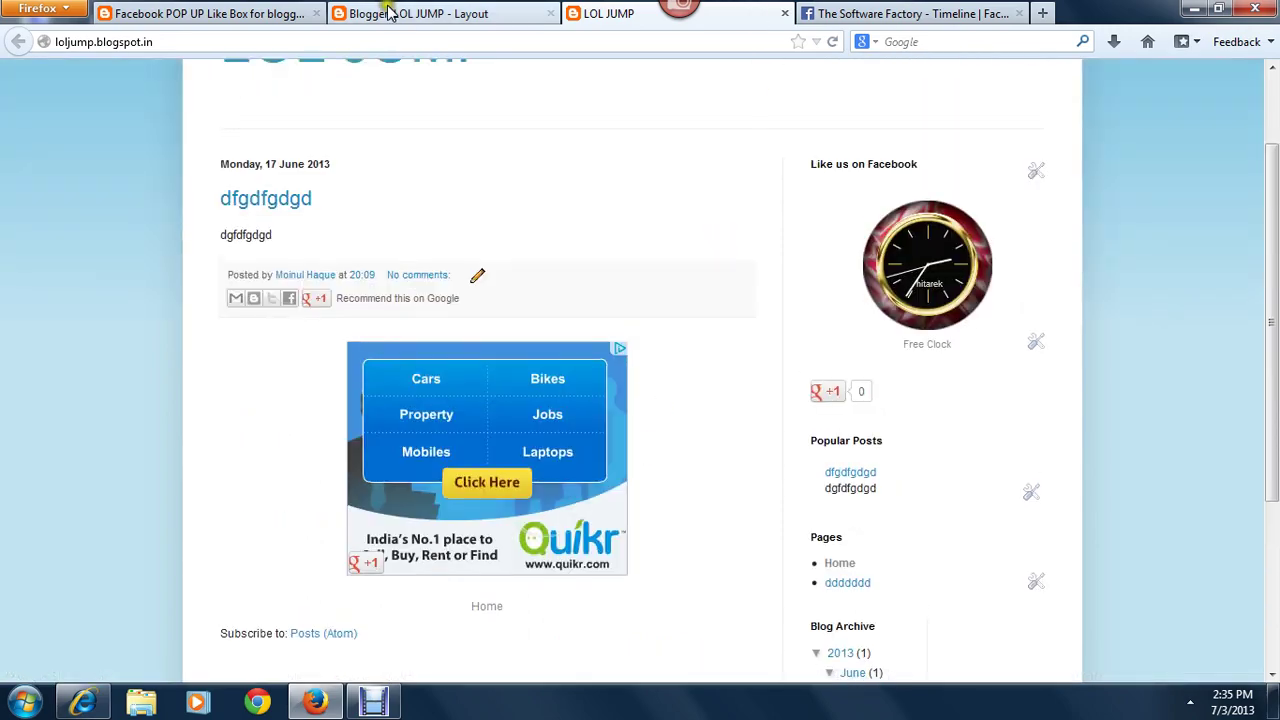
# Scroll back to the top of the Facebook POP UP Like Box tutorial
pyautogui.click(215, 14)
pyautogui.scroll(10, 597, 445)
pyautogui.scroll(8, 597, 445)
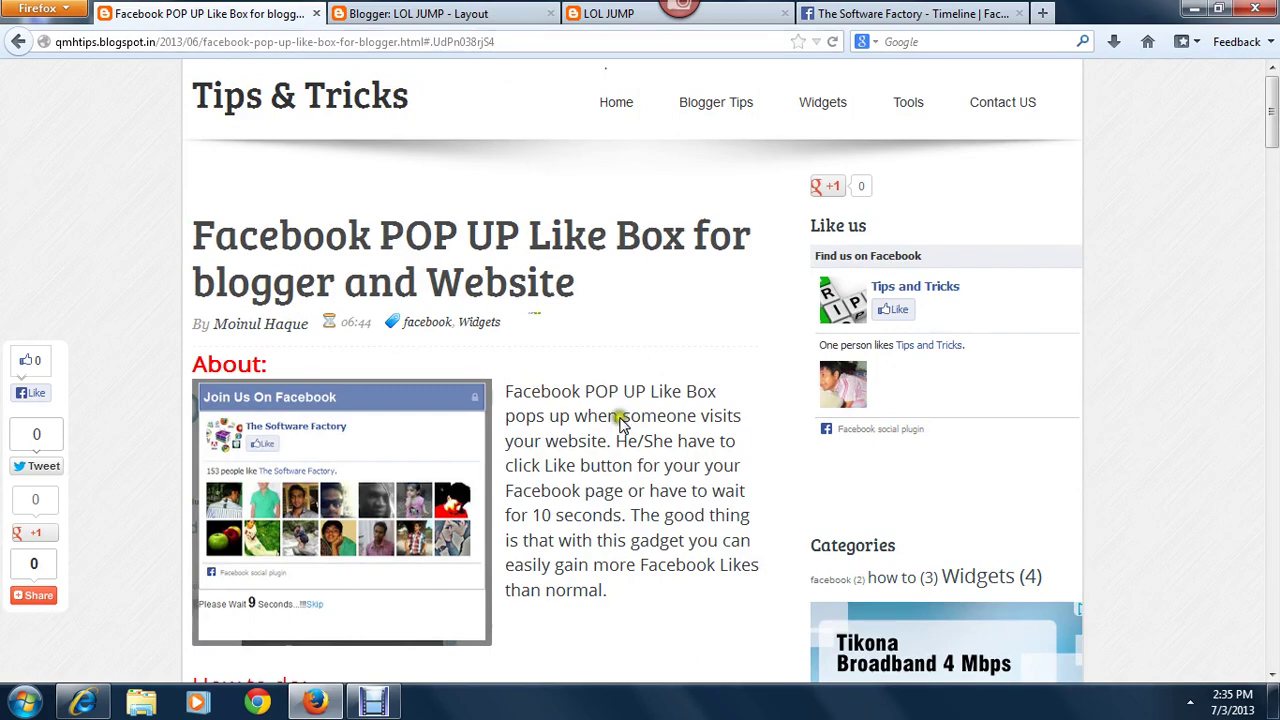
pyautogui.click(373, 700)
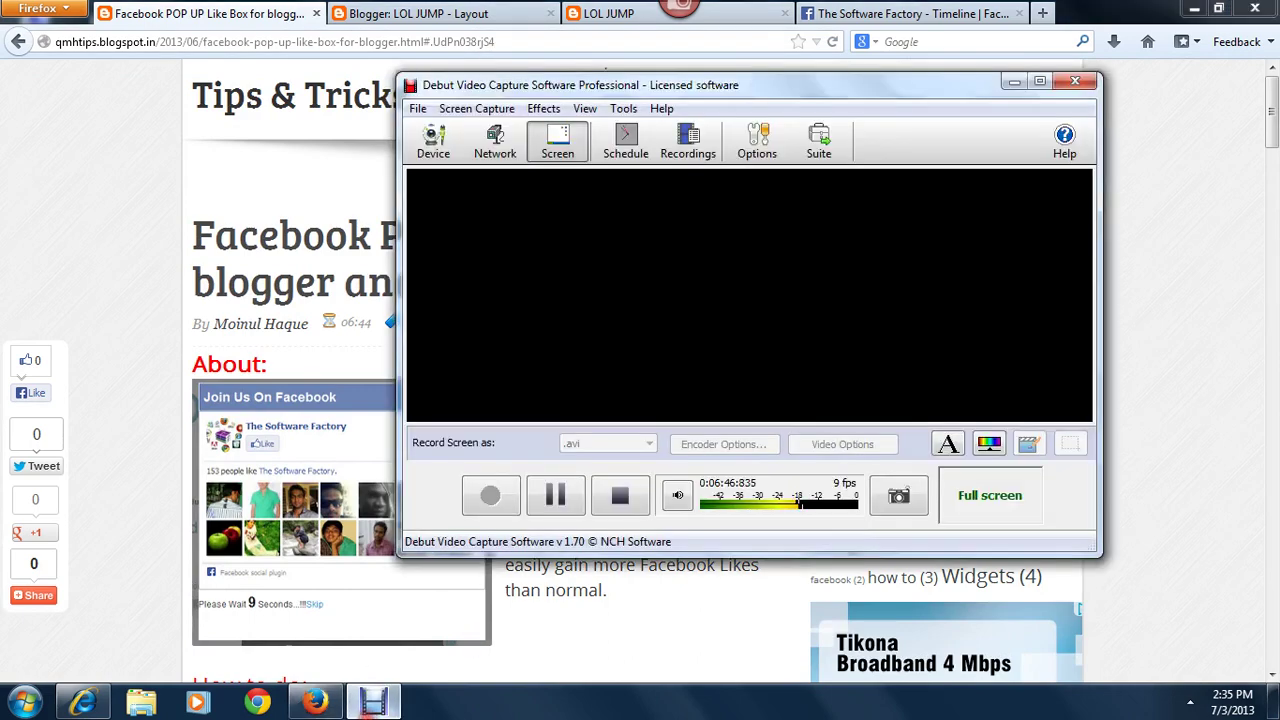
pyautogui.click(858, 13)
pyautogui.click(617, 13)
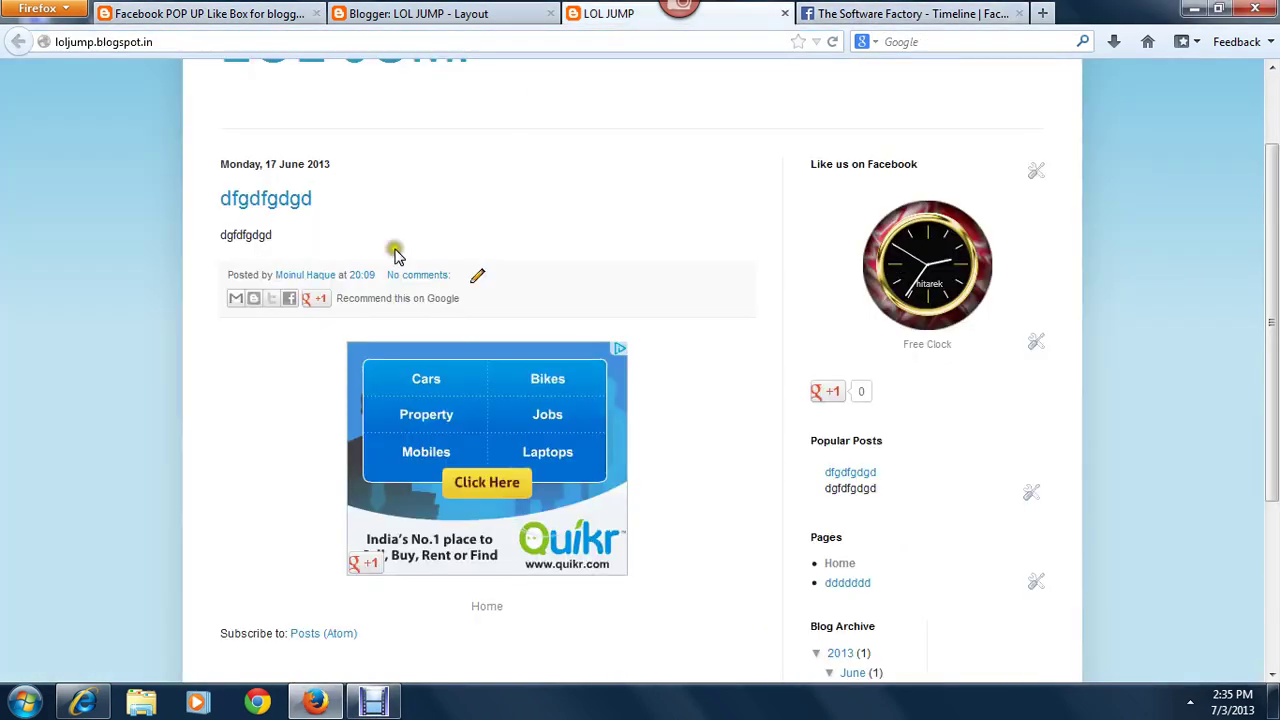
pyautogui.click(418, 13)
pyautogui.click(210, 13)
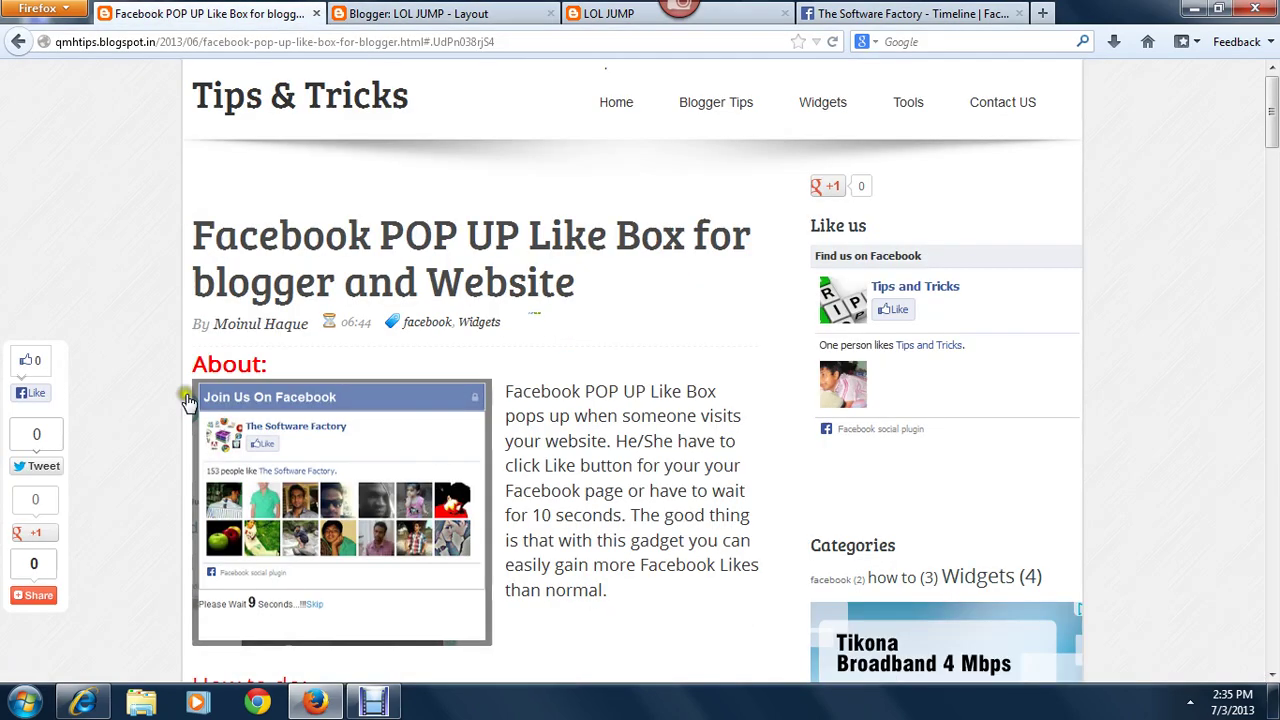
pyautogui.click(373, 700)
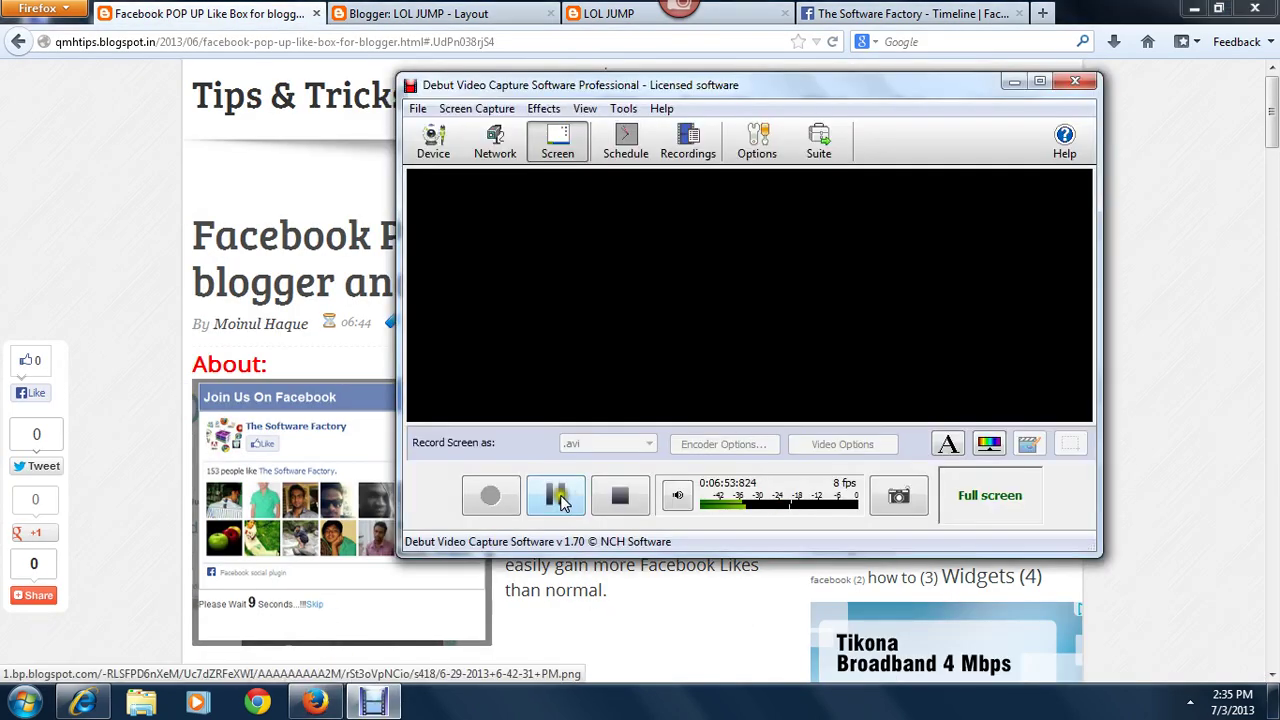